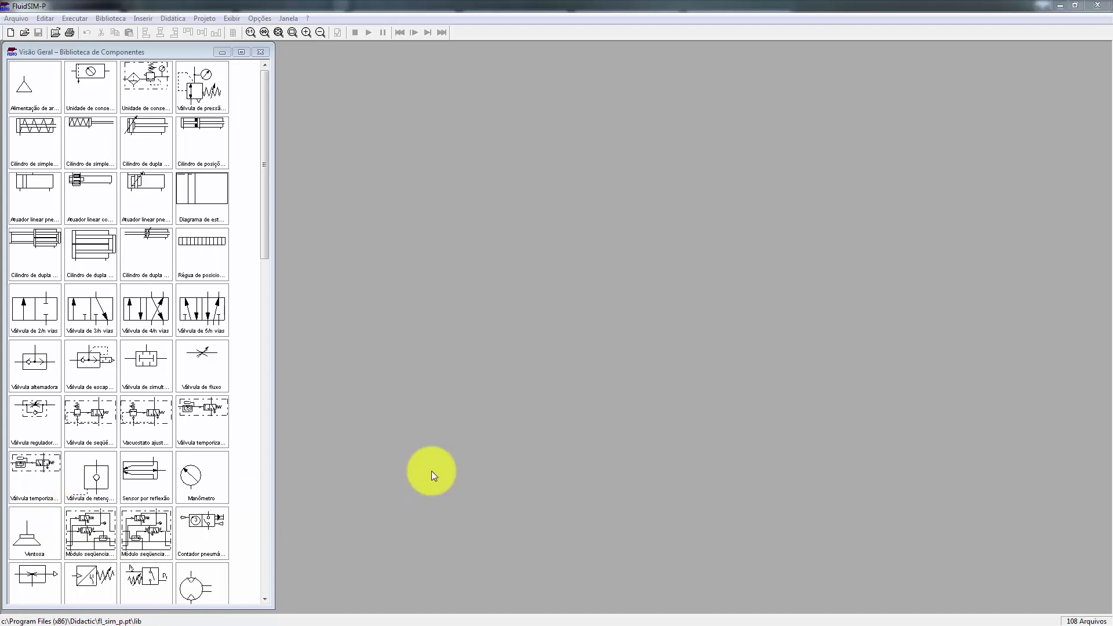
left_click(1061, 5)
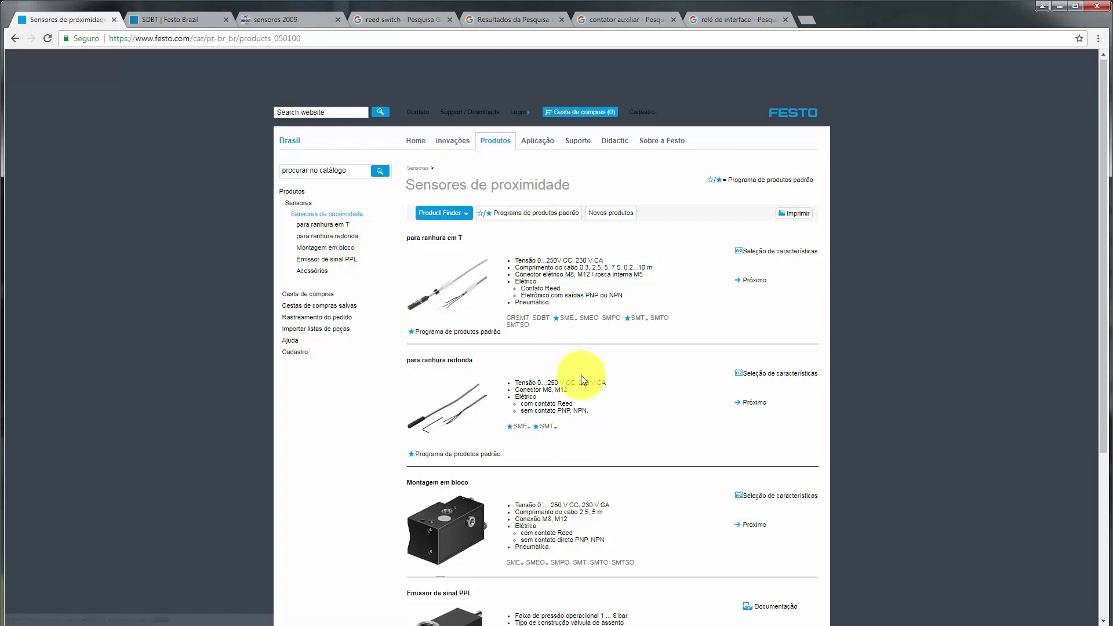
scroll(582, 377, "down", 4)
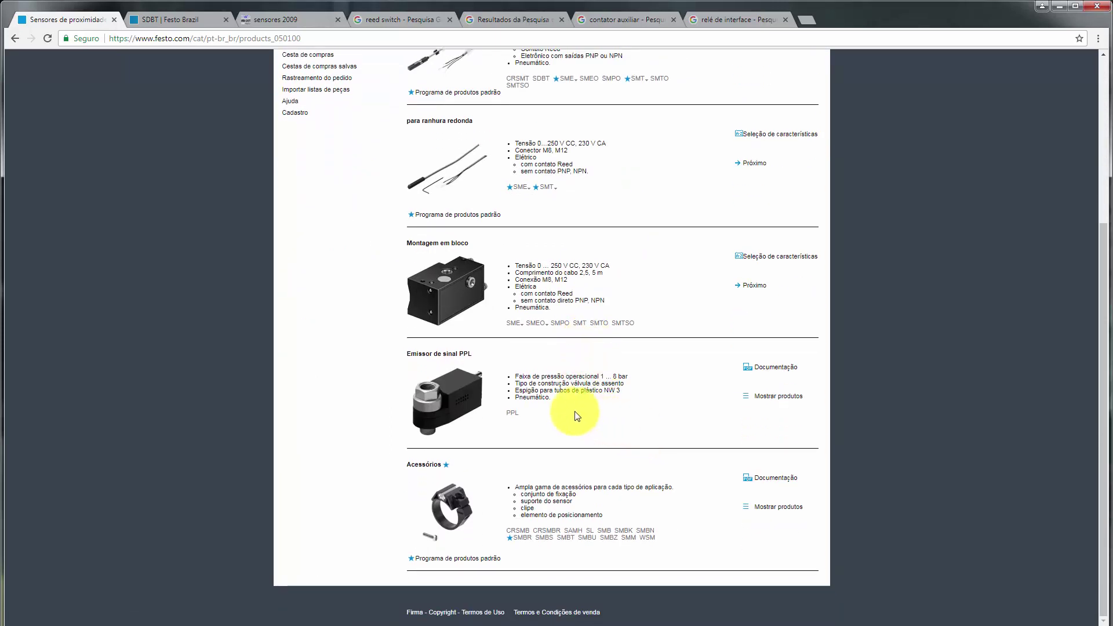
scroll(546, 426, "up", 2)
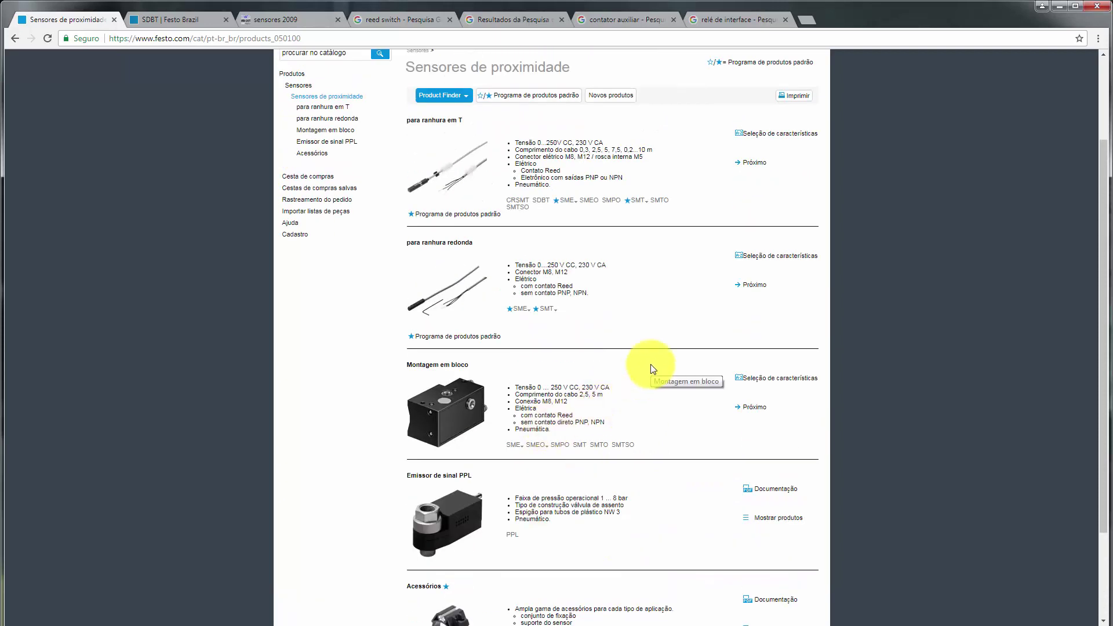
scroll(574, 348, "down", 1)
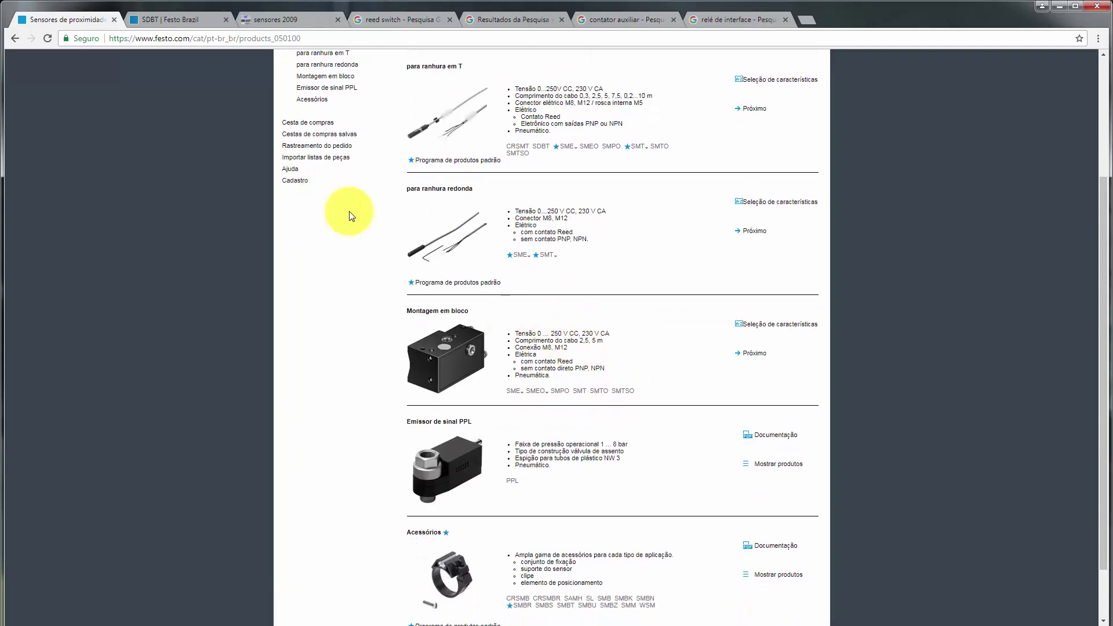
scroll(459, 249, "down", 1)
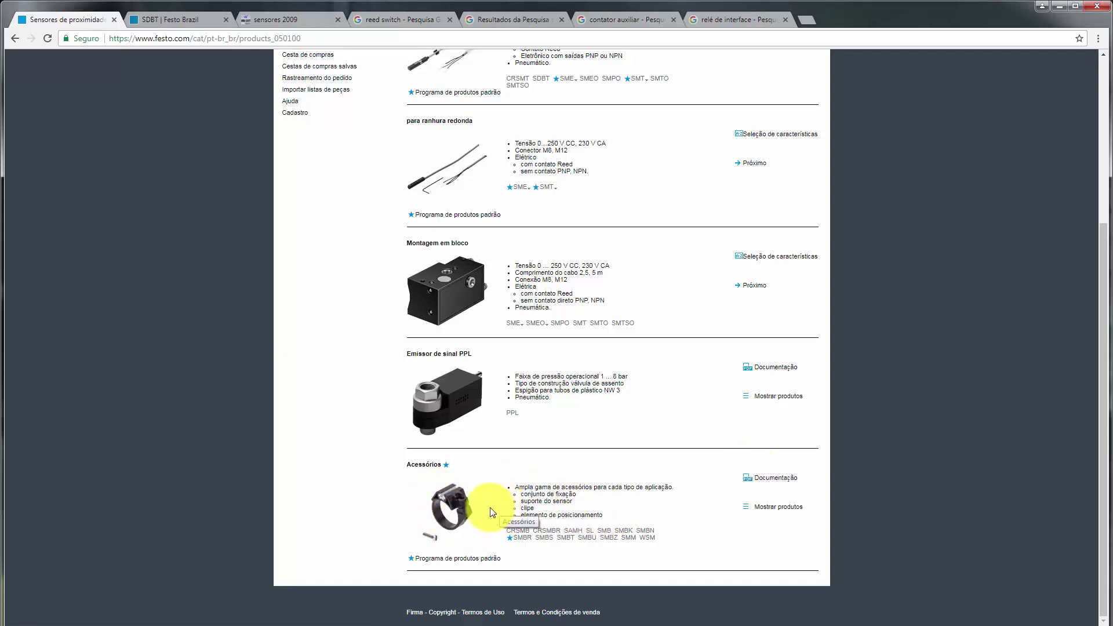
Open the sensores 2009 catalogue PDF and zoom the page in two levels
left_click(280, 20)
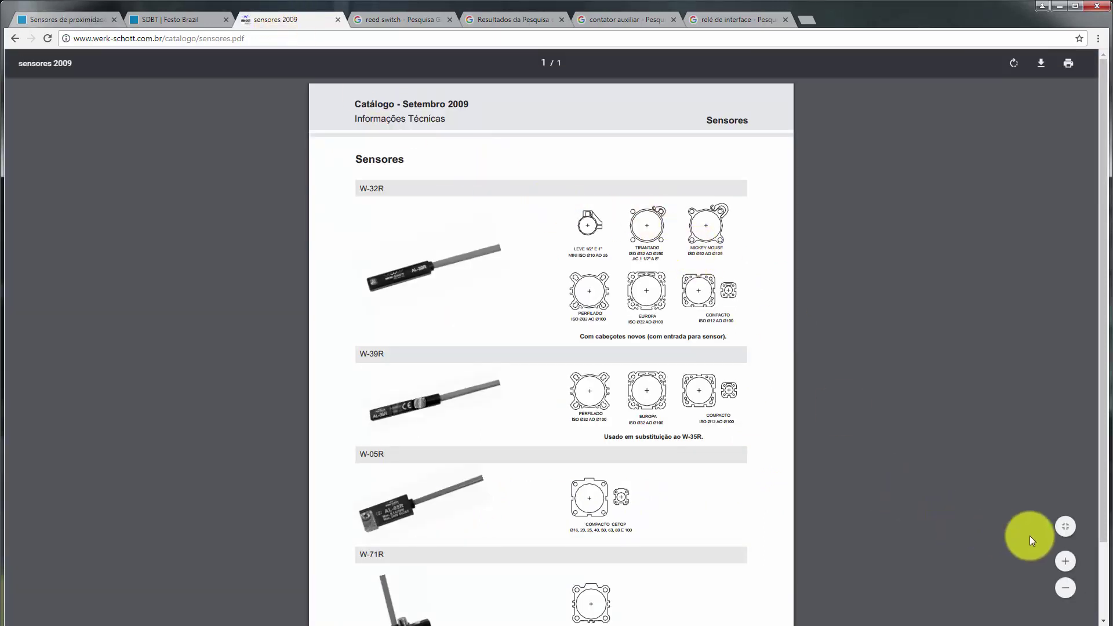
left_click(1067, 560)
left_click(1067, 560)
left_click(1067, 560)
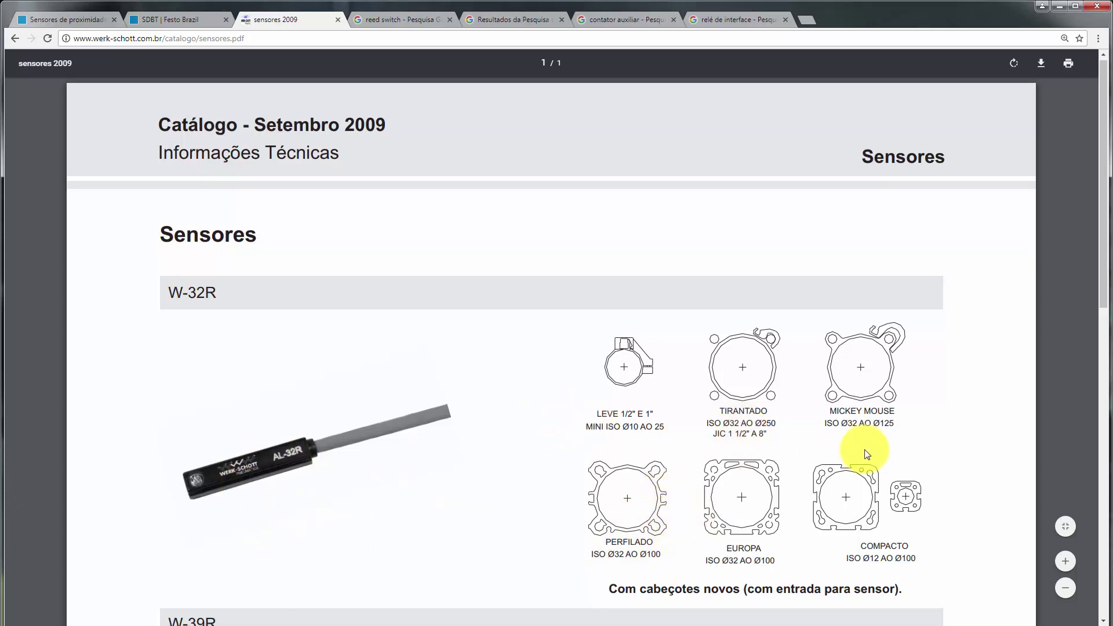
Scroll through the catalogue to read the W-32R to W-71R sensors
scroll(867, 453, "down", 2)
scroll(880, 435, "down", 2)
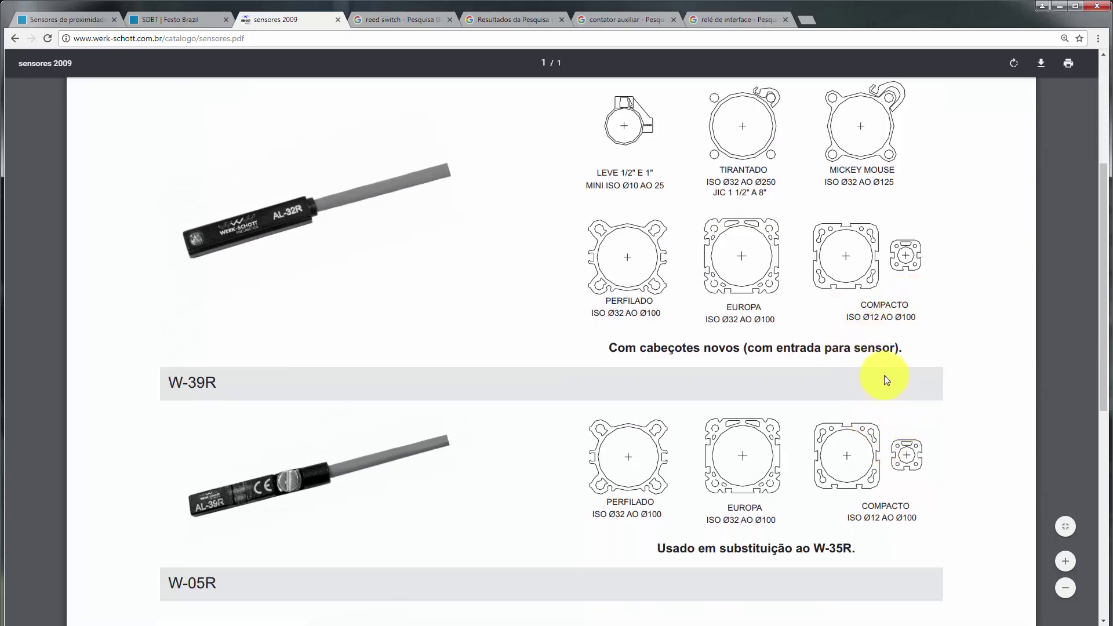
scroll(886, 377, "down", 2)
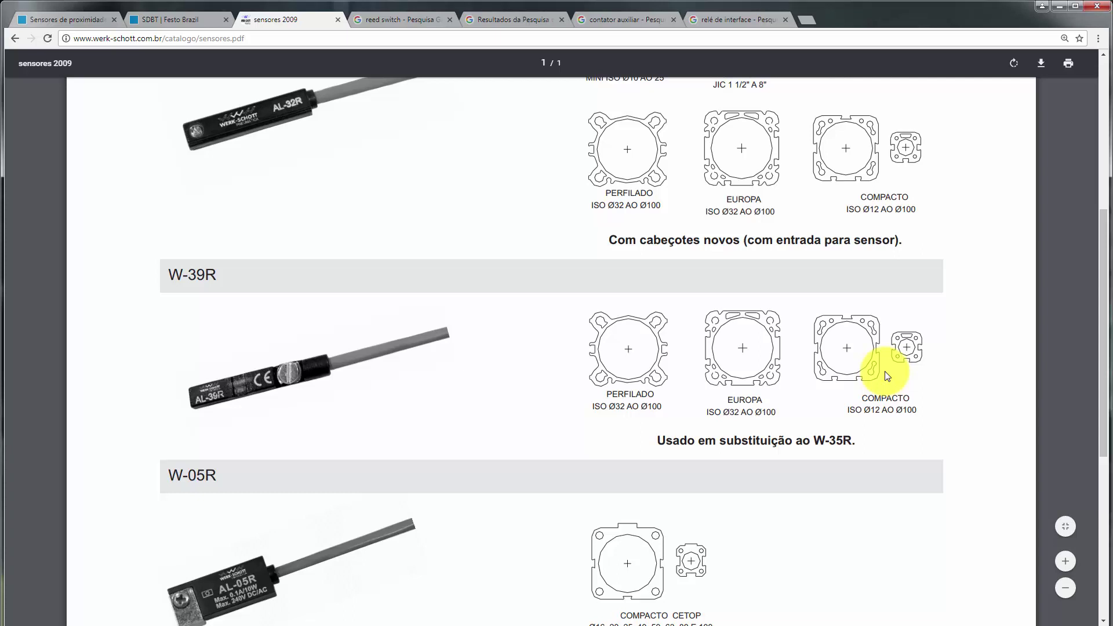
scroll(887, 376, "down", 1)
scroll(886, 376, "down", 1)
scroll(886, 376, "down", 2)
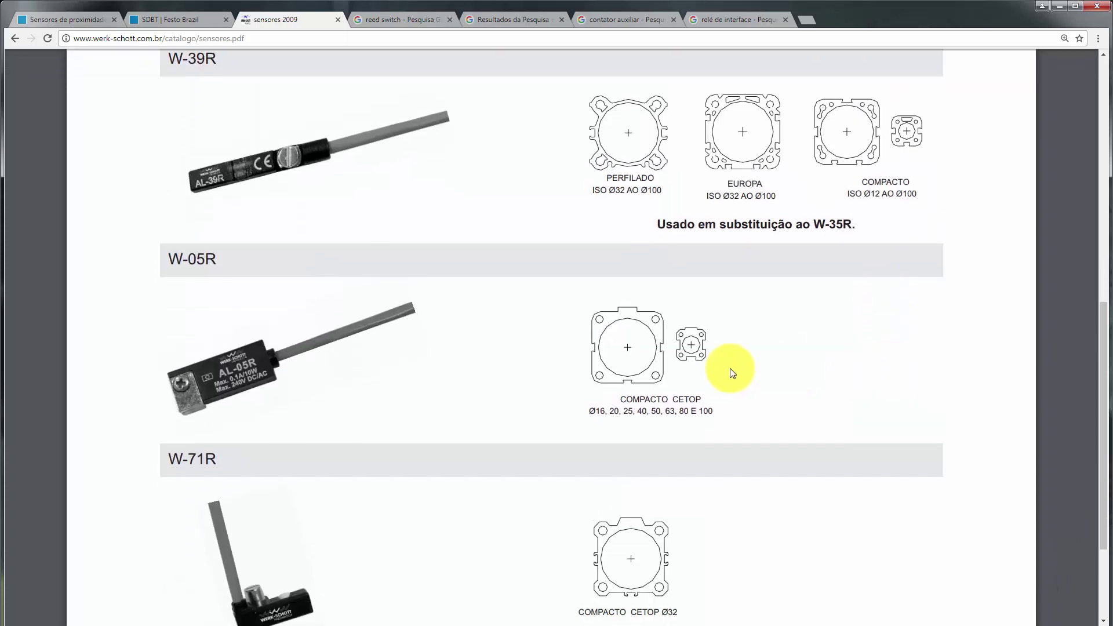
scroll(471, 342, "down", 2)
scroll(473, 346, "down", 1)
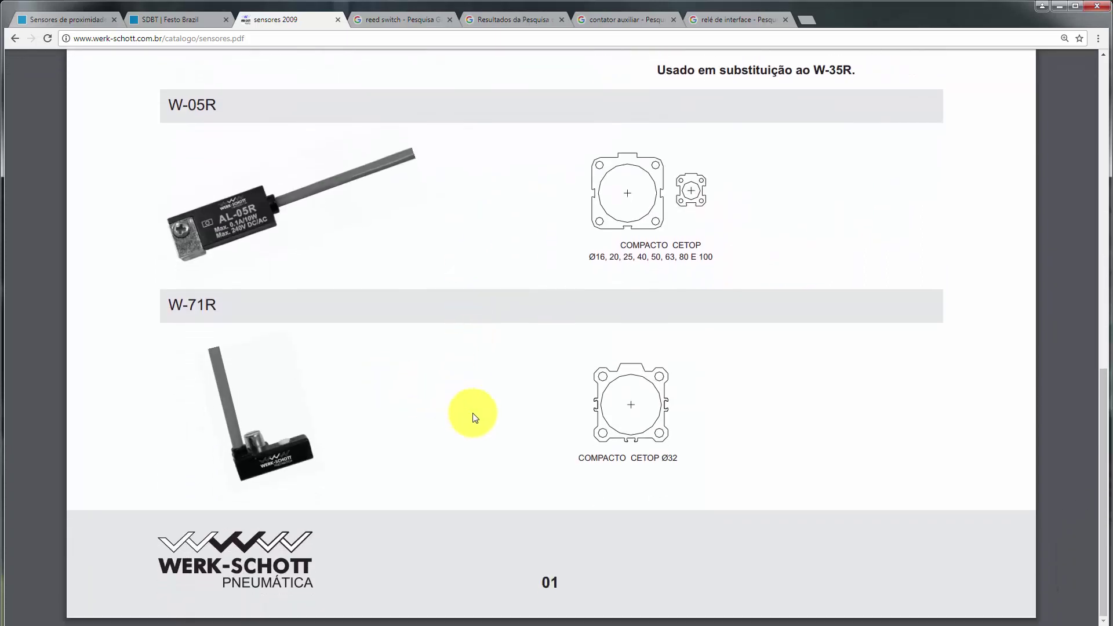
scroll(322, 444, "up", 1)
scroll(330, 371, "up", 3)
scroll(336, 328, "up", 3)
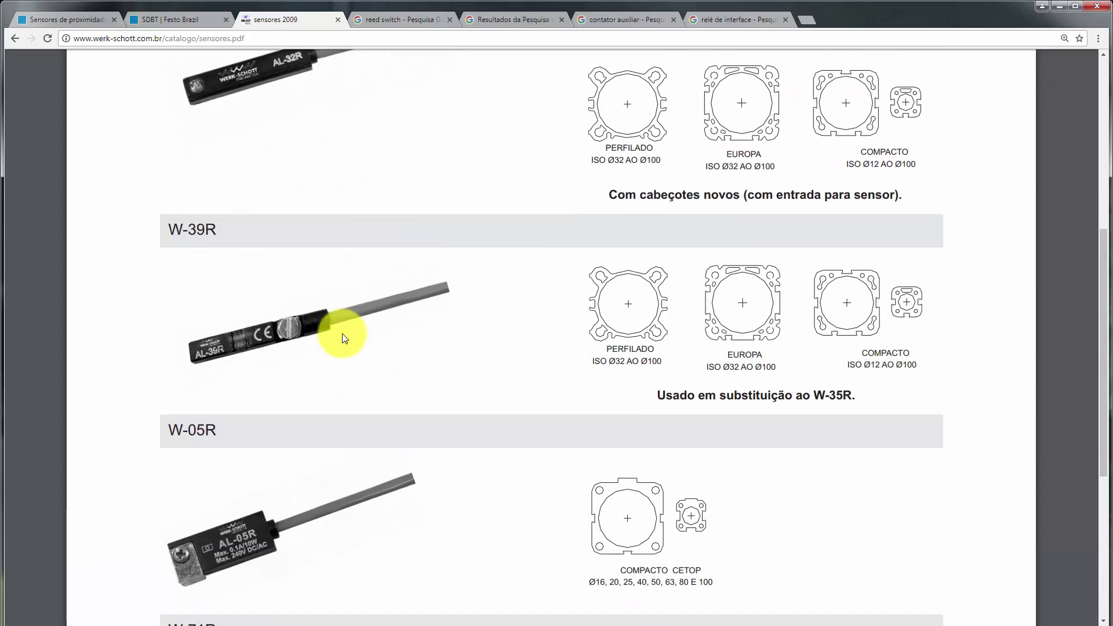
scroll(336, 313, "up", 3)
scroll(339, 307, "up", 3)
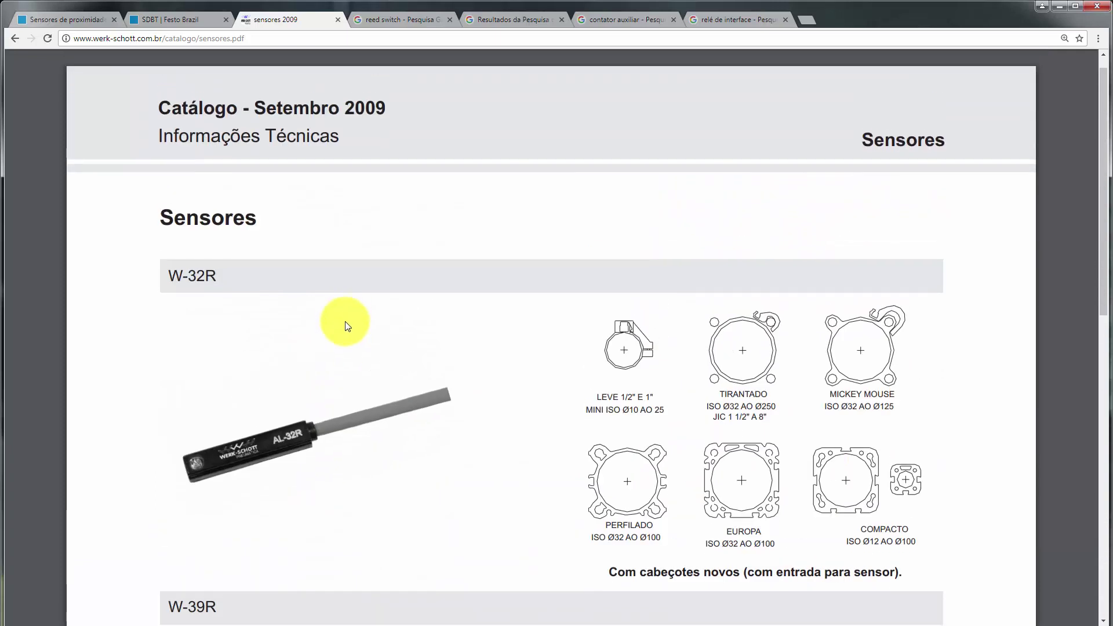
scroll(348, 316, "down", 3)
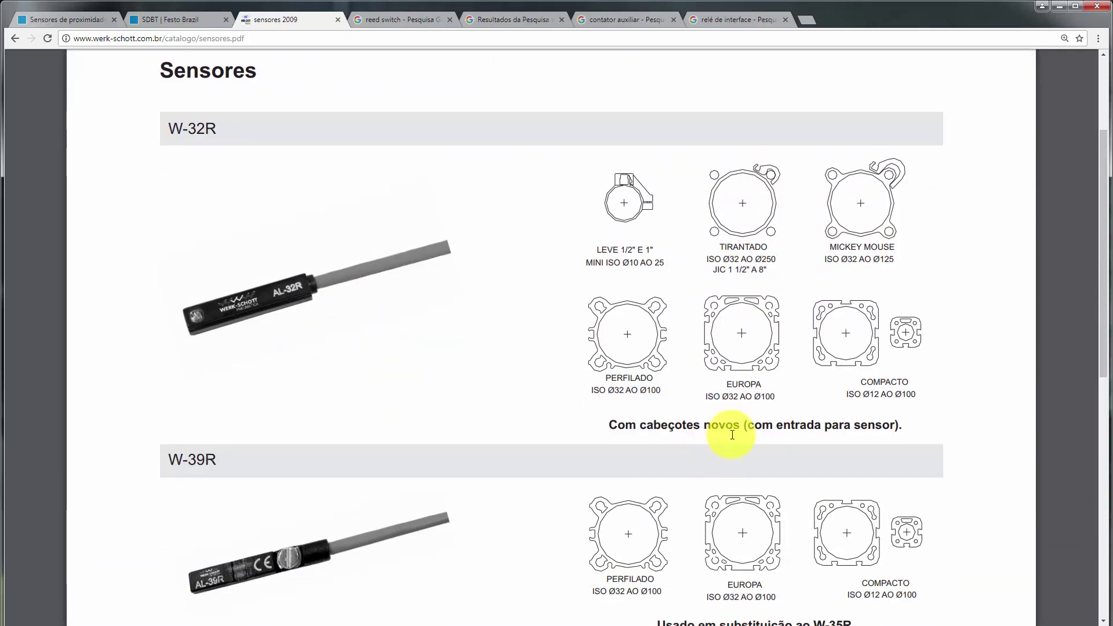
scroll(696, 406, "up", 1)
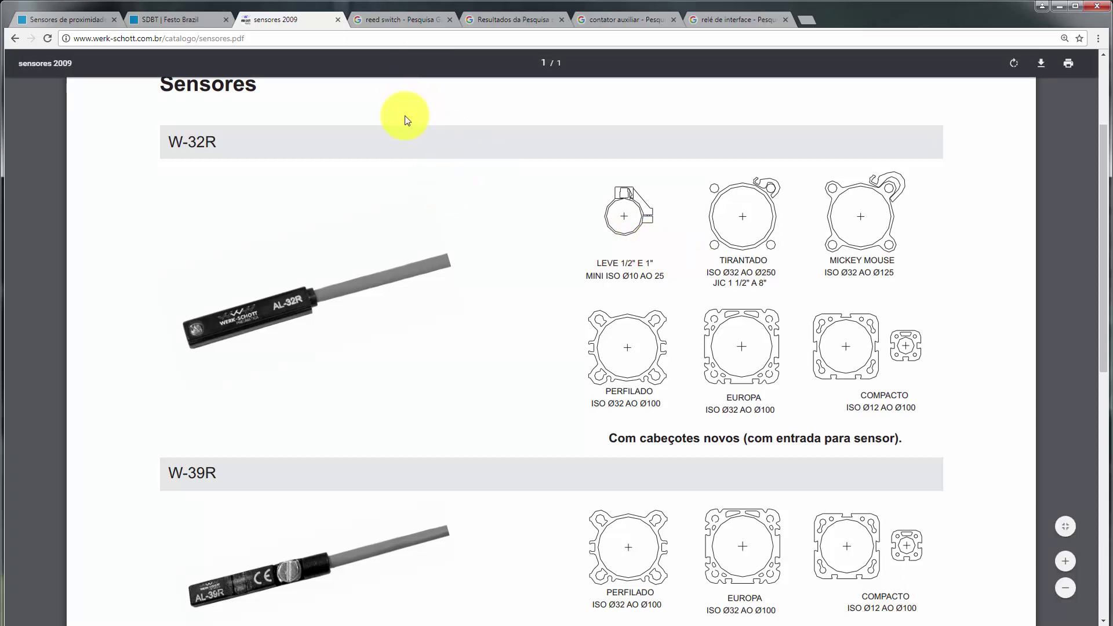
View the open/closed reed switch diagram, recheck the sensores 2009 catalogue, then show the Festo SDBT page
left_click(401, 22)
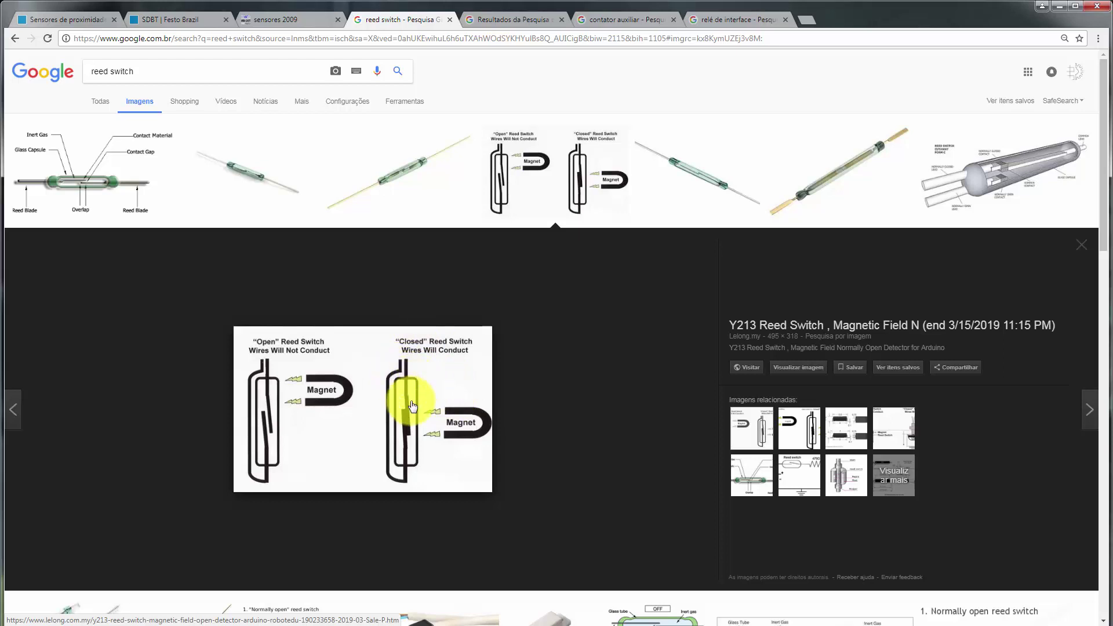
left_click(295, 25)
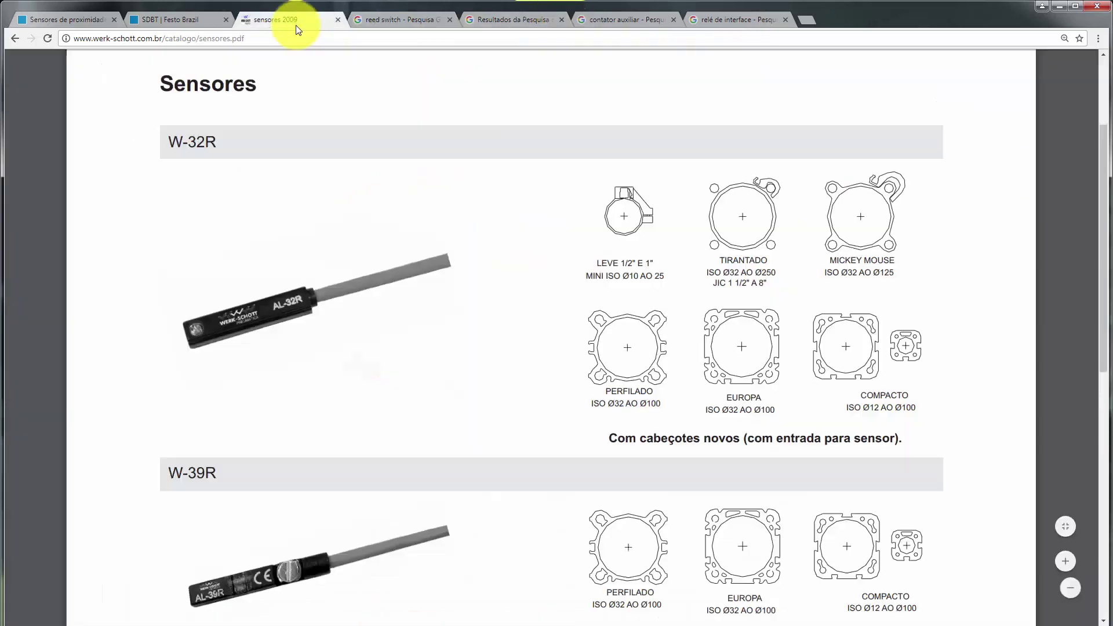
scroll(498, 273, "up", 3)
scroll(497, 274, "down", 10)
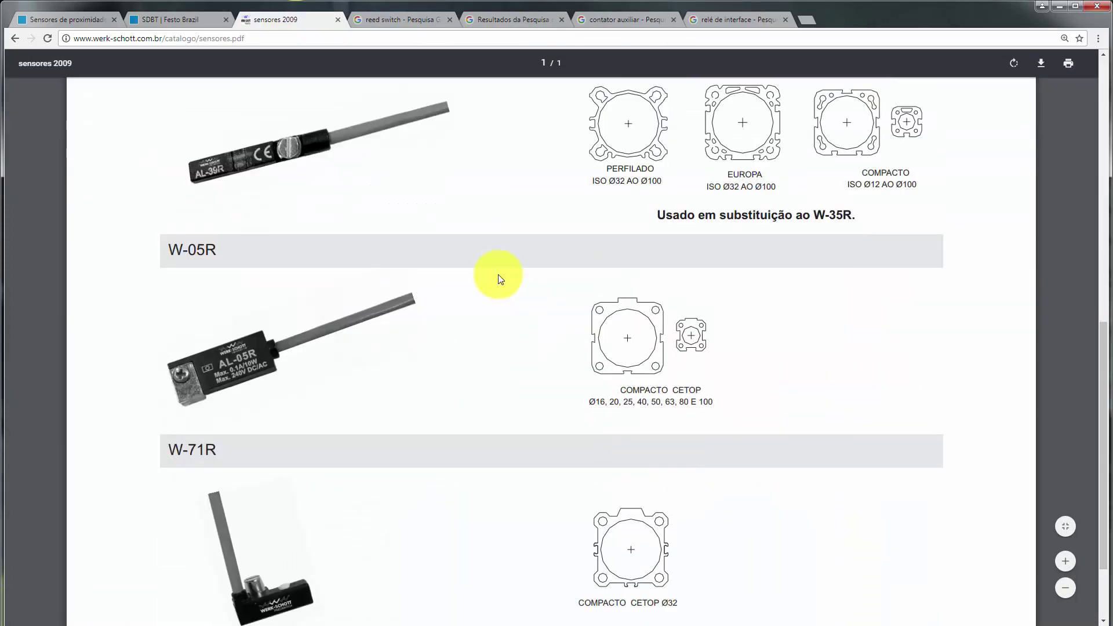
scroll(497, 278, "down", 3)
scroll(497, 279, "up", 2)
scroll(498, 278, "up", 8)
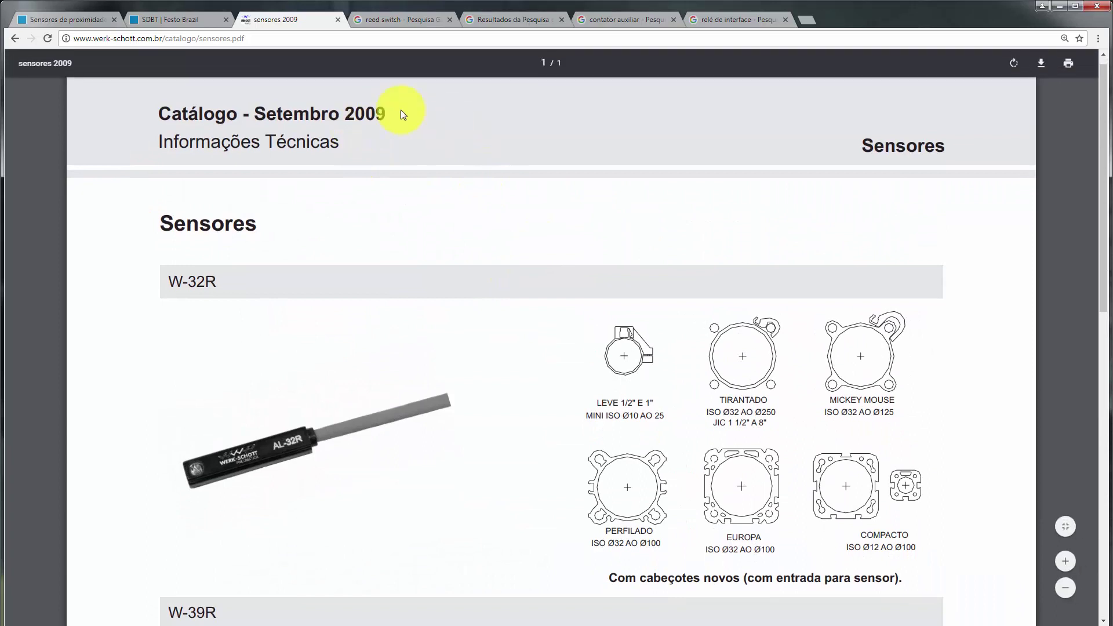
left_click(185, 19)
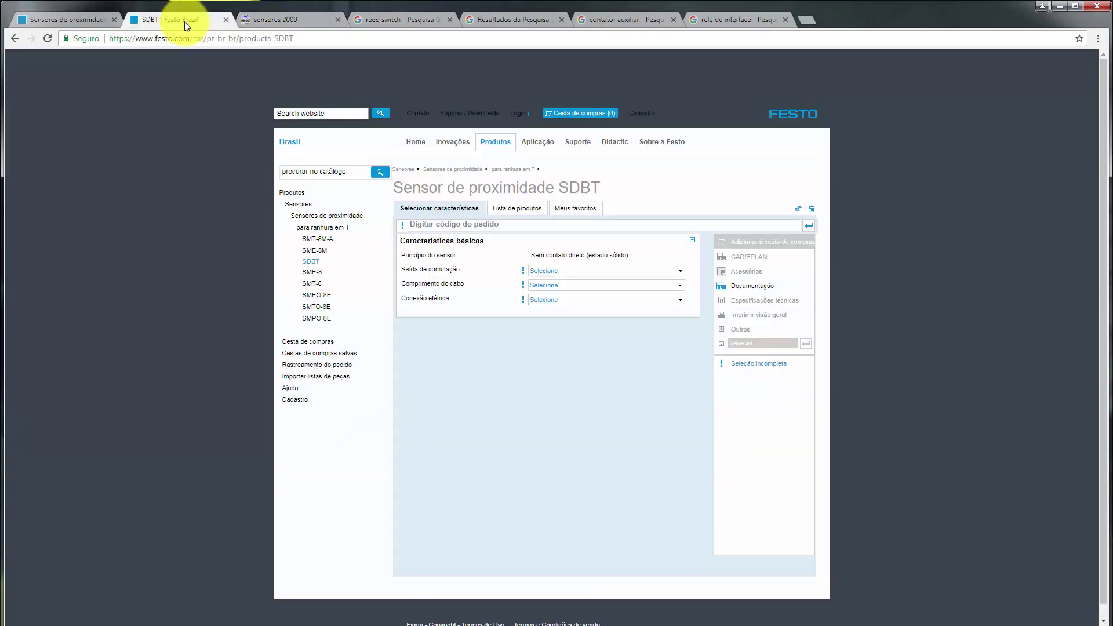
Look at the SMT8 sensor page from the Festo proximity sensors list, then return to the list
left_click(62, 19)
scroll(516, 226, "up", 3)
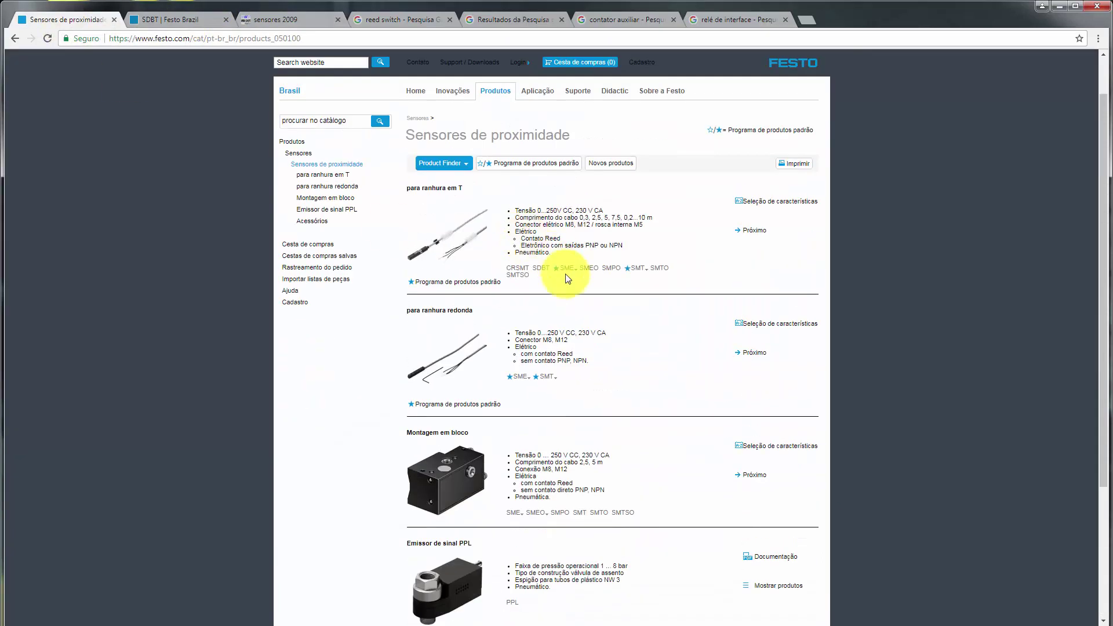
left_click(521, 272)
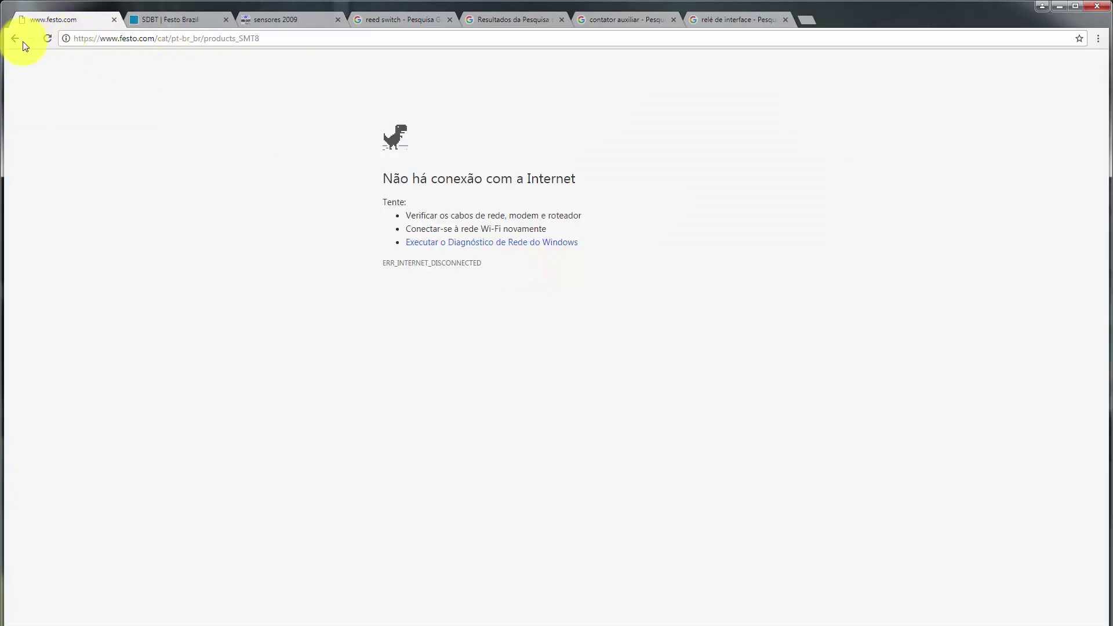
left_click(16, 38)
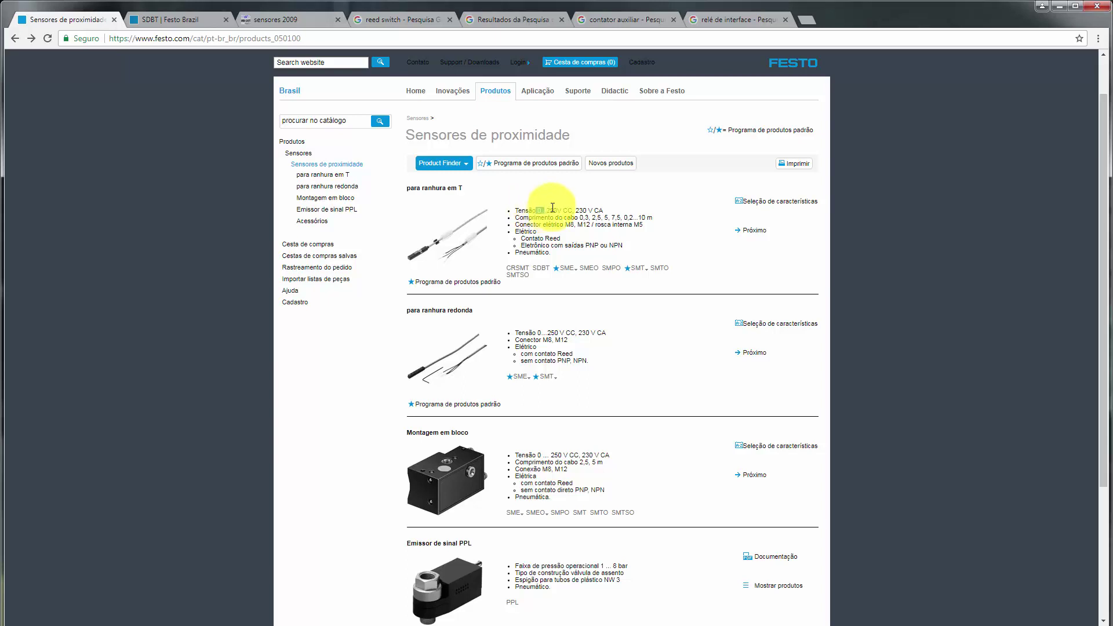
Highlight the 0...250V and 230 V voltage ratings, then return to the reed switch diagram
left_click_drag(536, 210, 567, 208)
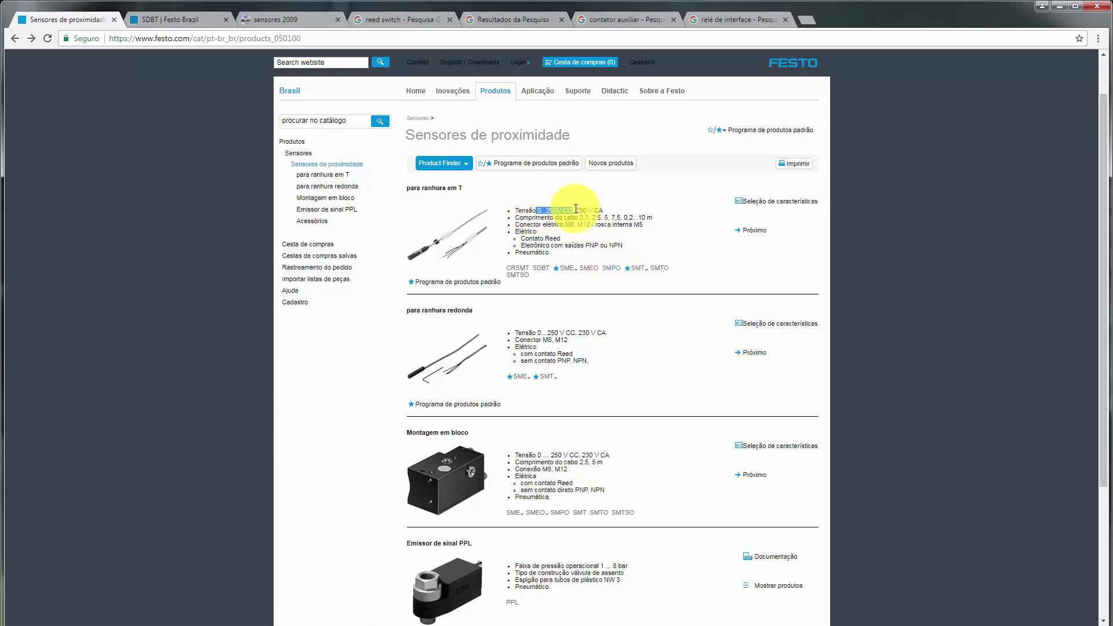
left_click_drag(575, 210, 592, 210)
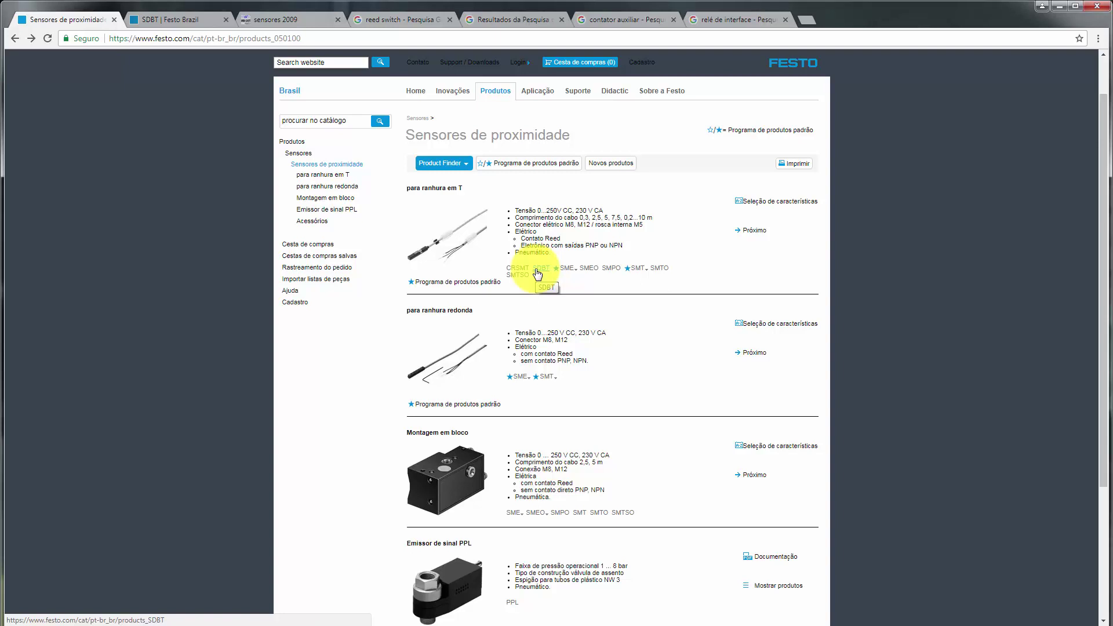
left_click(412, 19)
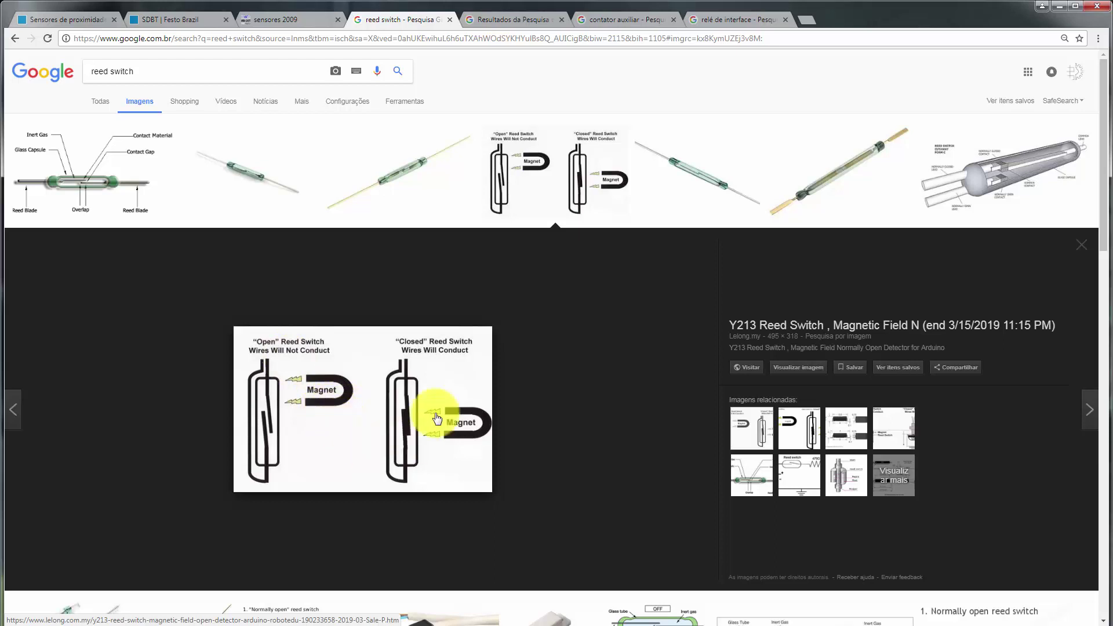
Switch back to the sensores 2009 catalogue on the W-32R sensor page
left_click(284, 22)
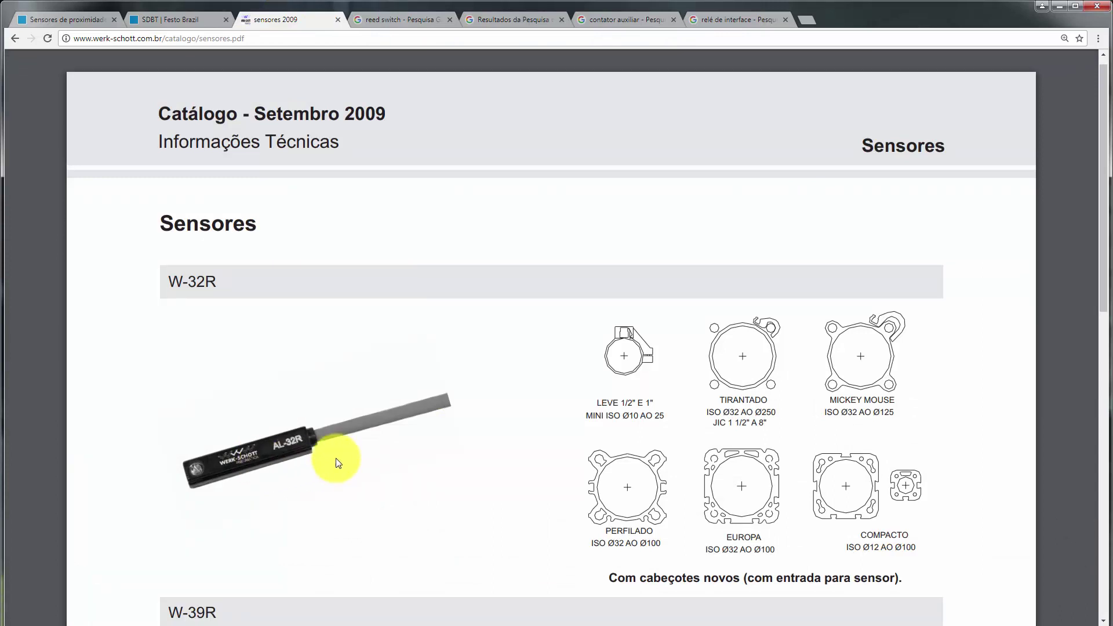
Bring up the contator auxiliar image results and browse the auxiliary contactor photos
left_click(599, 18)
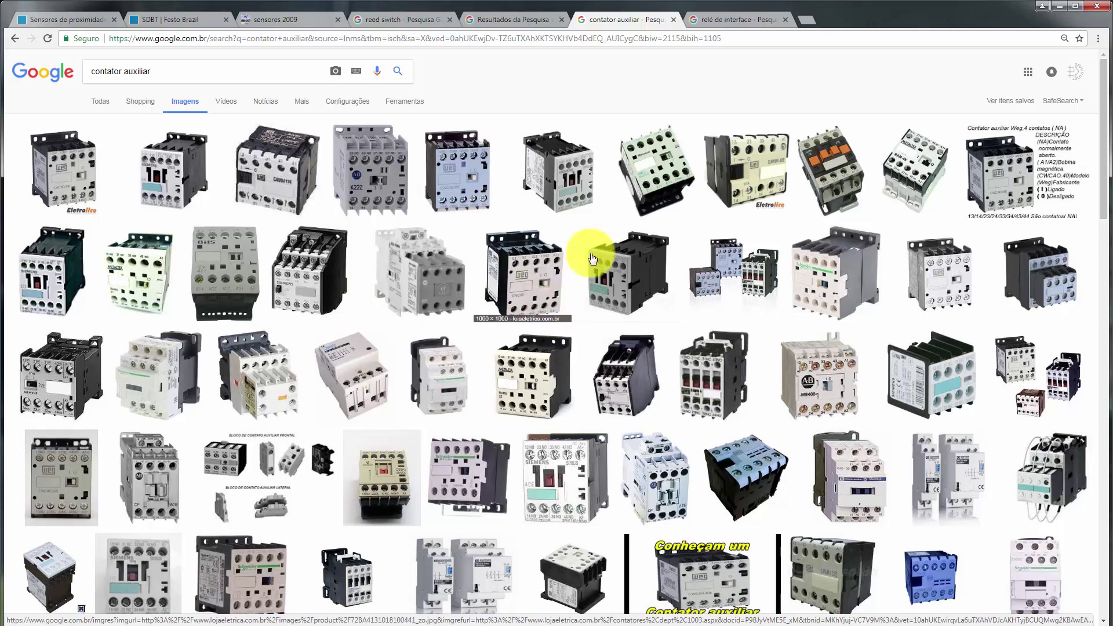
Flip through the catalogue and contator auxiliar tabs, ending on the Finder relé de interface preview
left_click(284, 19)
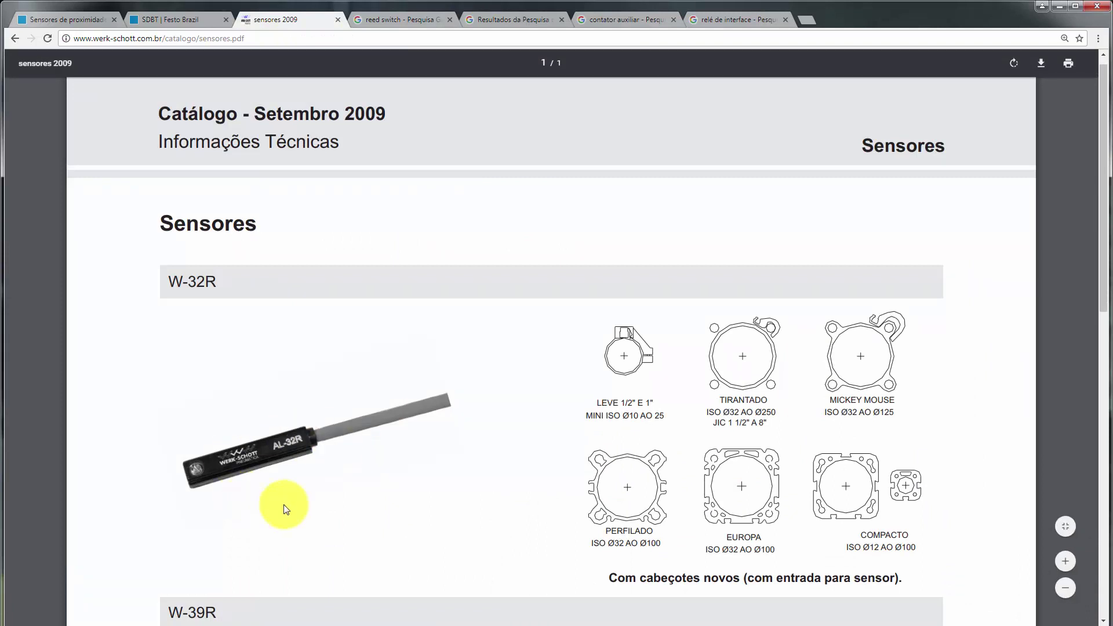
left_click(600, 17)
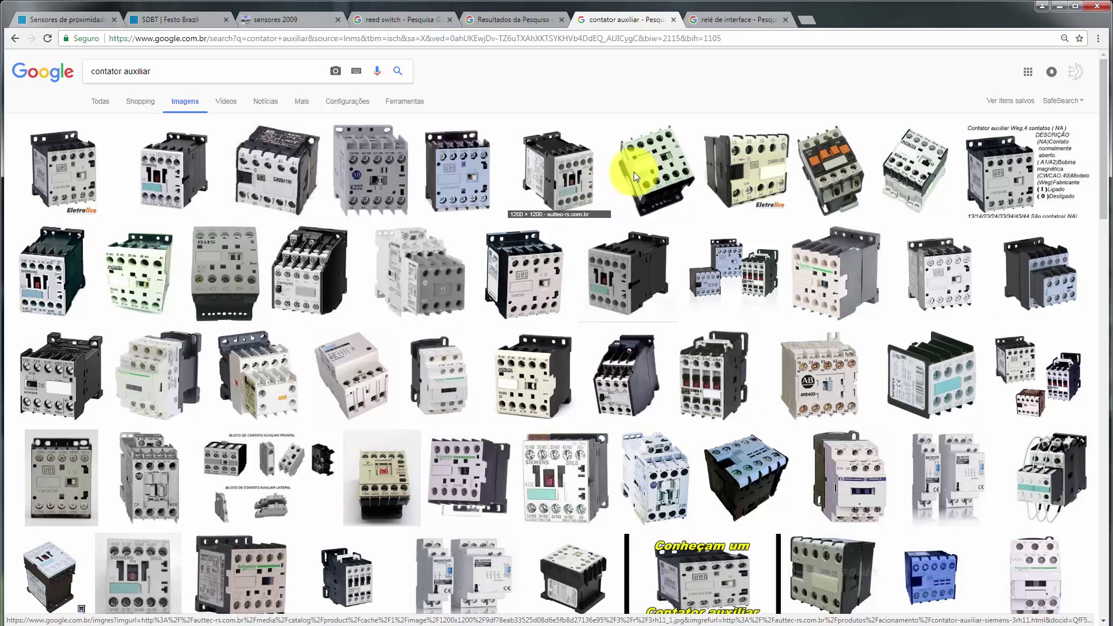
left_click(718, 23)
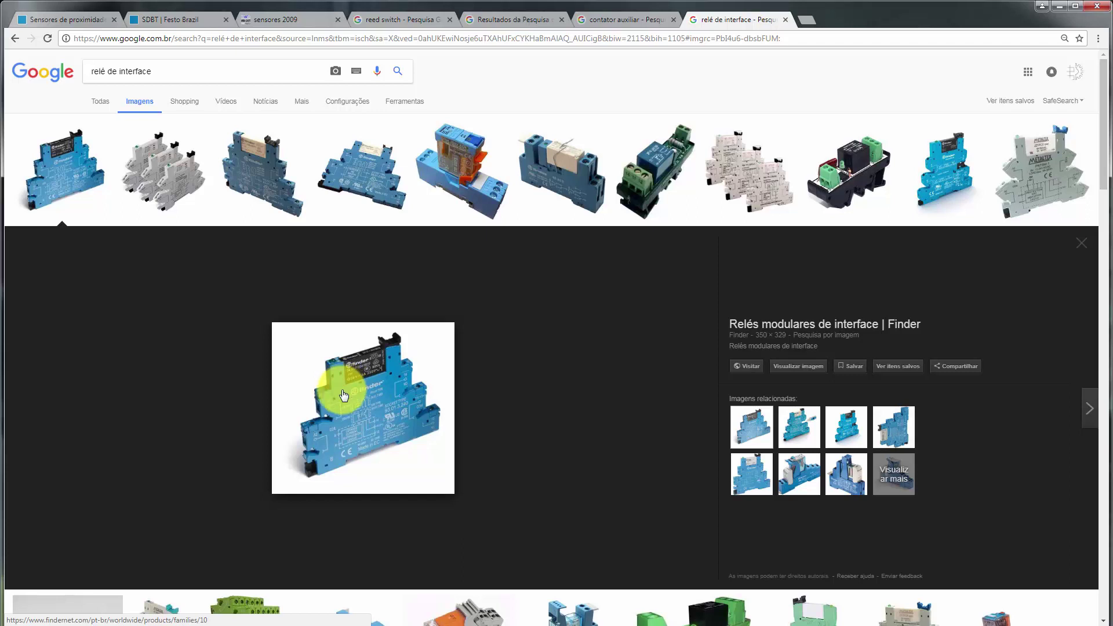
Scroll the sensores 2009 catalogue, then return to the enlarged open/closed reed switch diagram
left_click(286, 19)
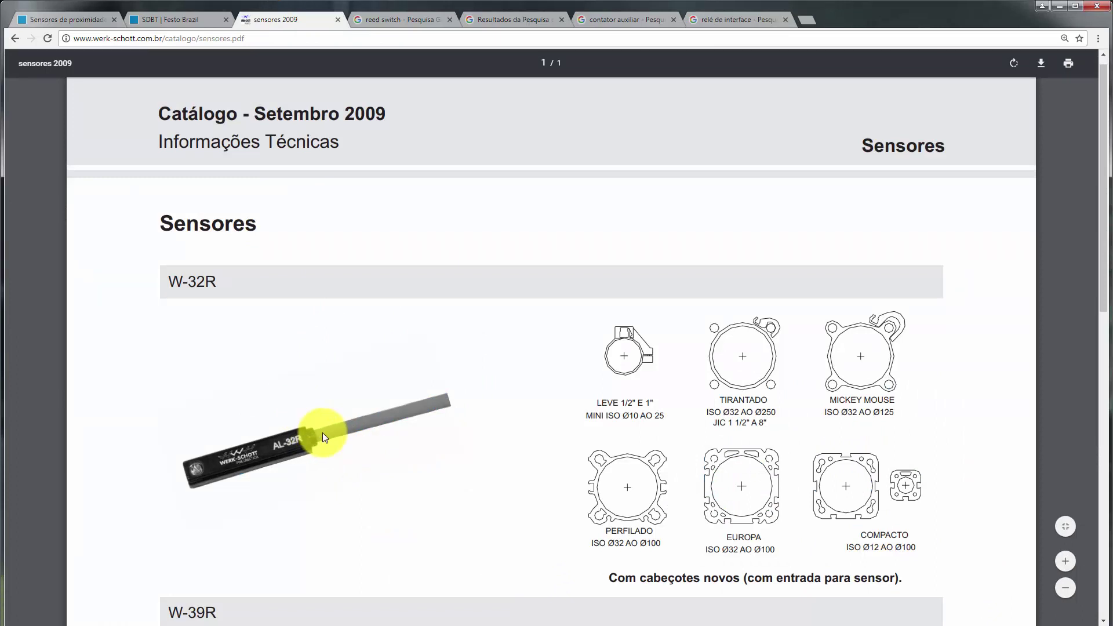
scroll(325, 430, "down", 2)
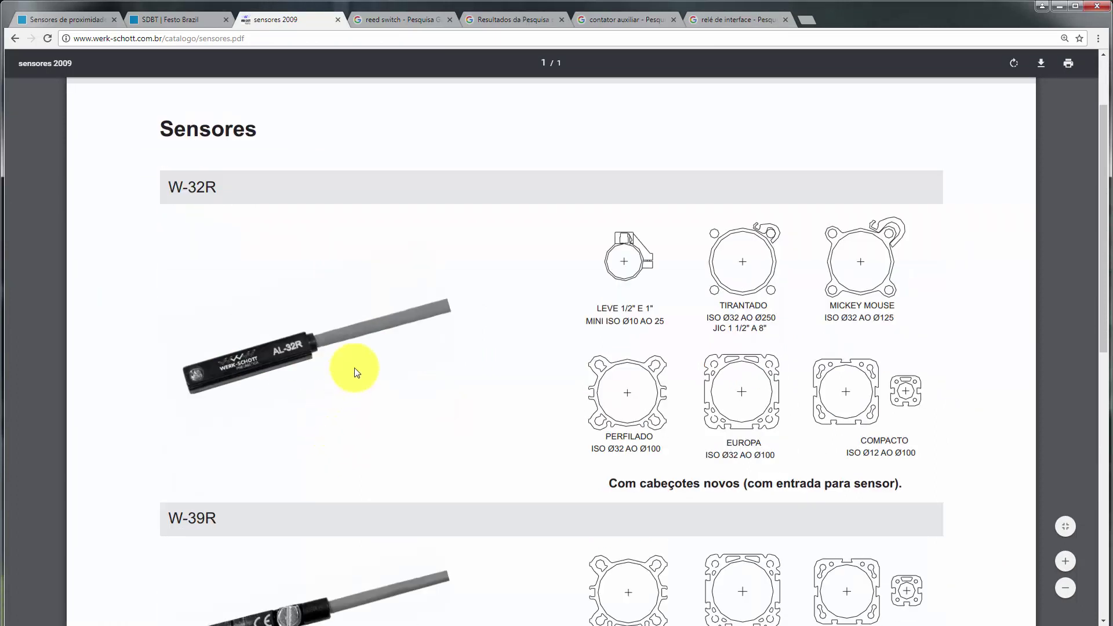
left_click(392, 18)
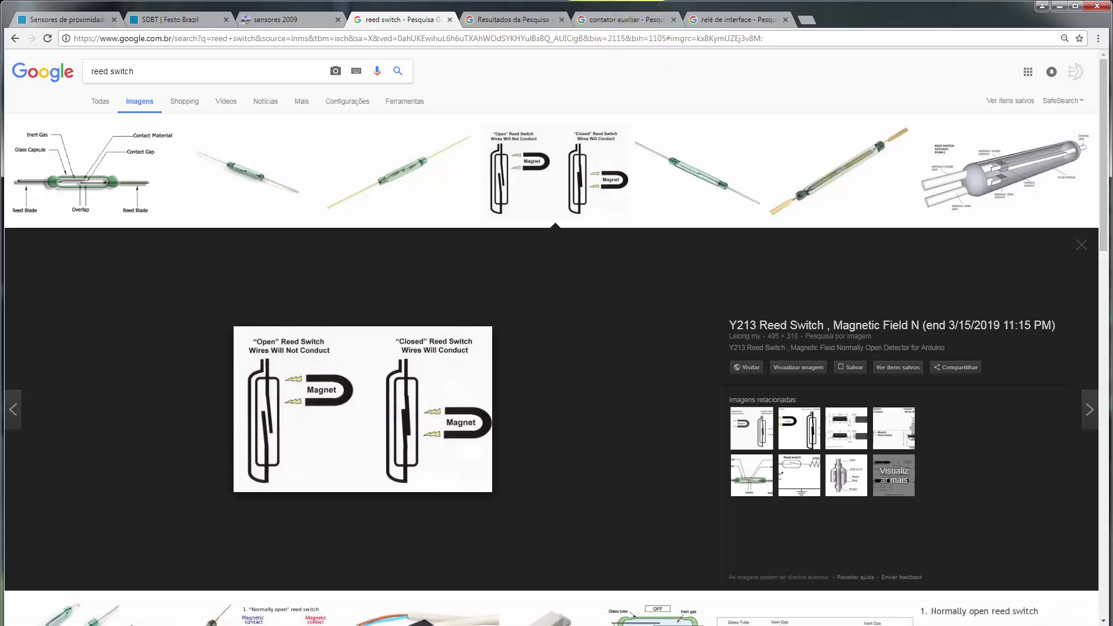
In FluidSIM-P, start a new circuit, place a Sensor magnético and zoom in on it
key("alt+Tab")
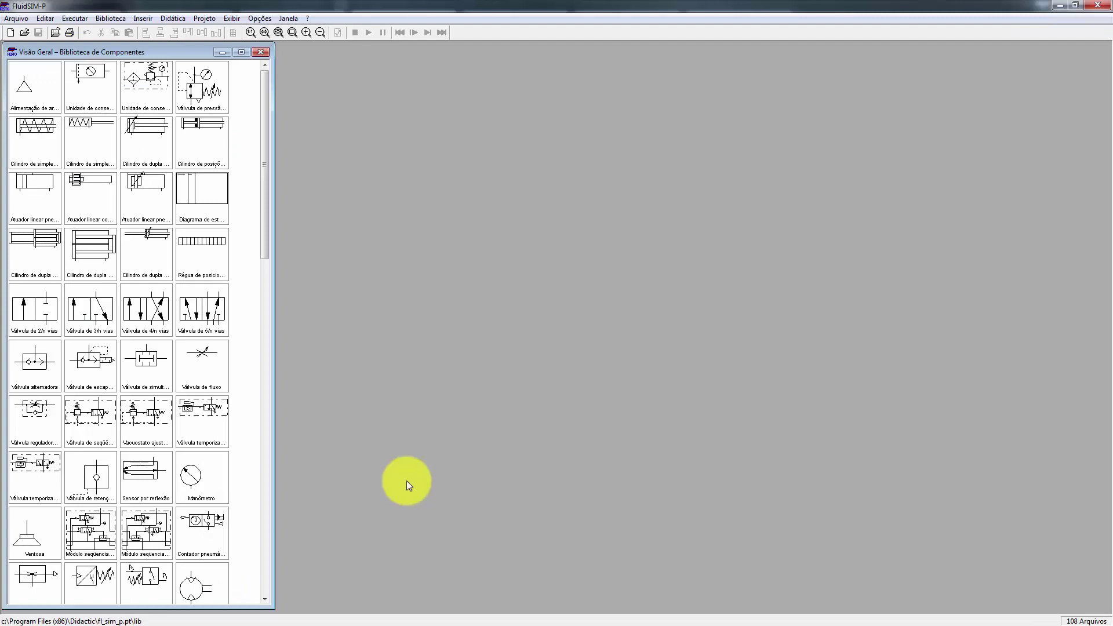
left_click(10, 33)
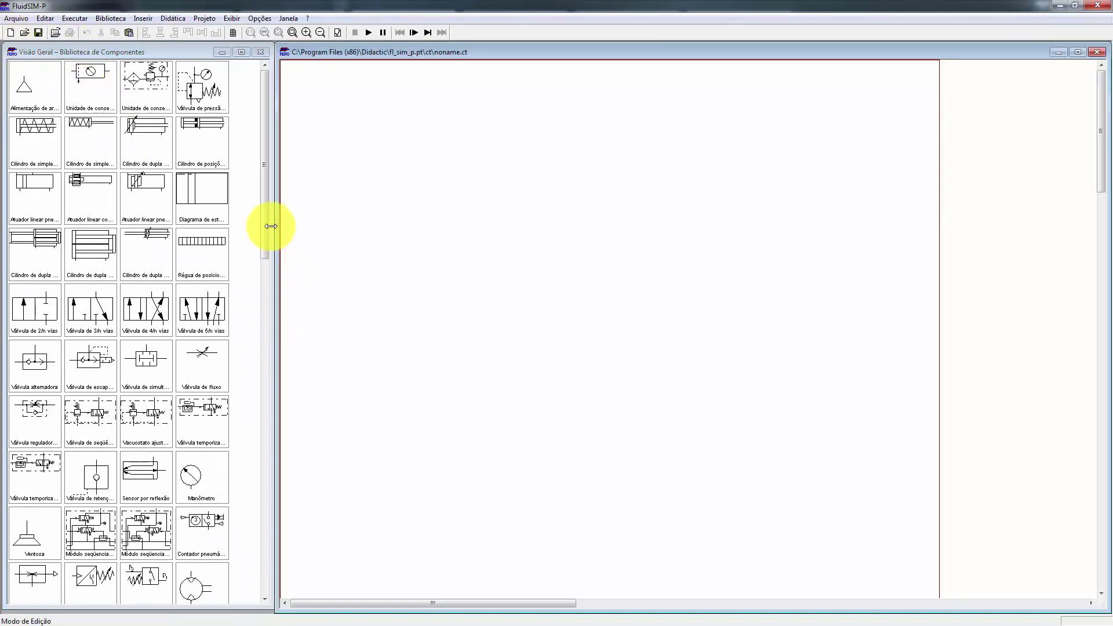
left_click_drag(266, 221, 259, 398)
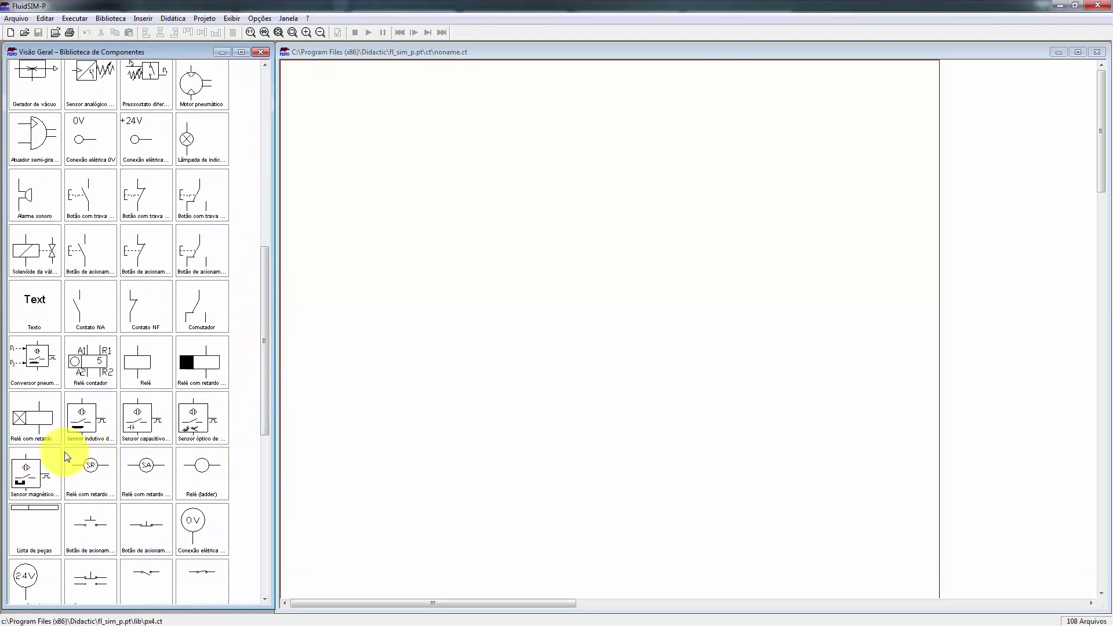
left_click_drag(26, 470, 409, 270)
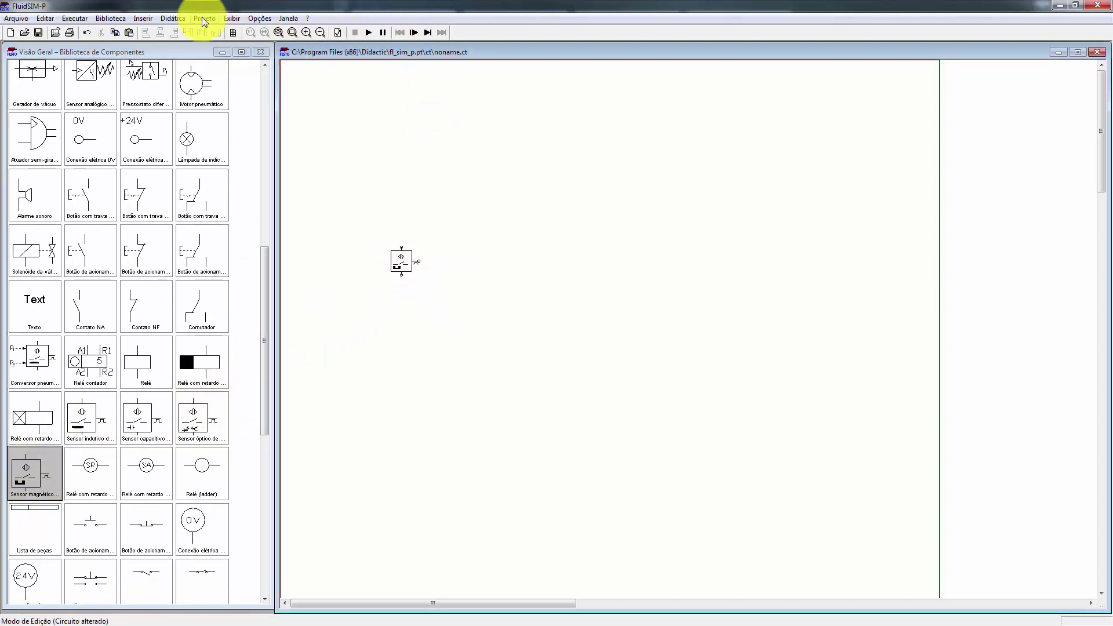
left_click(293, 33)
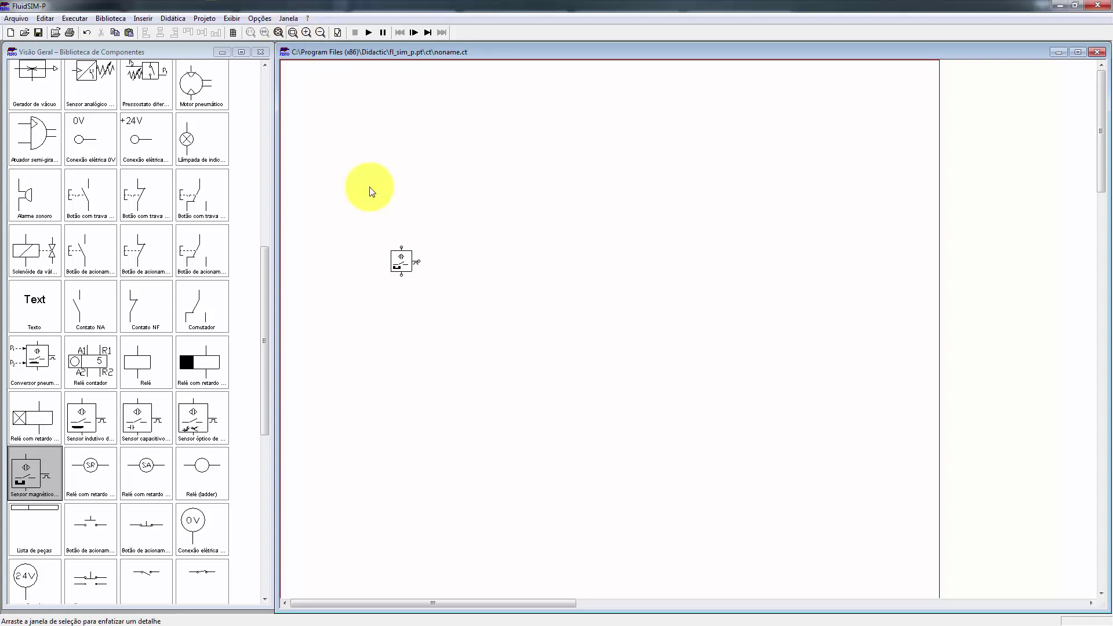
left_click_drag(353, 196, 527, 328)
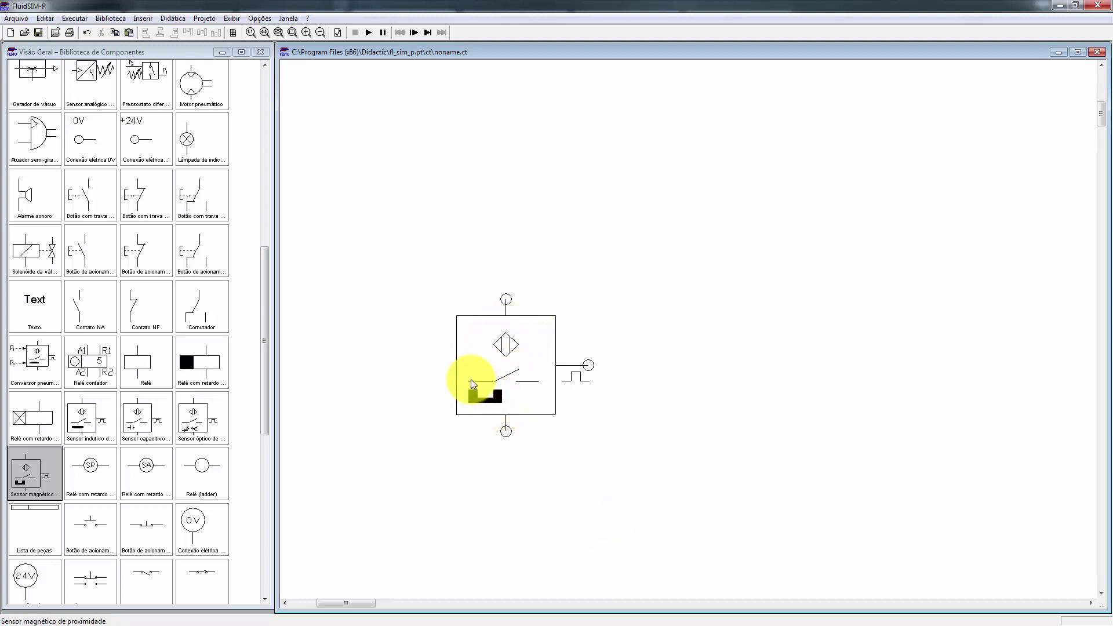
Show the magnetic sensor's Fotografia do componente photo in a moved, enlarged, zoomed-in window
left_click(511, 376)
right_click(511, 377)
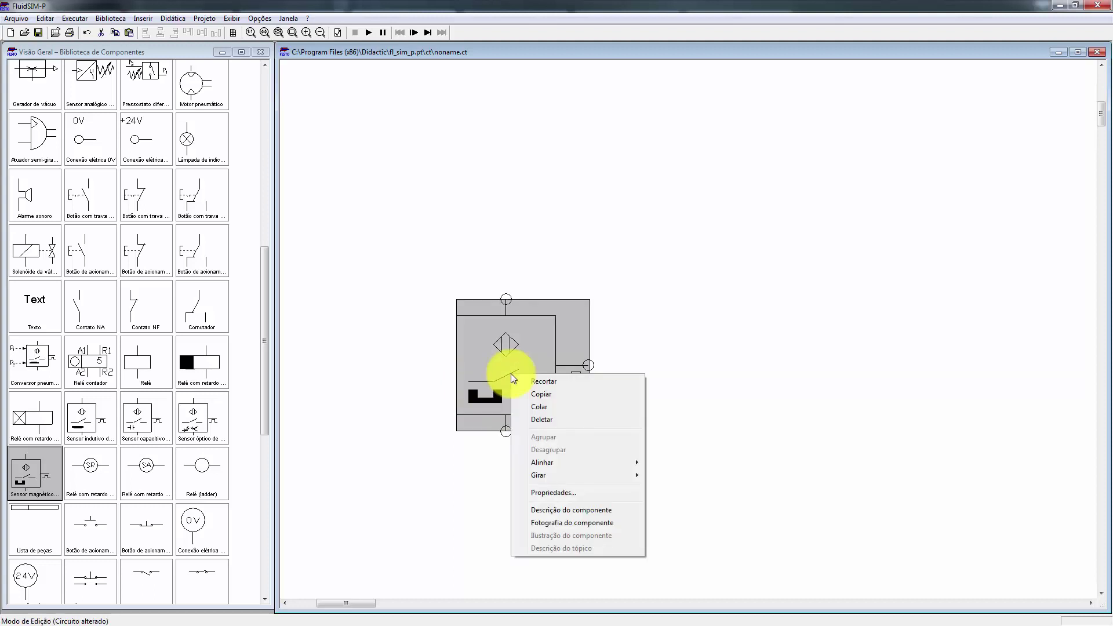
left_click(593, 522)
left_click_drag(122, 83, 627, 145)
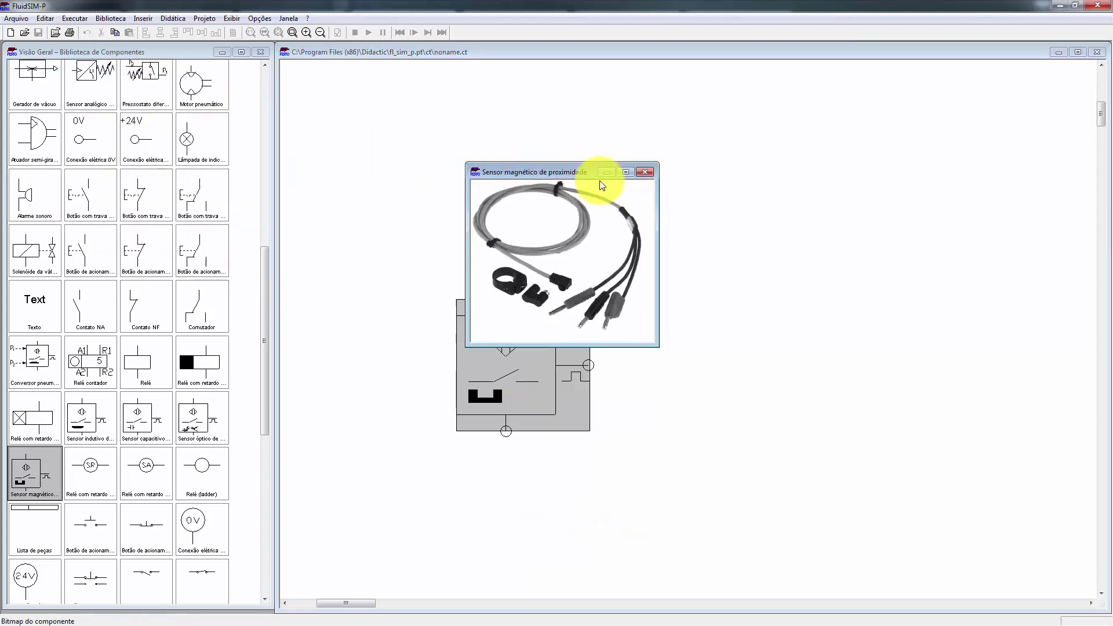
left_click_drag(730, 317, 933, 495)
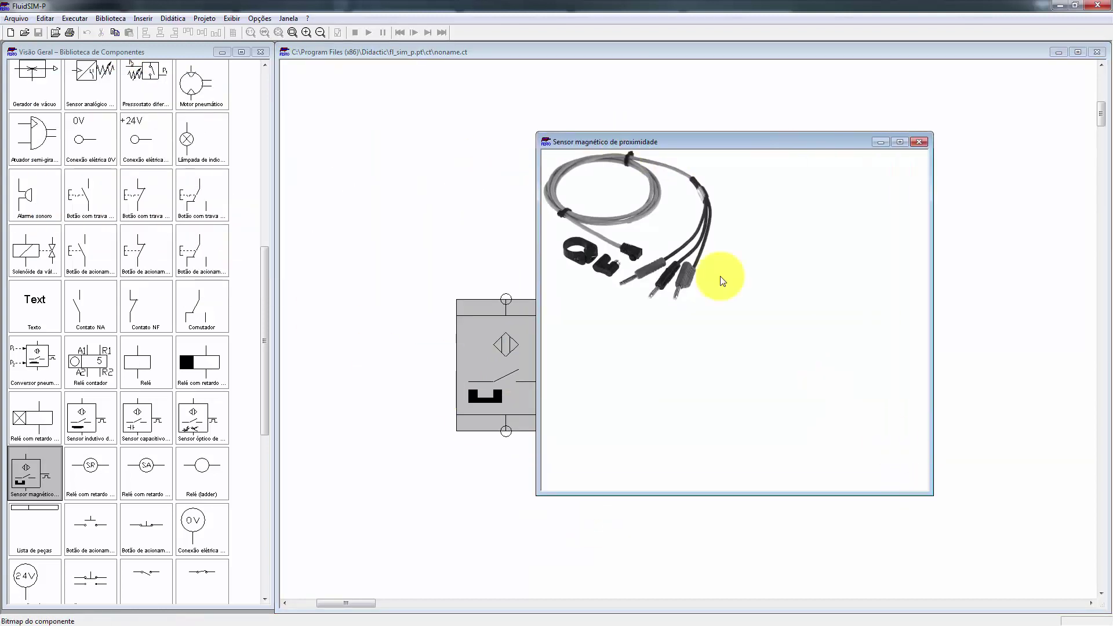
left_click(307, 32)
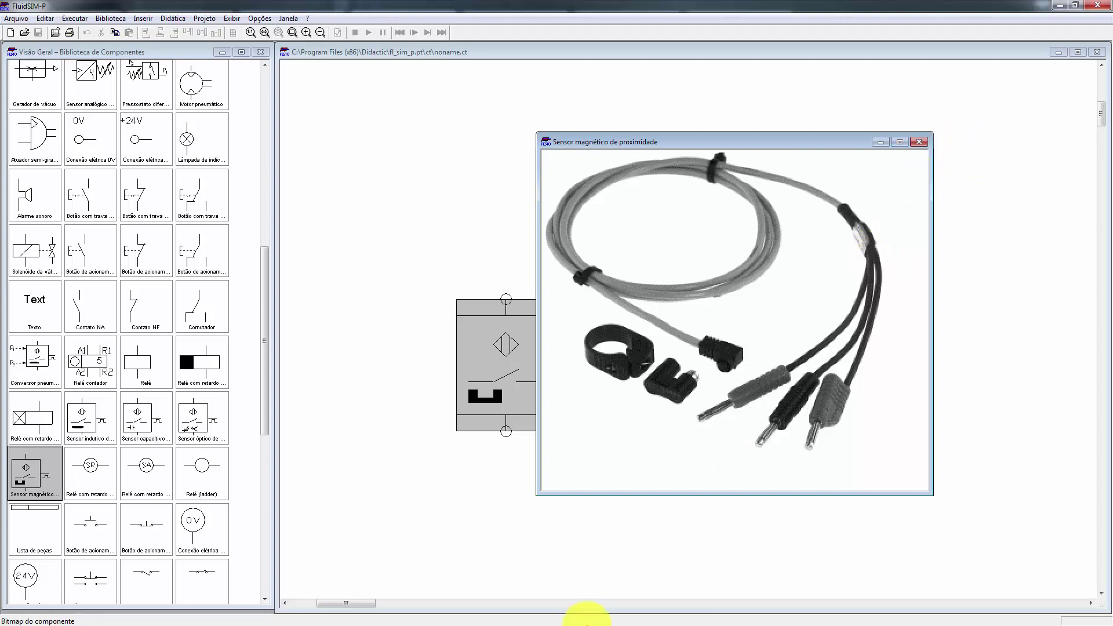
Close the photo, shift the sensor, and place 0V and +24V connections beside it
left_click(920, 143)
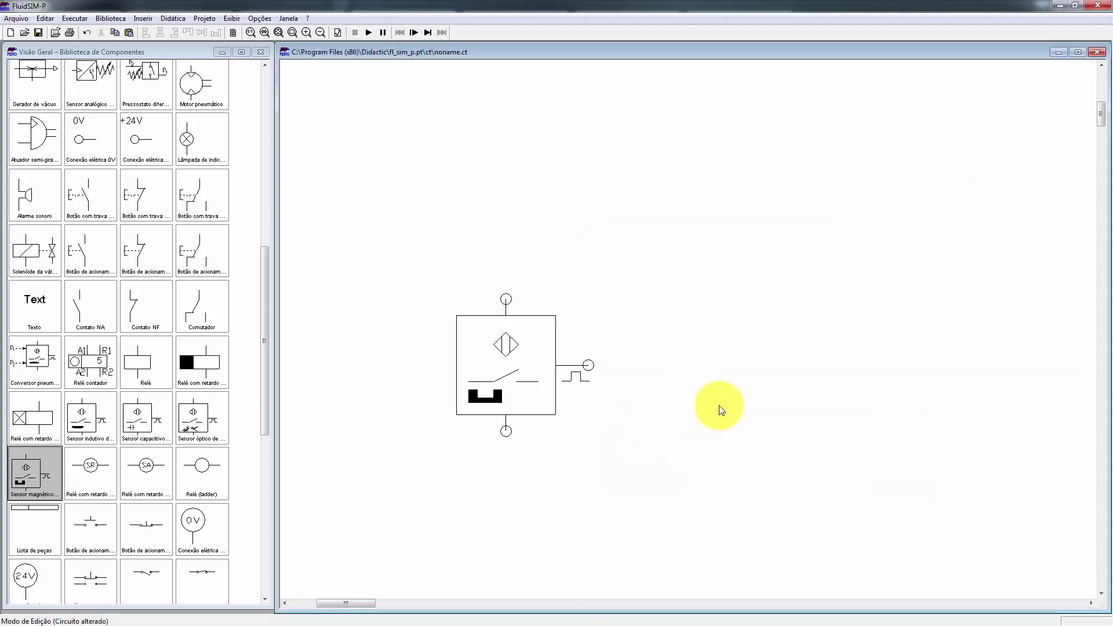
left_click(503, 358)
left_click_drag(504, 359, 553, 389)
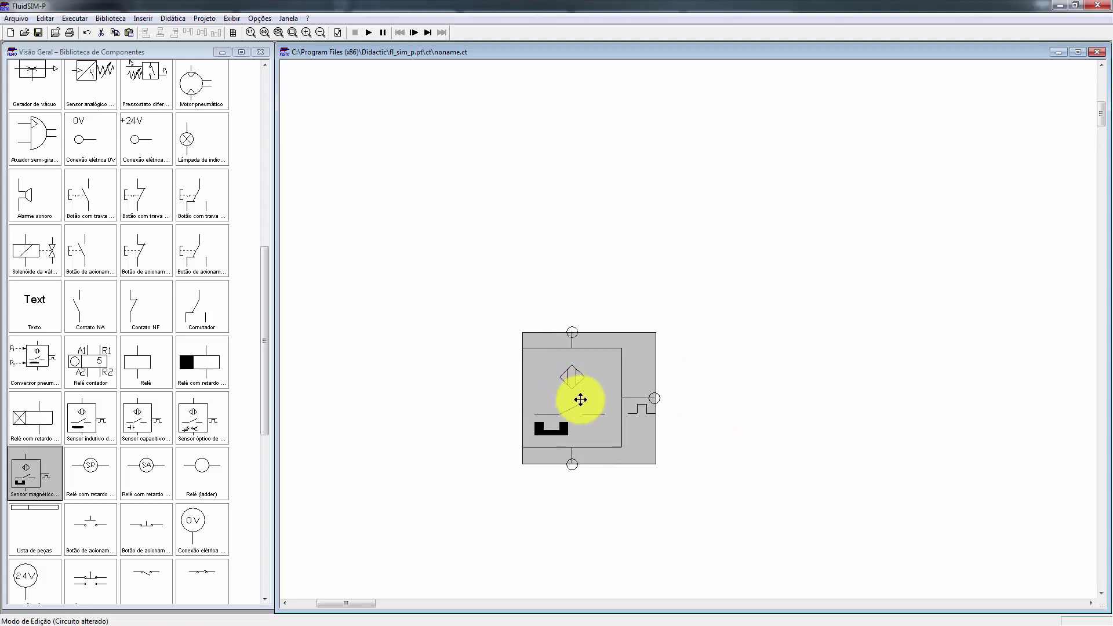
left_click(467, 305)
mouse_move(82, 155)
left_mouse_down()
mouse_move(387, 512)
mouse_move(556, 464)
left_mouse_up()
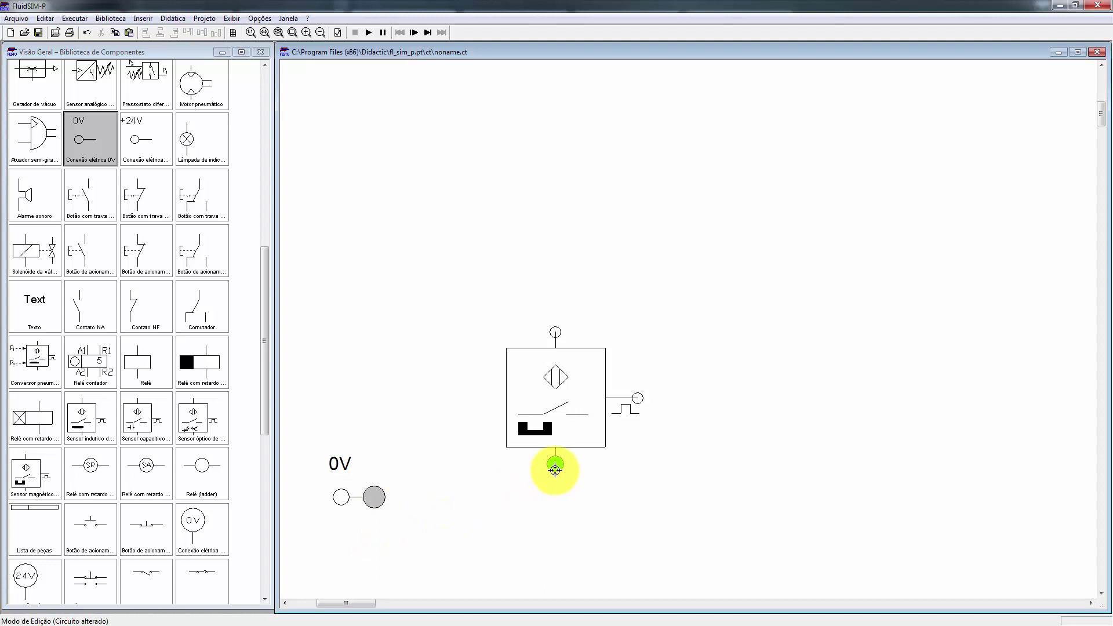
mouse_move(143, 139)
left_mouse_down()
mouse_move(389, 187)
mouse_move(569, 323)
mouse_move(556, 331)
left_mouse_up()
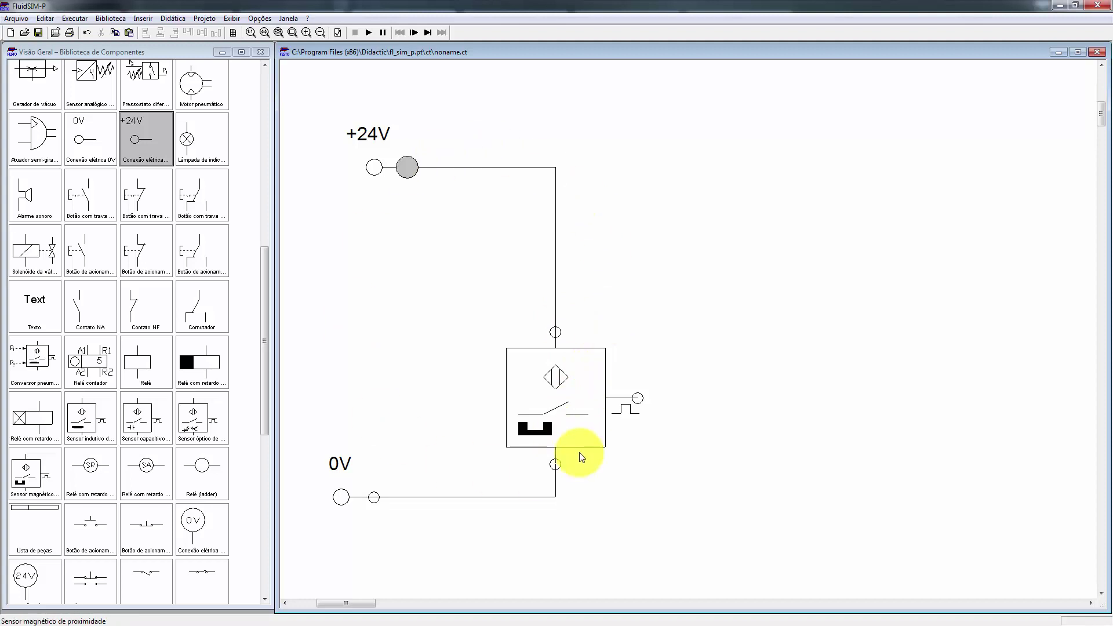
Select the whole sensor circuit and move it down and to the right
scroll(404, 262, "down", 3, "ctrl")
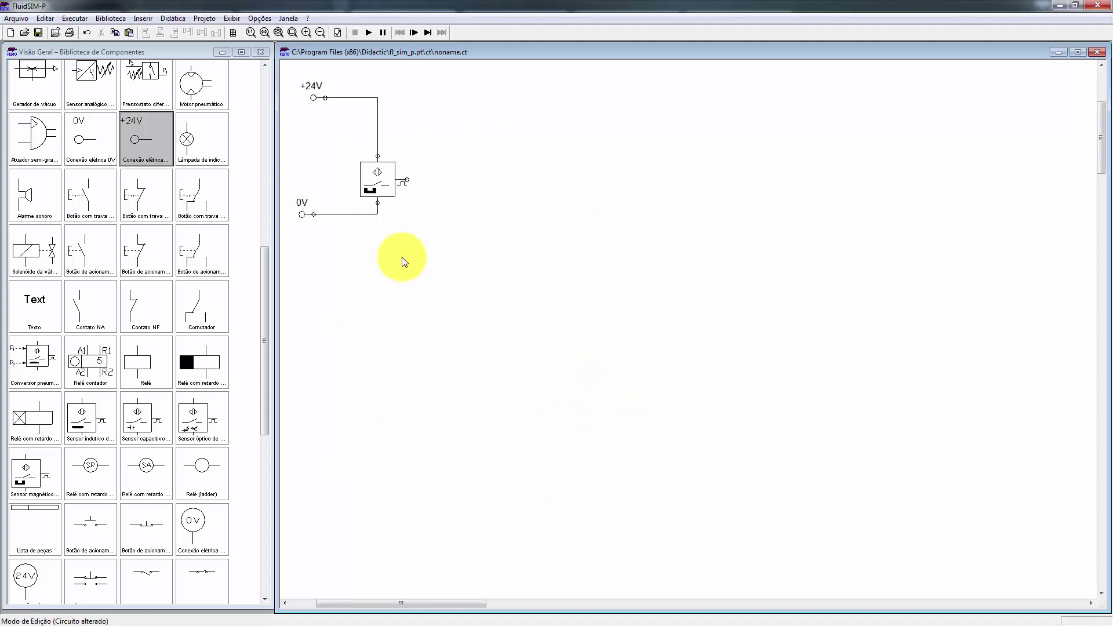
left_click_drag(298, 99, 586, 467)
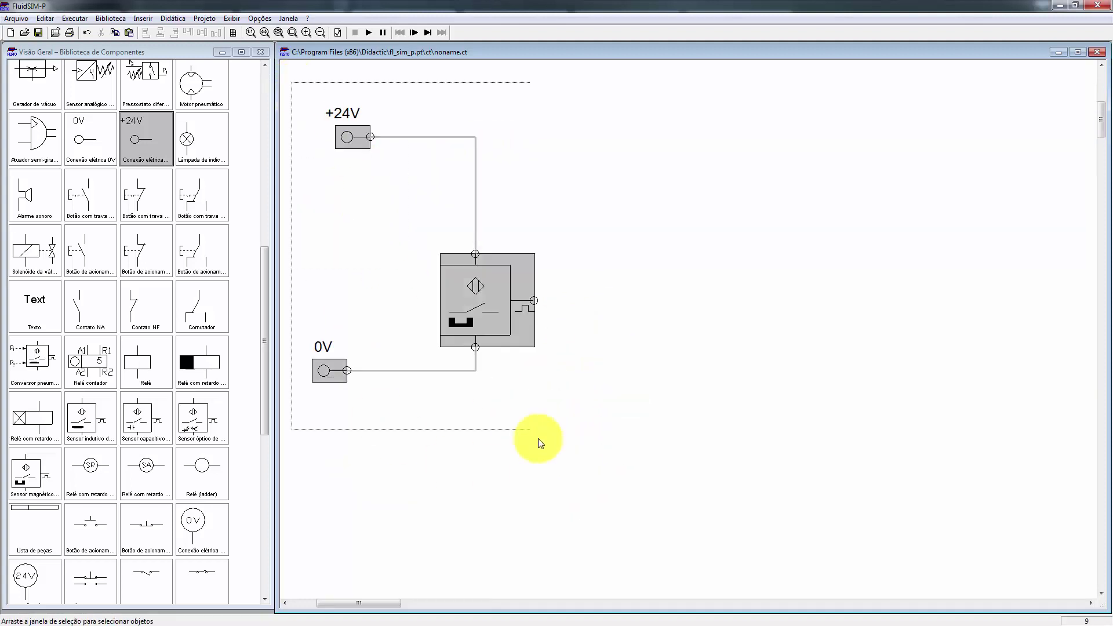
scroll(452, 283, "up", 2, "ctrl")
left_click_drag(453, 283, 477, 446)
left_click(556, 179)
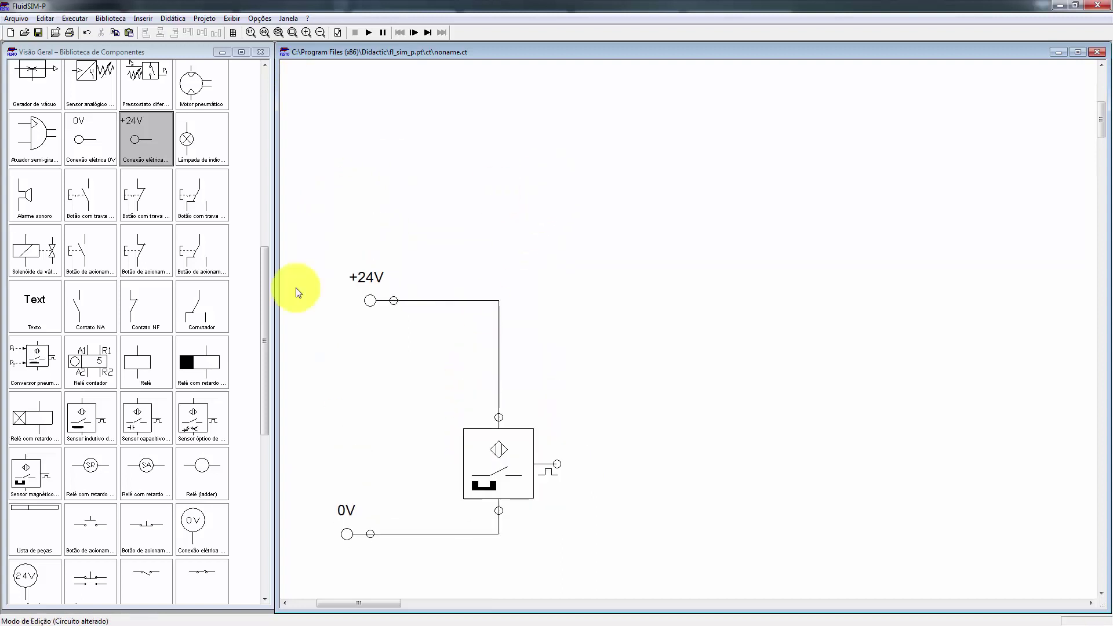
left_click_drag(264, 347, 259, 168)
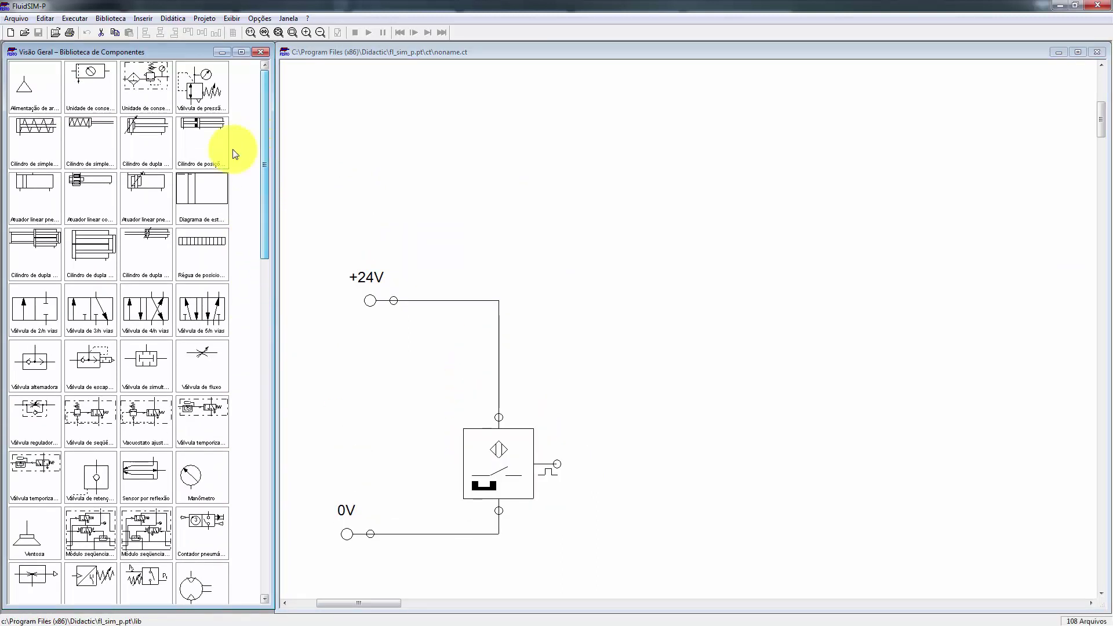
Place a double-acting cylinder whose position ruler marks 1S0 at 0 and 1S1 at 100
left_click_drag(147, 142, 820, 126)
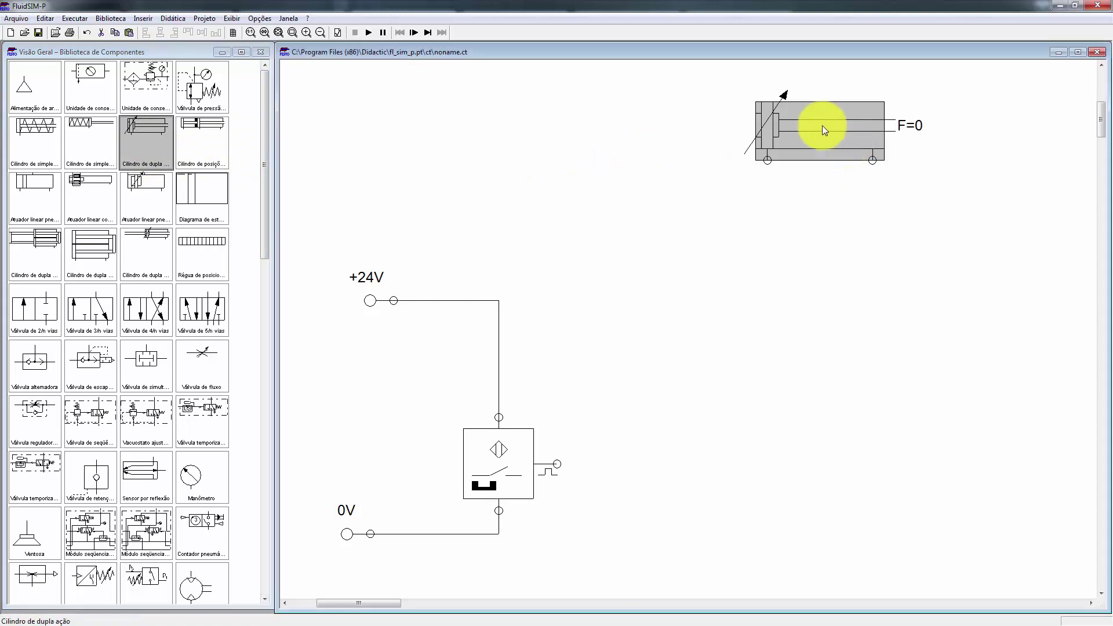
double_click(820, 124)
left_click(565, 382)
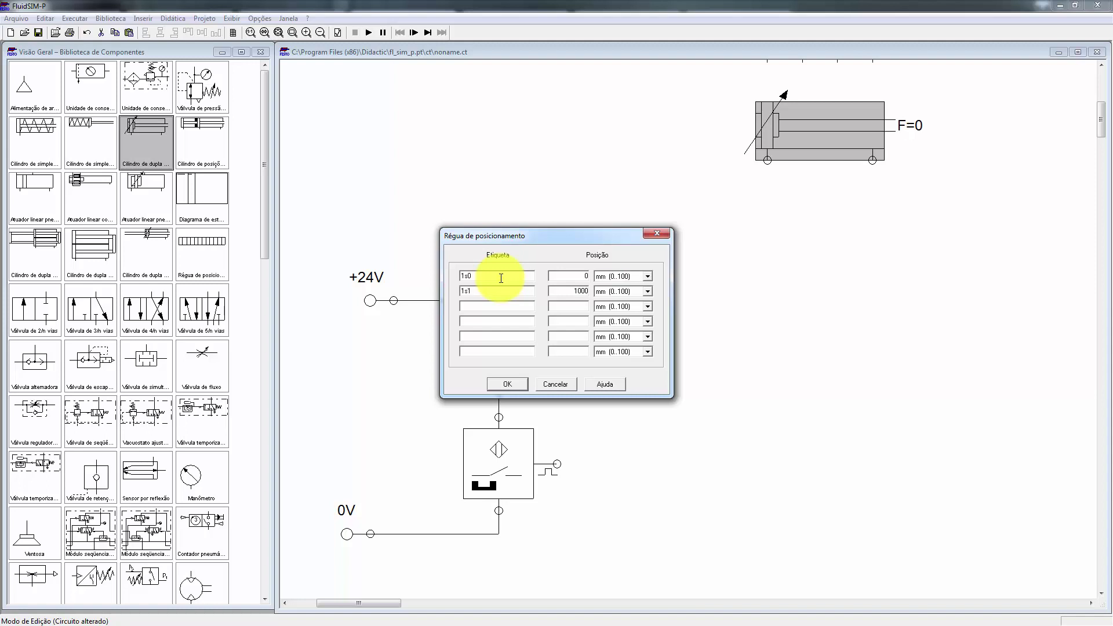
key("BackSpace")
left_click(520, 384)
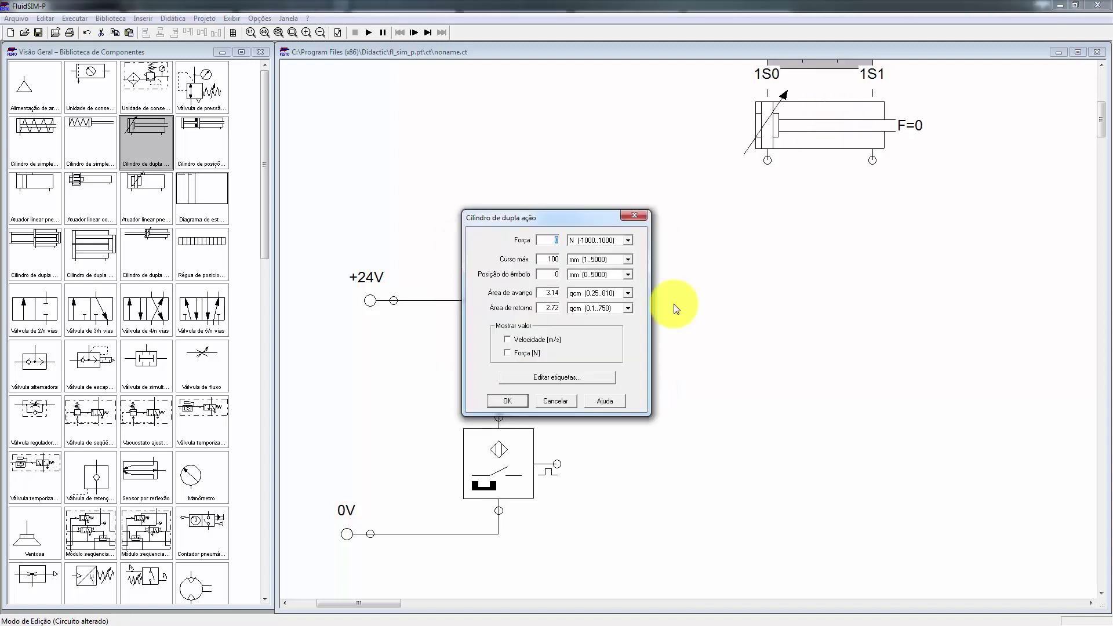
left_click(513, 403)
Move the cylinder down-left and reposition the proximity sensor on its wire
left_click_drag(827, 117, 769, 187)
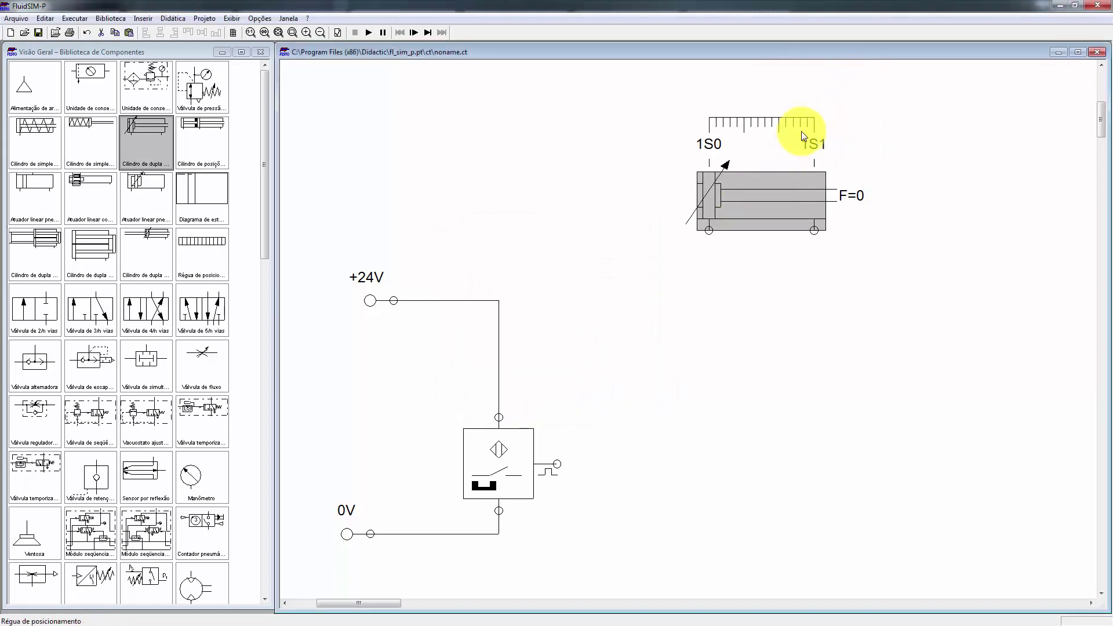
left_click(754, 123)
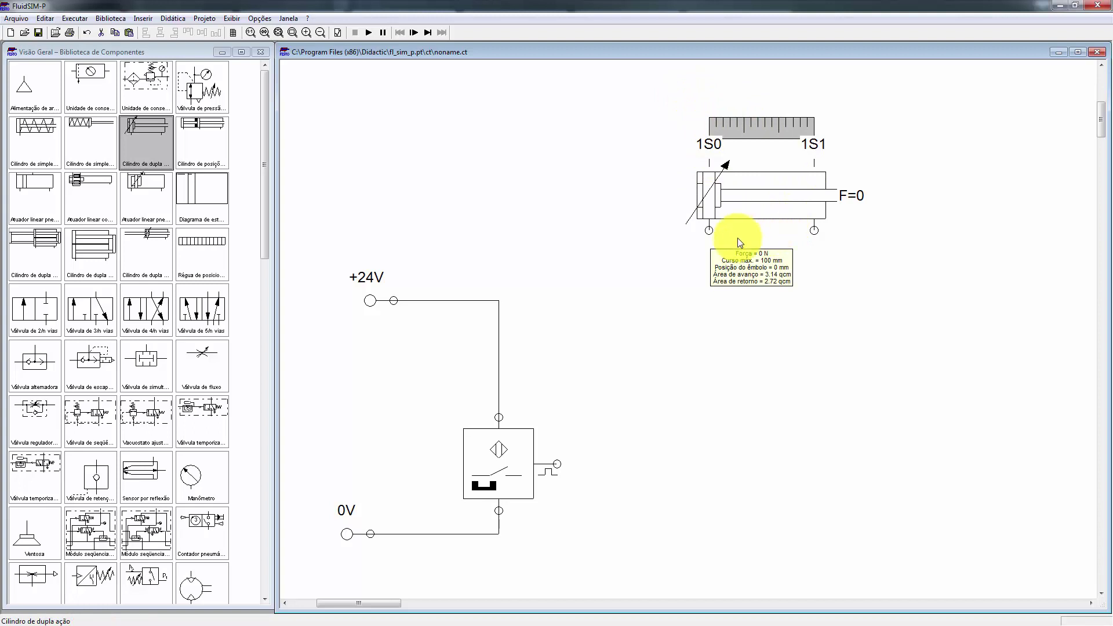
left_click(562, 325)
left_click_drag(501, 470, 502, 426)
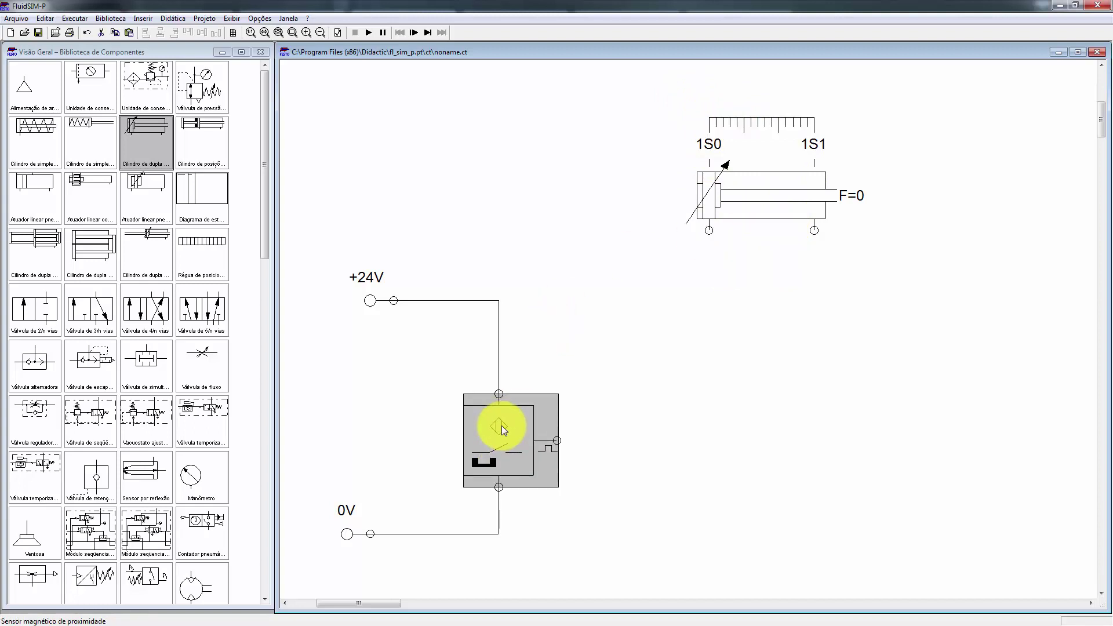
Label the proximity sensor 1S0 and nudge it slightly upward
double_click(502, 426)
type("1s0")
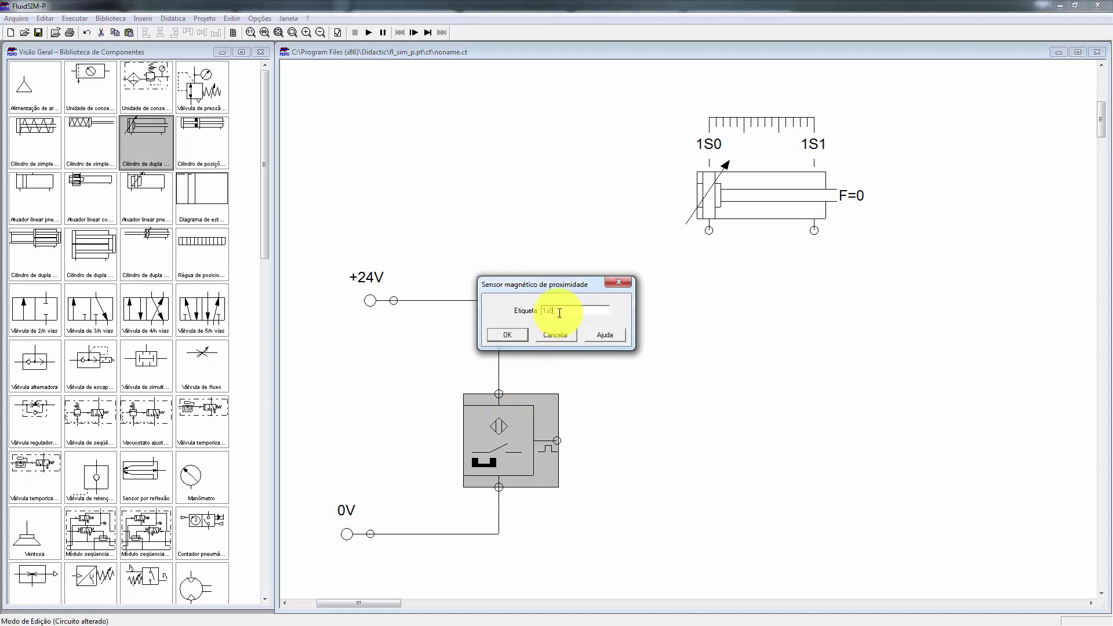
left_click(518, 333)
left_click(638, 390)
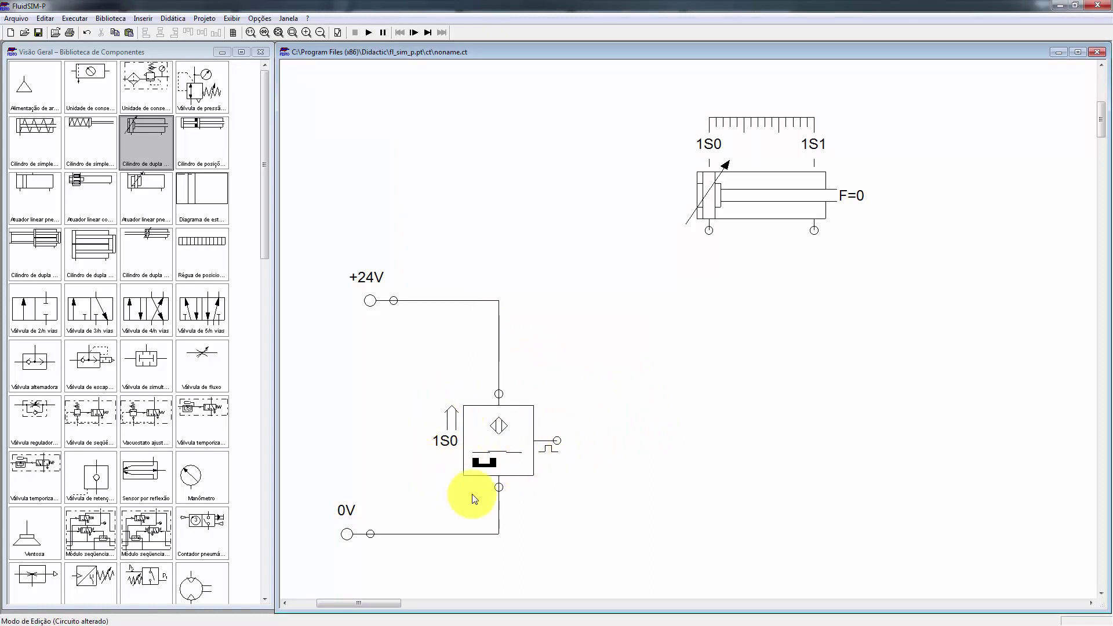
left_click_drag(502, 465, 503, 453)
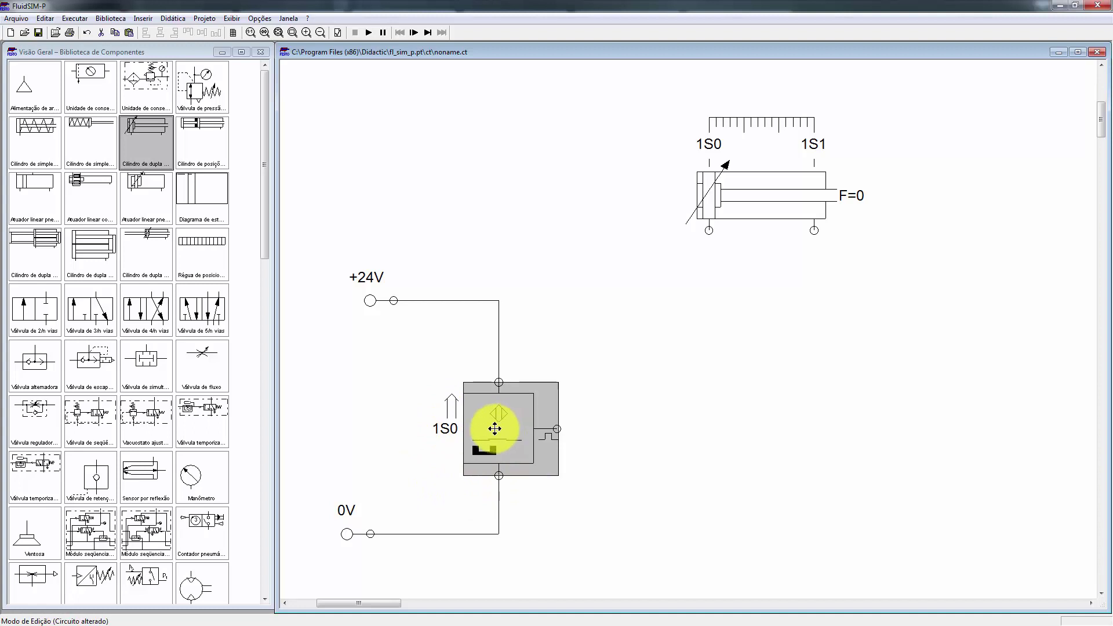
left_click(646, 430)
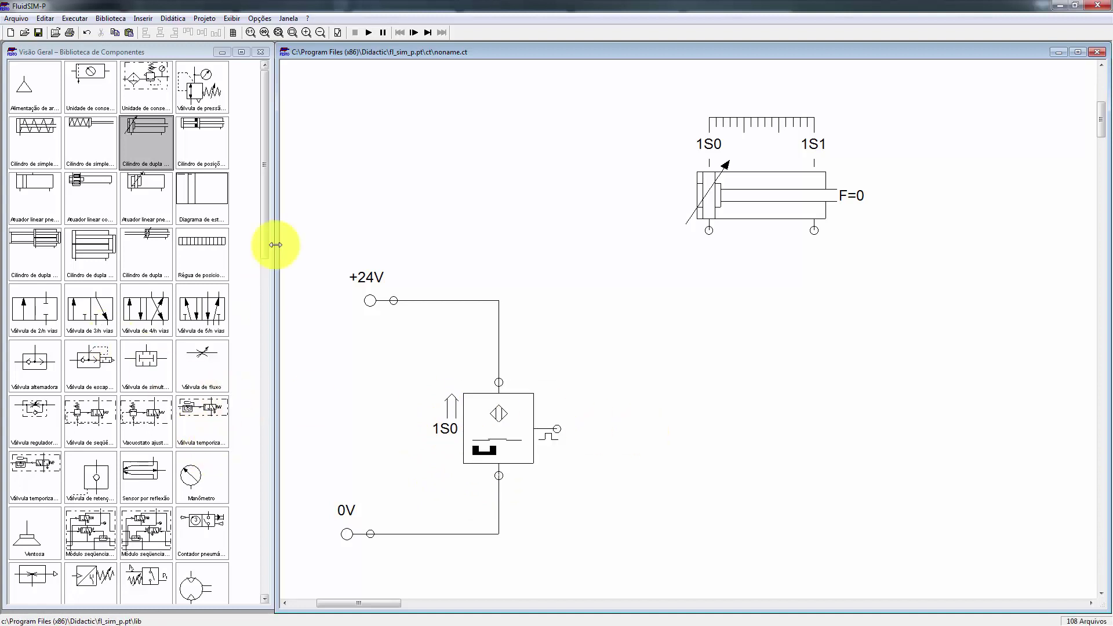
Place an indicator lamp beside the sensor, wire it to 0V, and start the simulation
left_click_drag(266, 243, 276, 365)
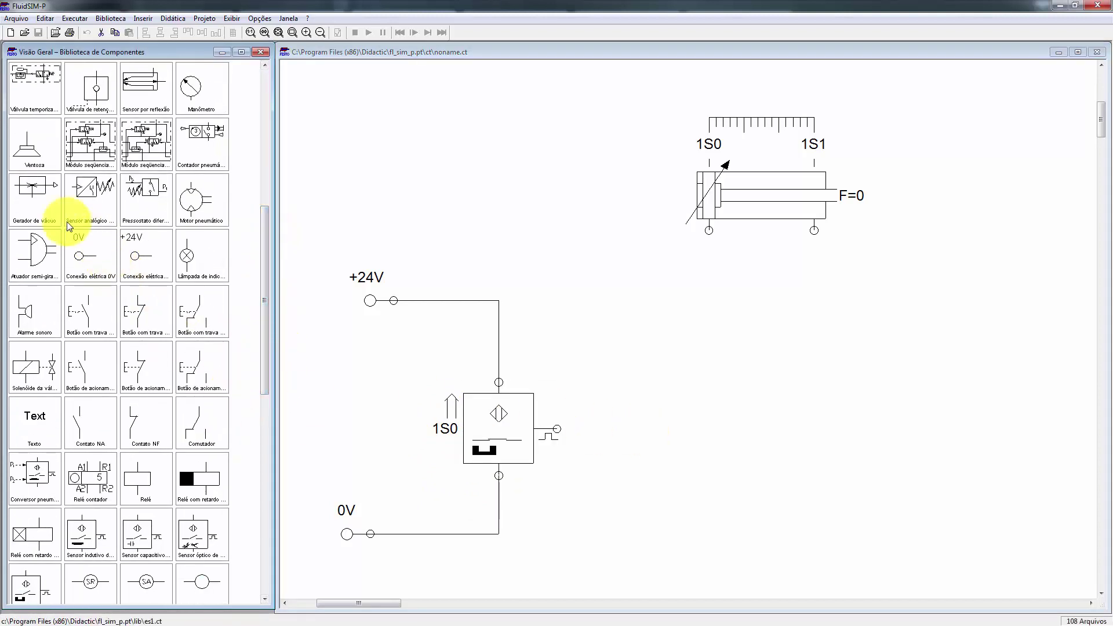
mouse_move(265, 347)
left_mouse_down()
mouse_move(293, 475)
mouse_move(295, 355)
left_mouse_up()
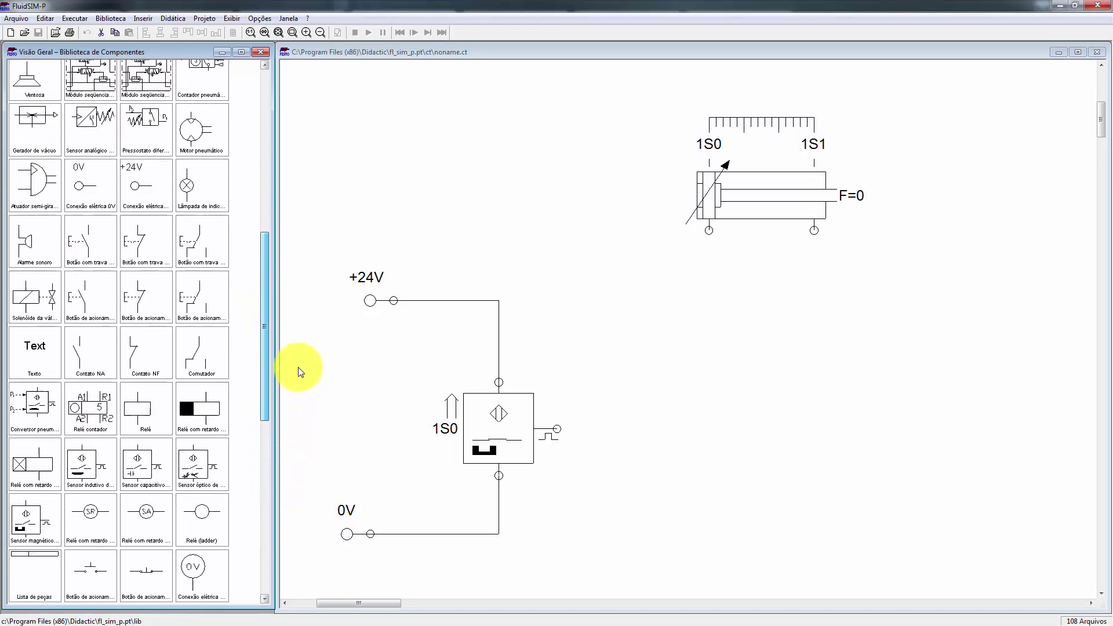
mouse_move(201, 223)
left_mouse_down()
mouse_move(415, 265)
mouse_move(617, 490)
mouse_move(557, 429)
left_mouse_up()
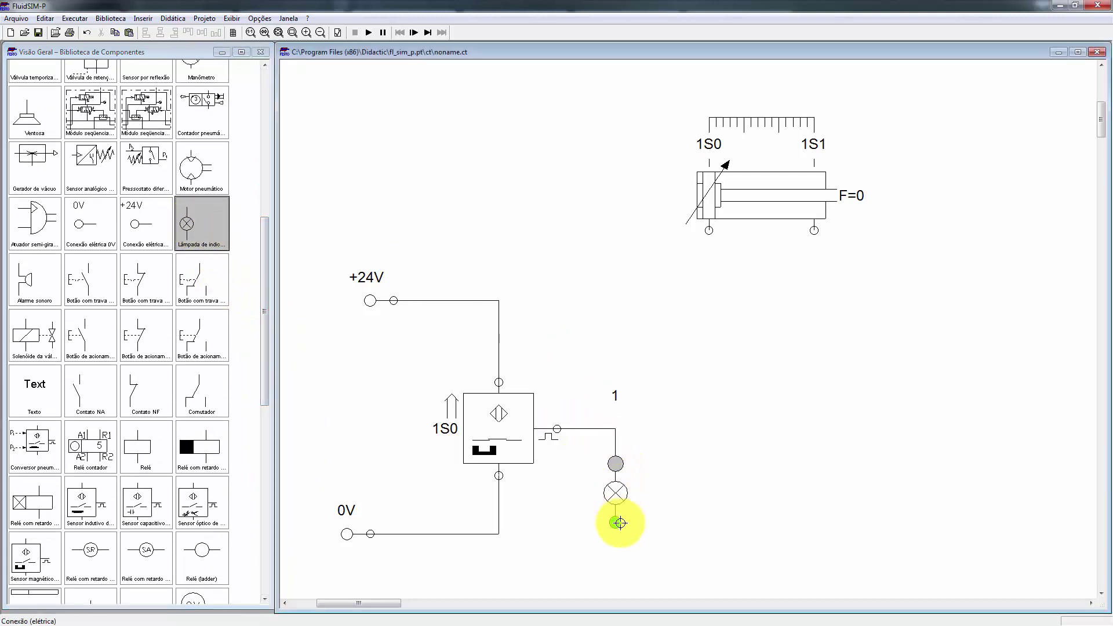
left_click_drag(499, 535, 499, 534)
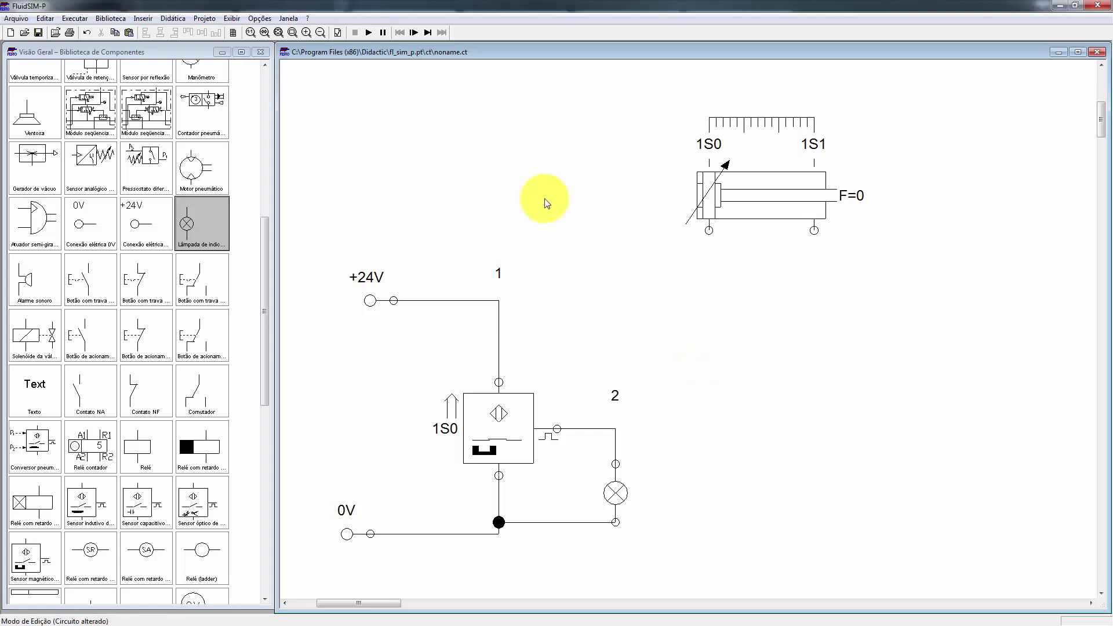
left_click(369, 33)
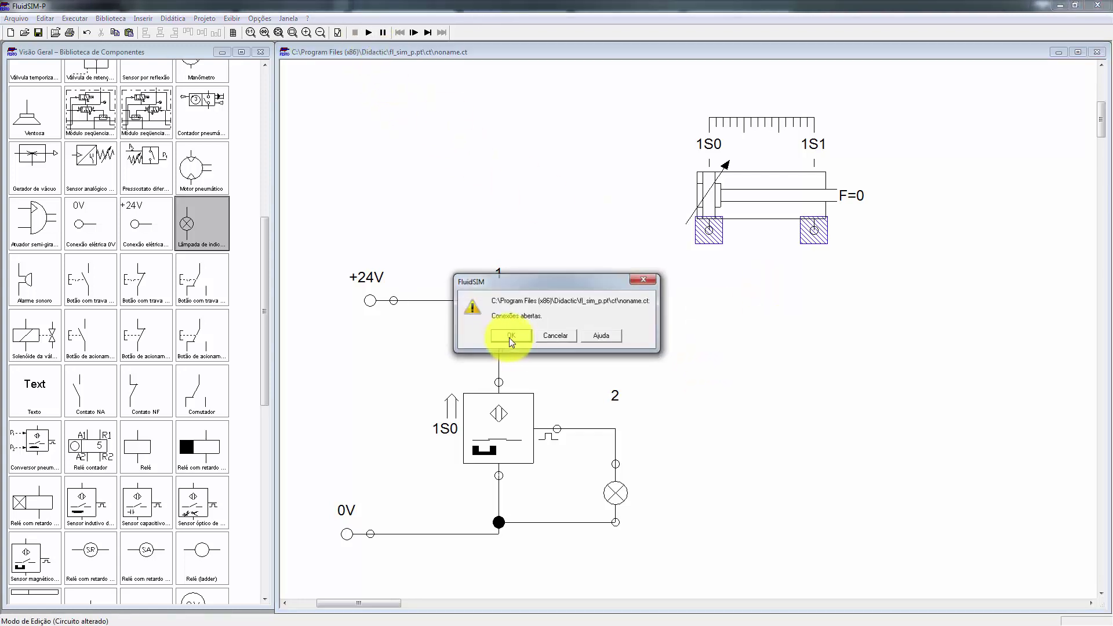
Run the simulation past the open-connections warning, stop it, and relabel the sensor 1S1
left_click(510, 337)
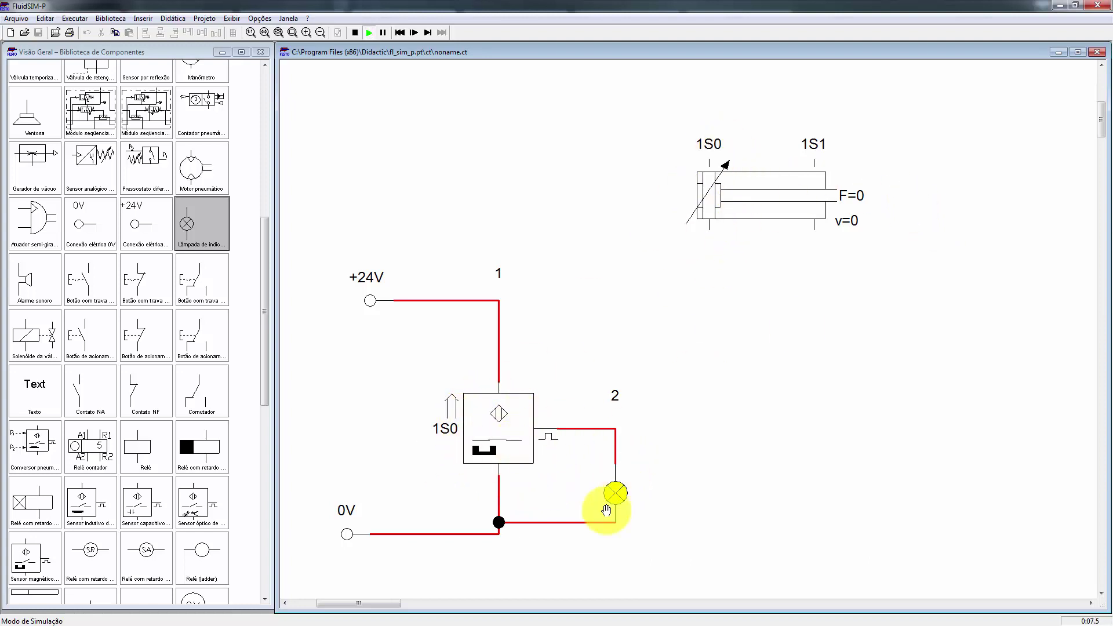
left_click(354, 33)
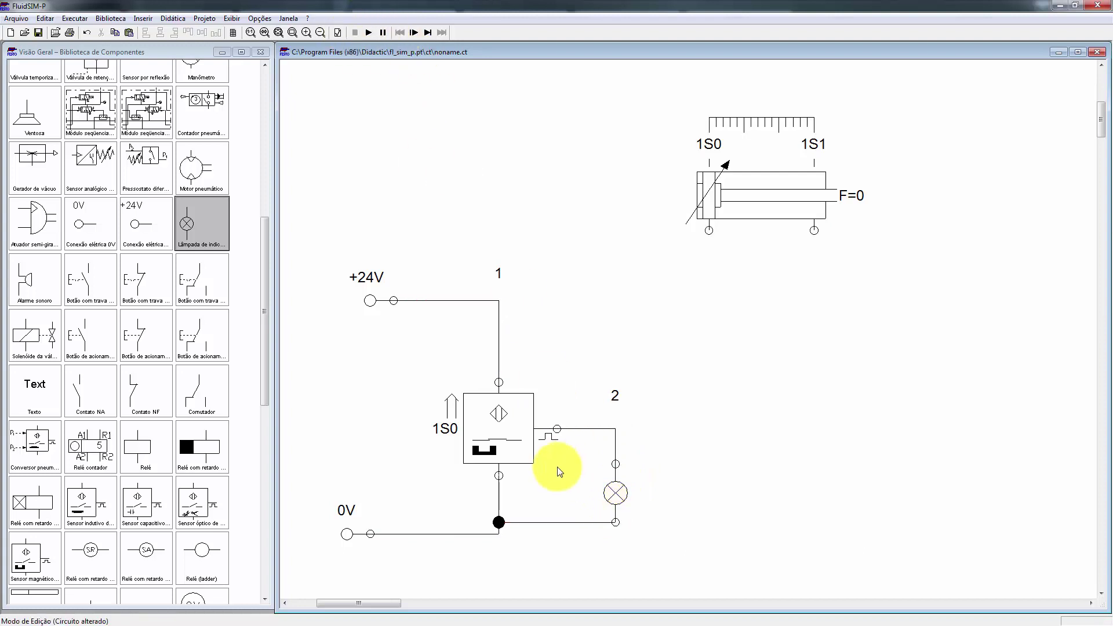
double_click(514, 447)
type("1S1")
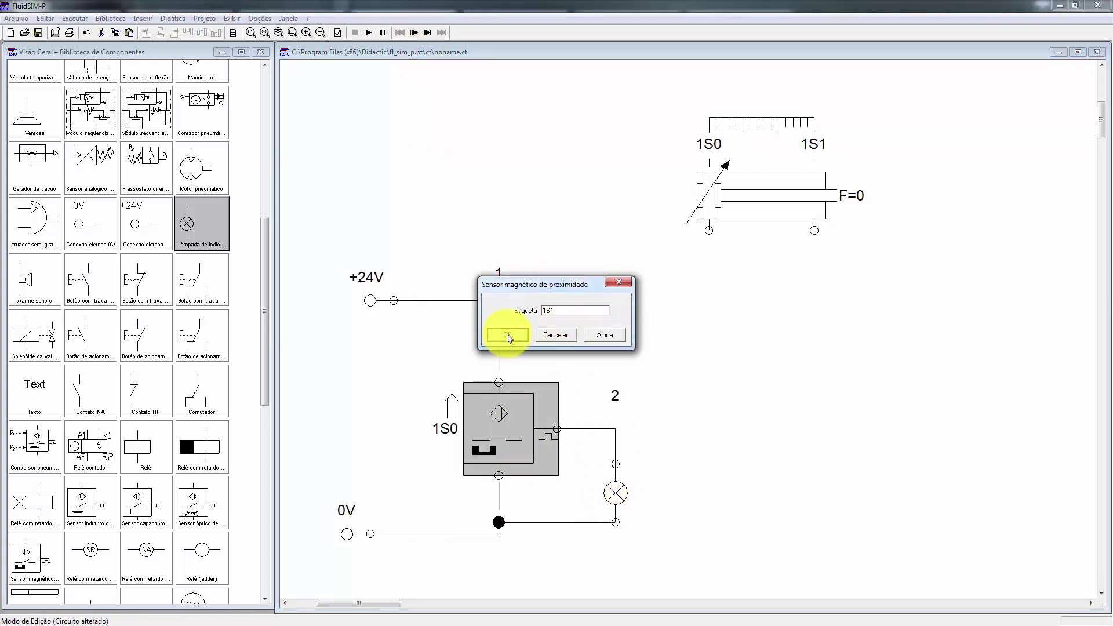
left_click(507, 335)
left_click(591, 360)
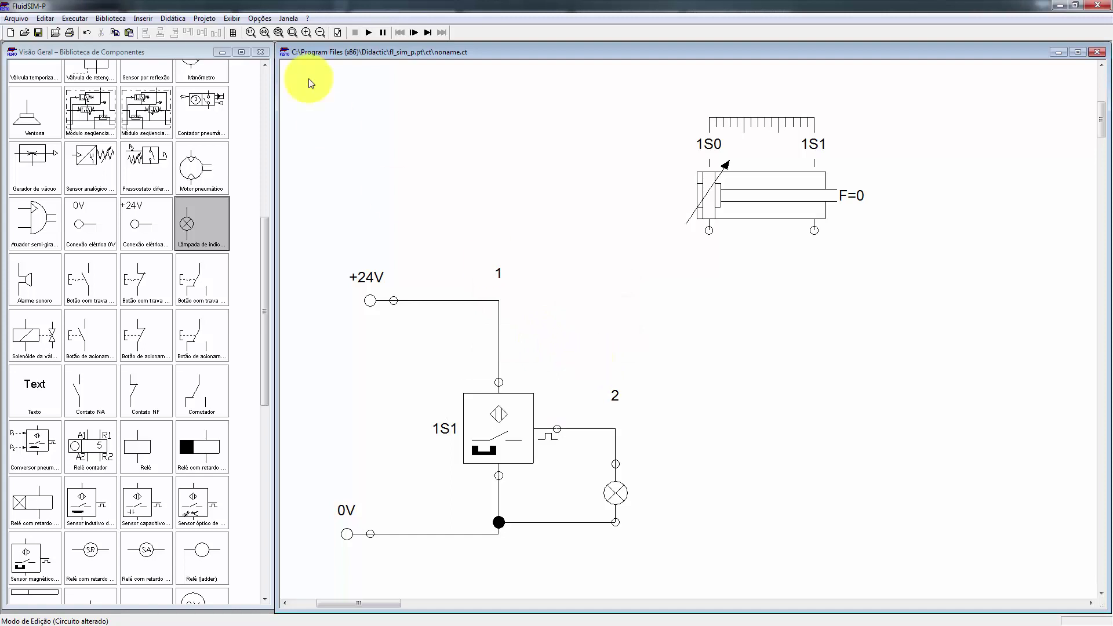
Run the simulation again with sensor 1S1, then stop it
left_click(368, 33)
left_click(521, 337)
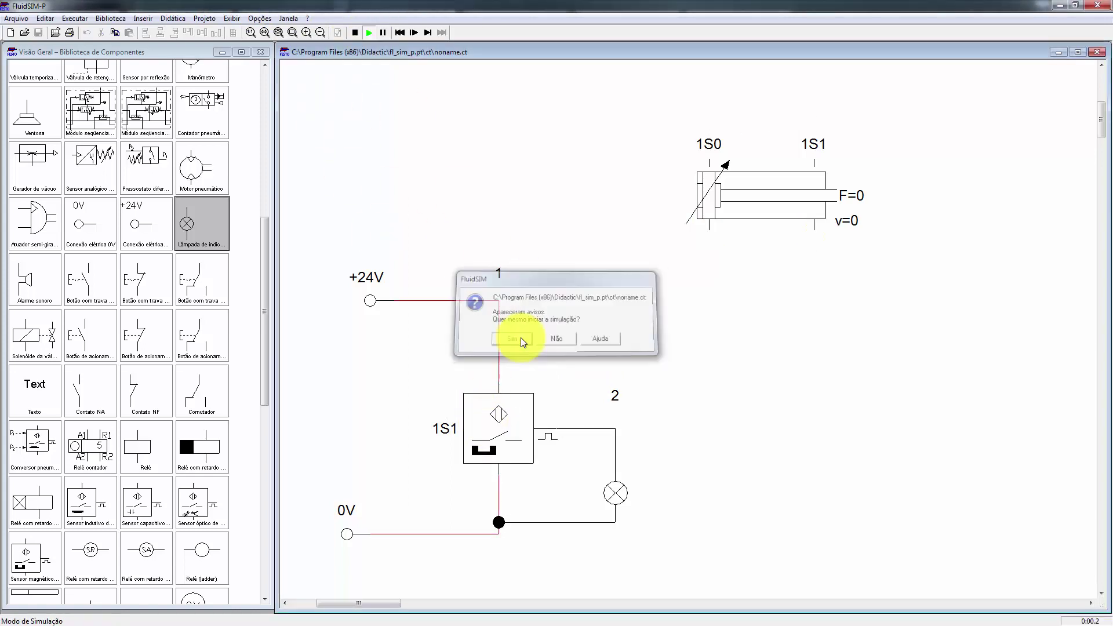
left_click(355, 33)
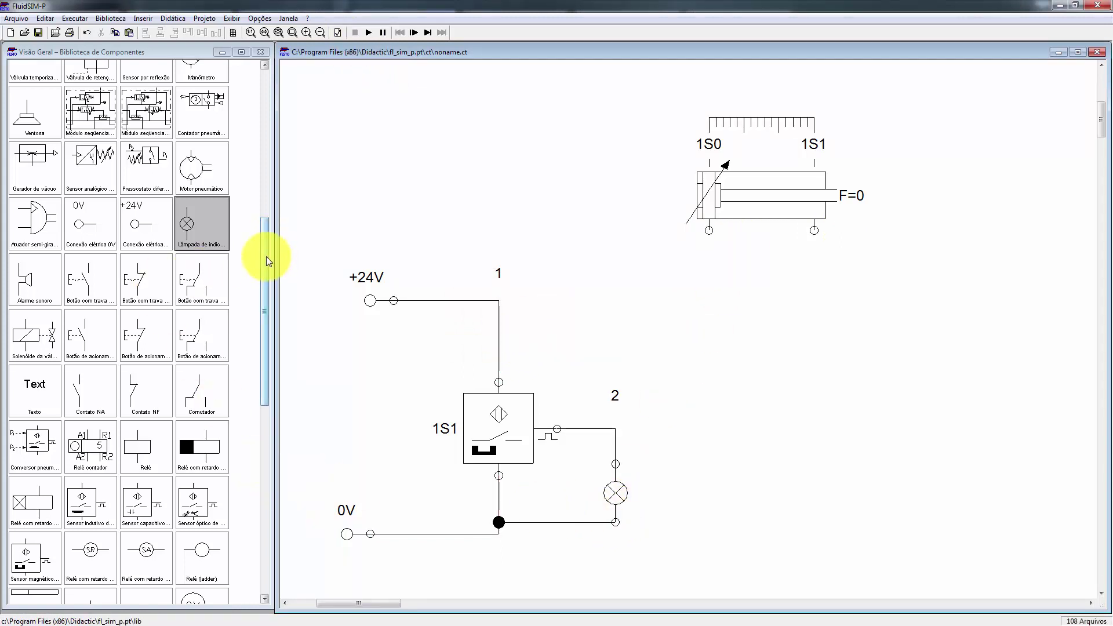
left_click_drag(266, 257, 255, 169)
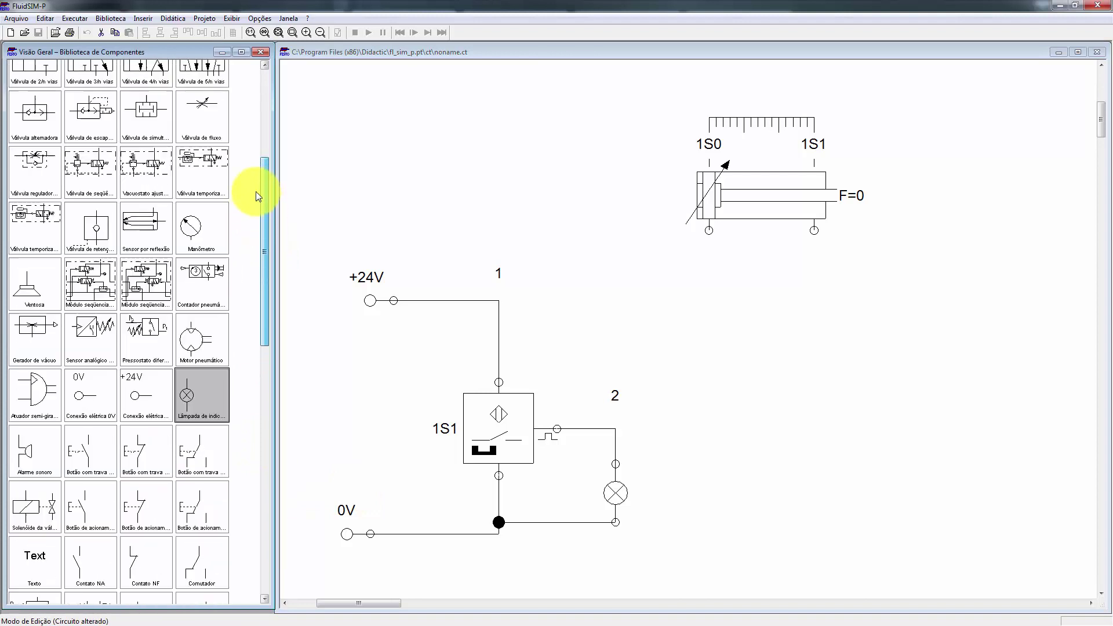
Delete the indicator lamp and its leftover wiring
scroll(256, 169, "down", 3)
left_click(636, 499)
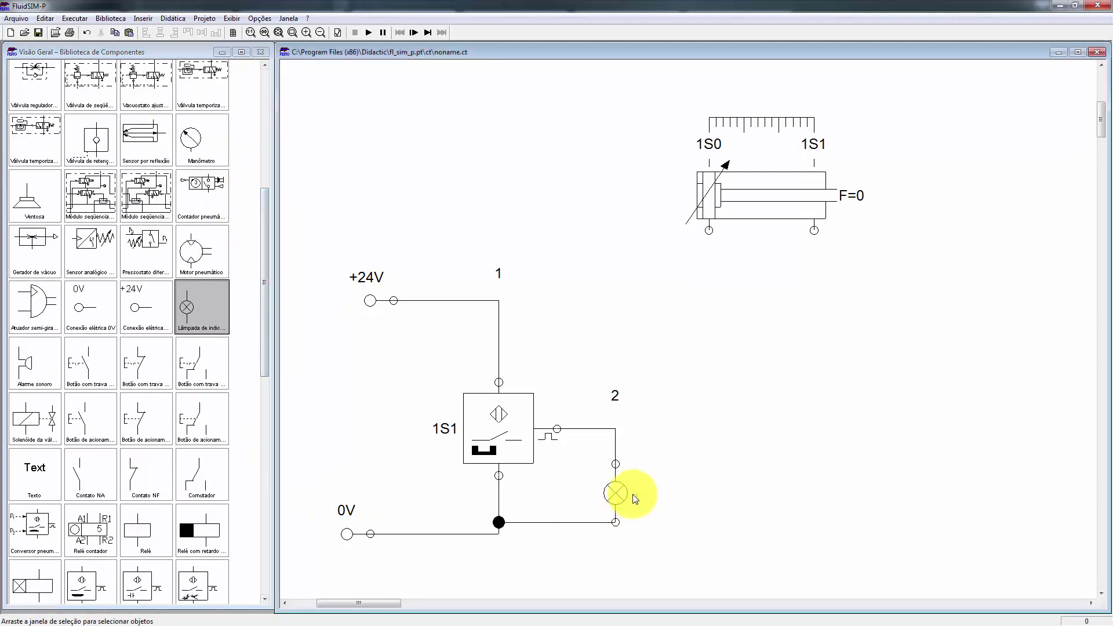
key("Delete")
left_click(499, 523)
key("Delete")
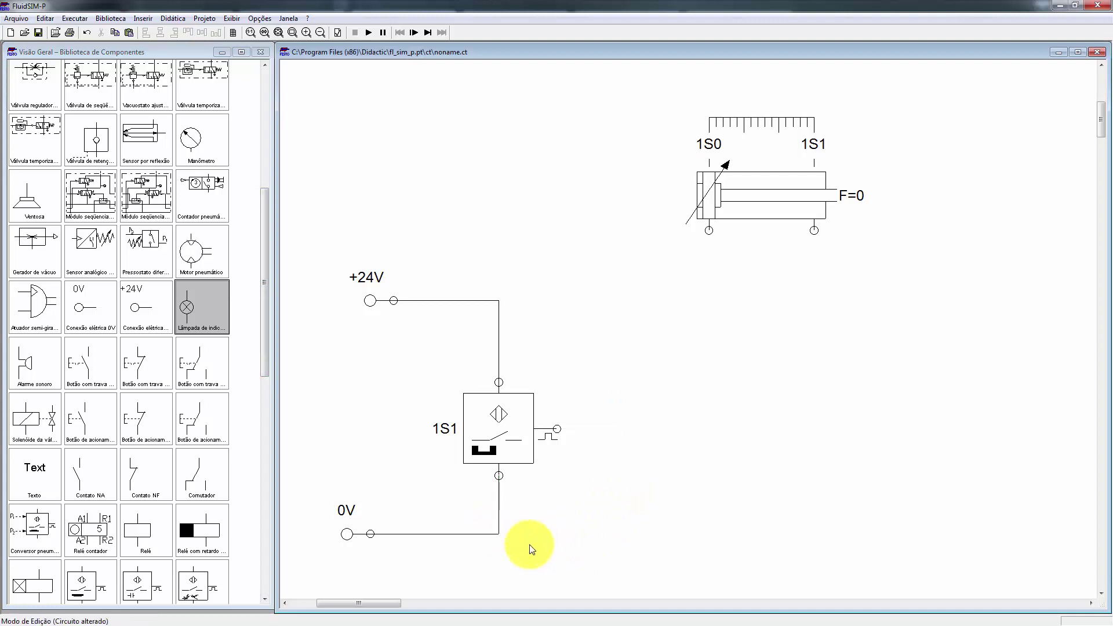
Place a valve solenoid below-right of 1S1 and wire the 1S1 output to it
left_click(225, 458)
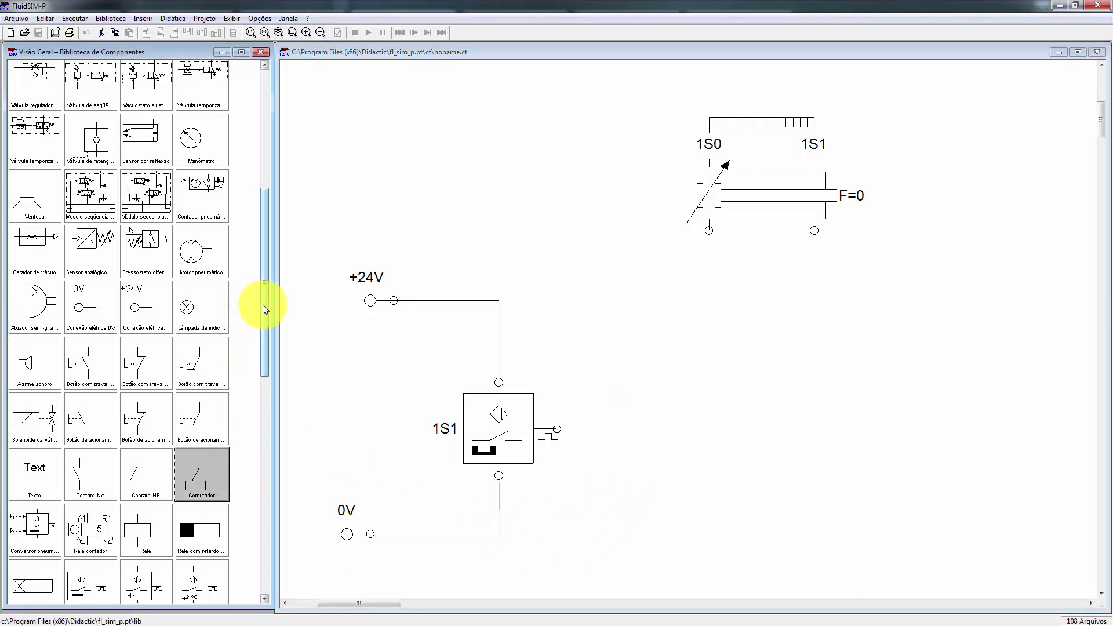
mouse_move(263, 305)
left_mouse_down()
mouse_move(258, 177)
mouse_move(269, 389)
left_mouse_up()
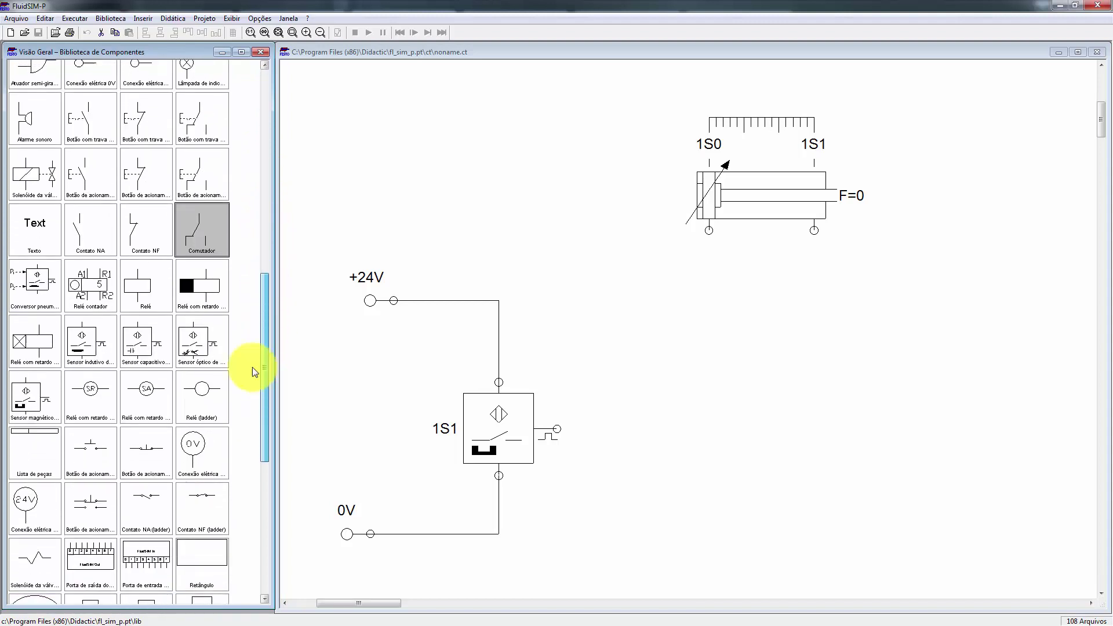
mouse_move(23, 184)
left_mouse_down()
mouse_move(678, 485)
mouse_move(641, 510)
mouse_move(556, 429)
left_mouse_up()
left_click_drag(604, 534, 500, 535)
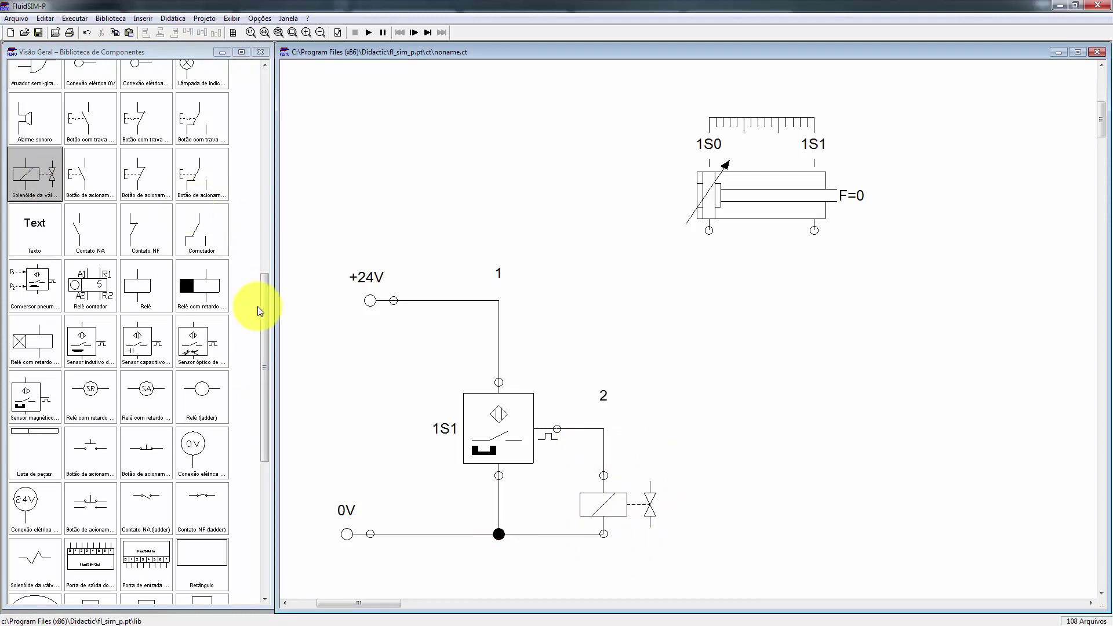
scroll(259, 253, "up", 1)
scroll(258, 253, "up", 5)
scroll(248, 169, "up", 4)
Place a 5/n-way valve below the cylinder, pipe port 2 to it, and add an air supply
mouse_move(219, 286)
left_mouse_down()
mouse_move(759, 315)
mouse_move(709, 230)
left_mouse_up()
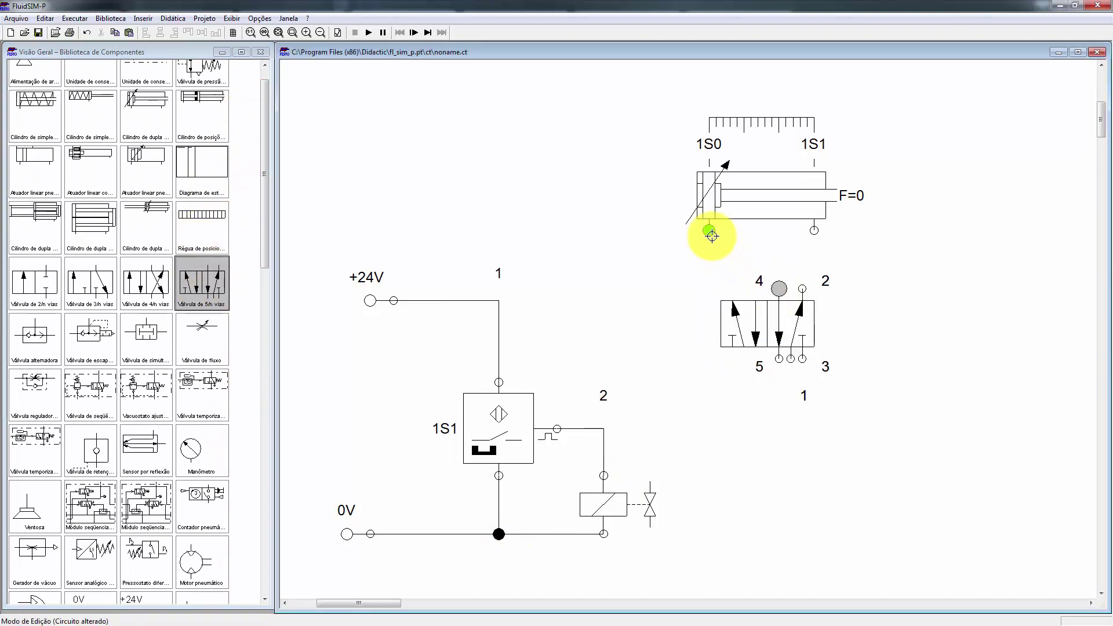
left_click_drag(803, 288, 815, 230)
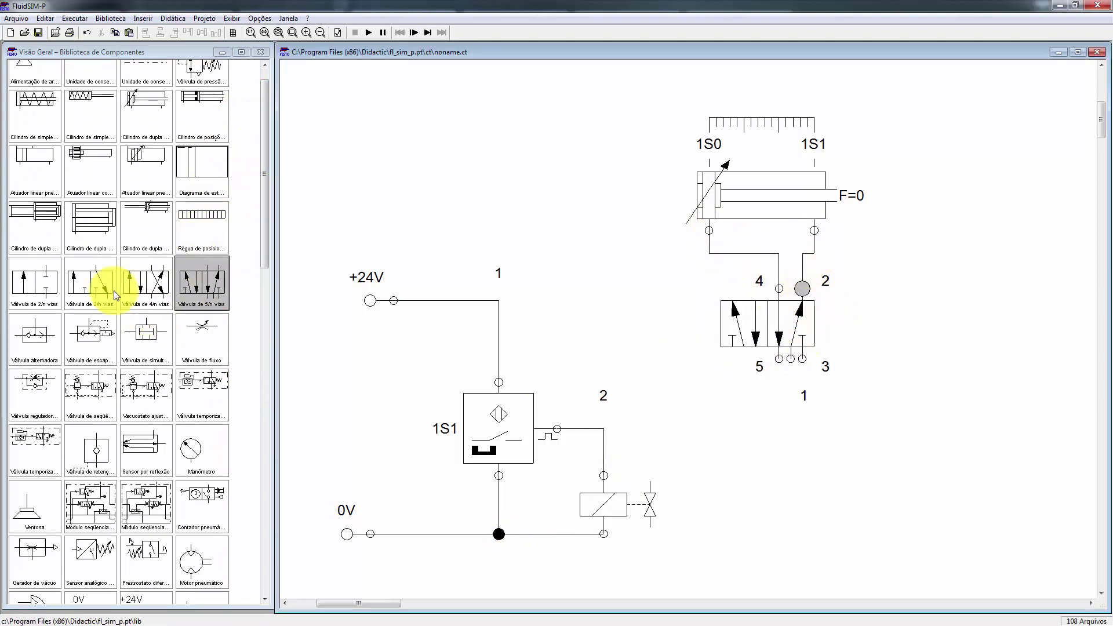
scroll(258, 281, "up", 1)
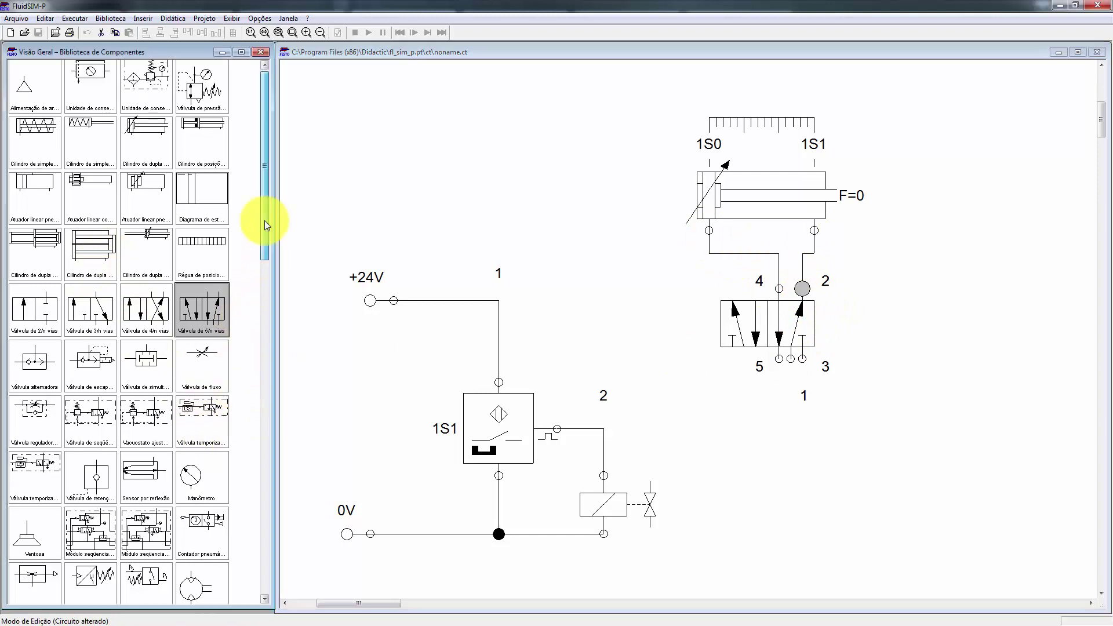
mouse_move(35, 87)
left_mouse_down()
mouse_move(810, 417)
mouse_move(791, 359)
left_mouse_up()
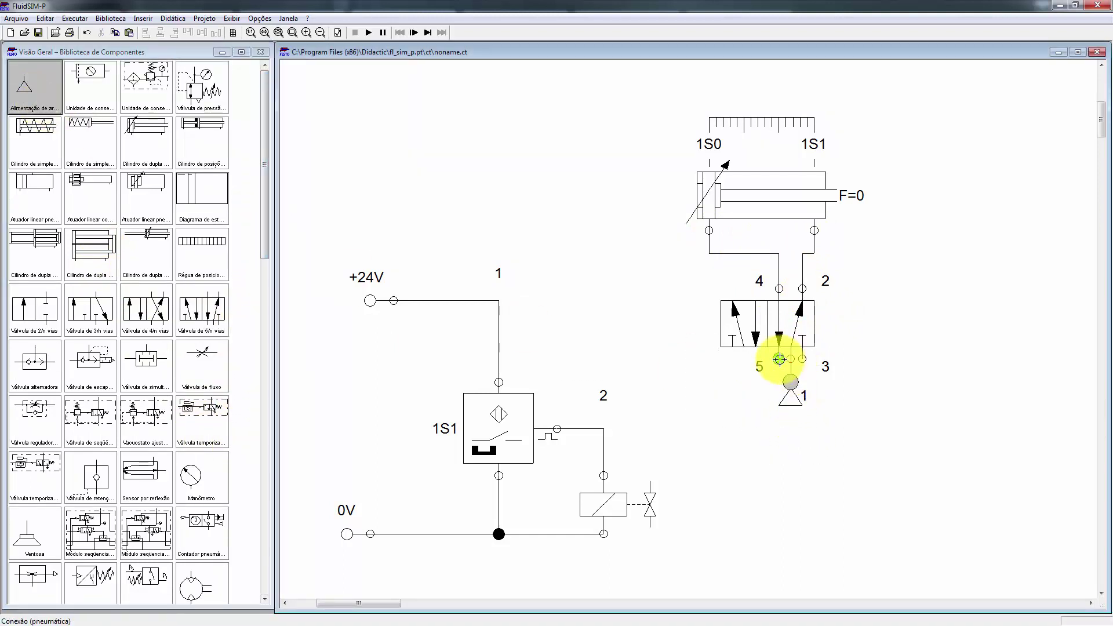
Fit silencers on the valve's exhaust ports 5 and 3
double_click(779, 359)
left_click(559, 348)
left_click(558, 441)
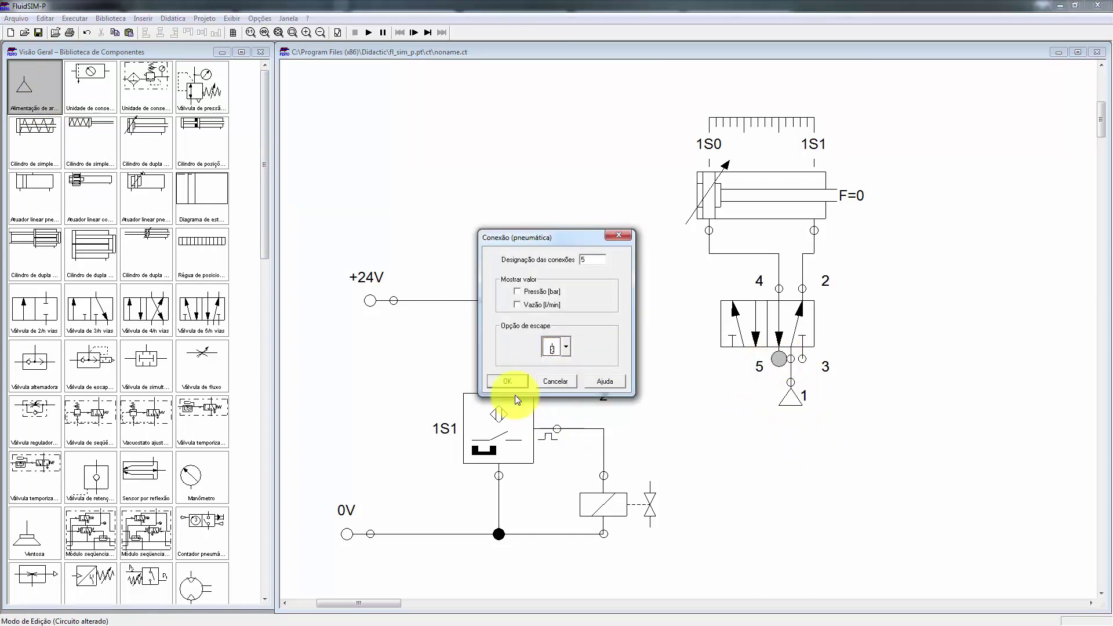
left_click(507, 381)
double_click(808, 358)
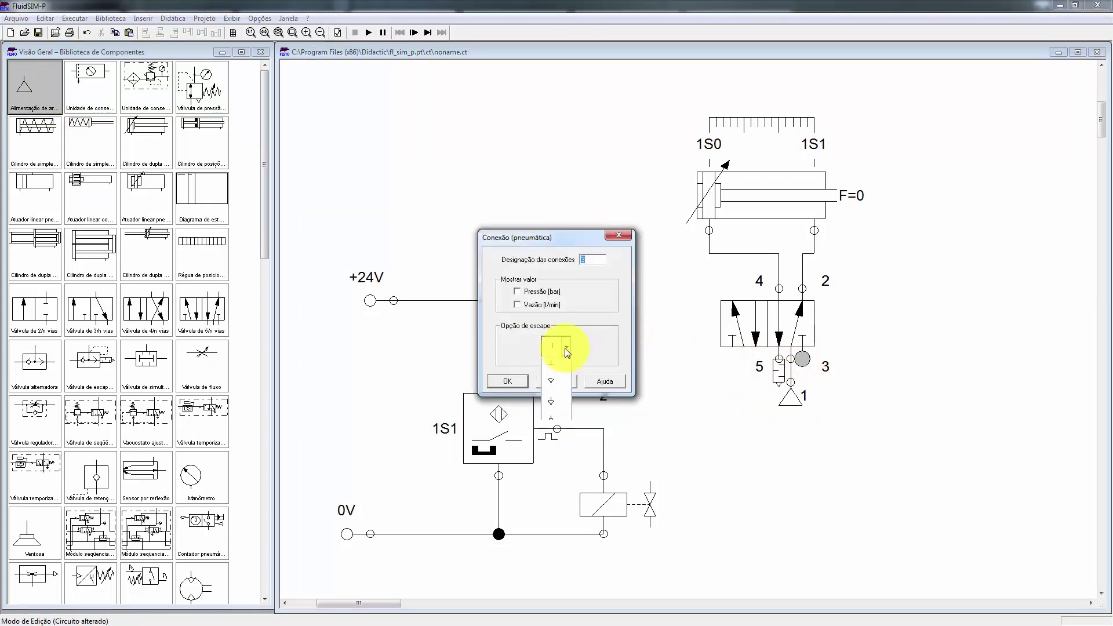
left_click(557, 439)
left_click(507, 381)
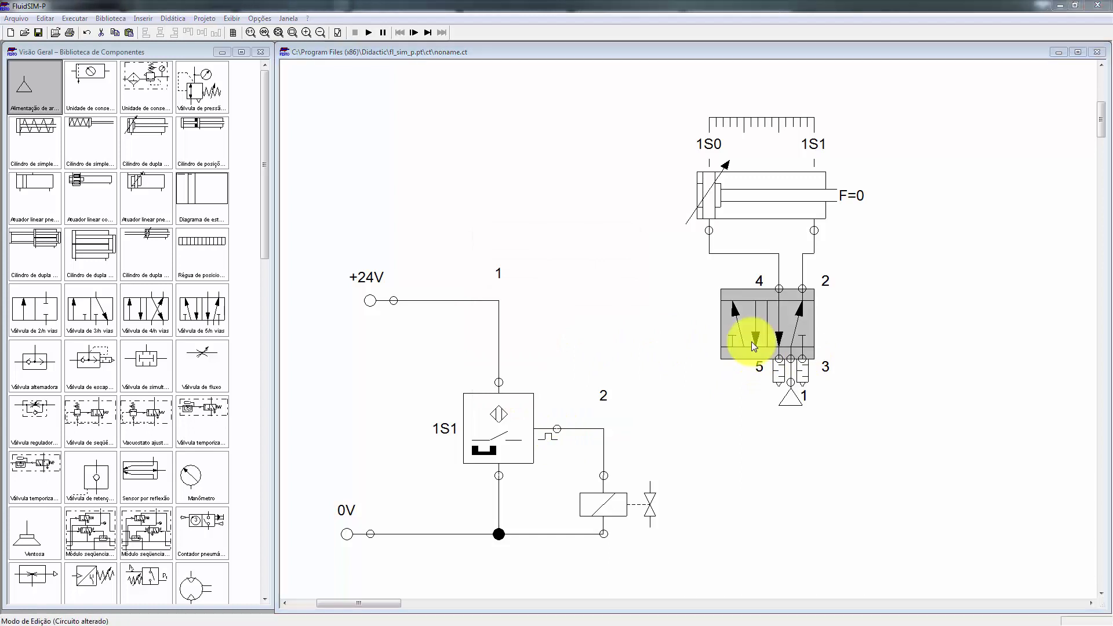
double_click(751, 342)
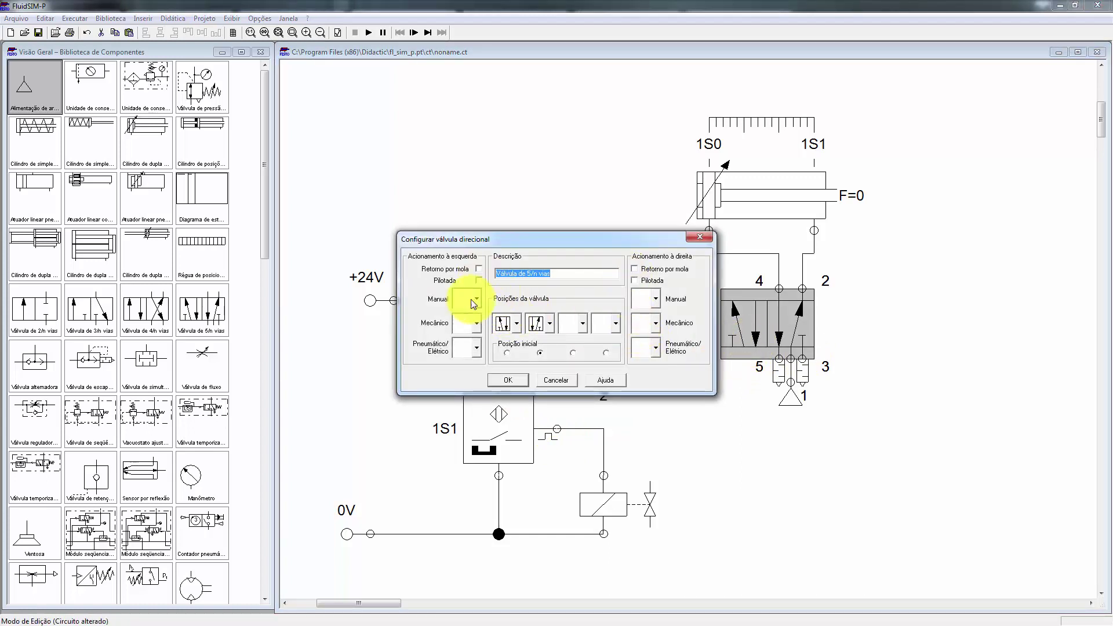
Set both valve actuations to solenoid and label the solenoids Y1 and Y2
left_click(469, 396)
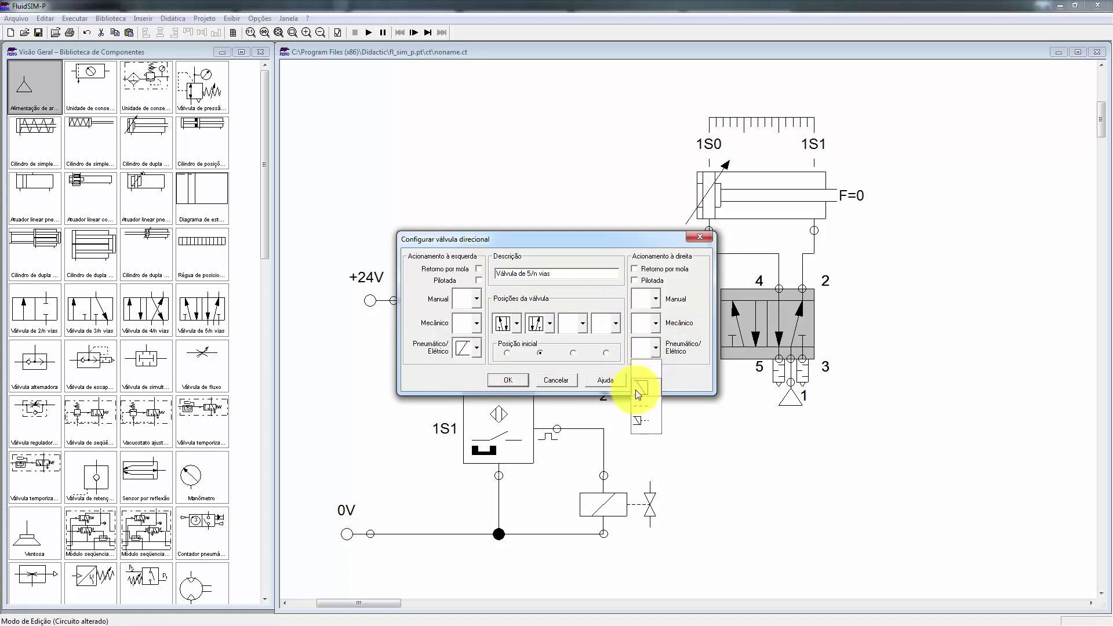
left_click(517, 384)
double_click(696, 335)
type("Y1")
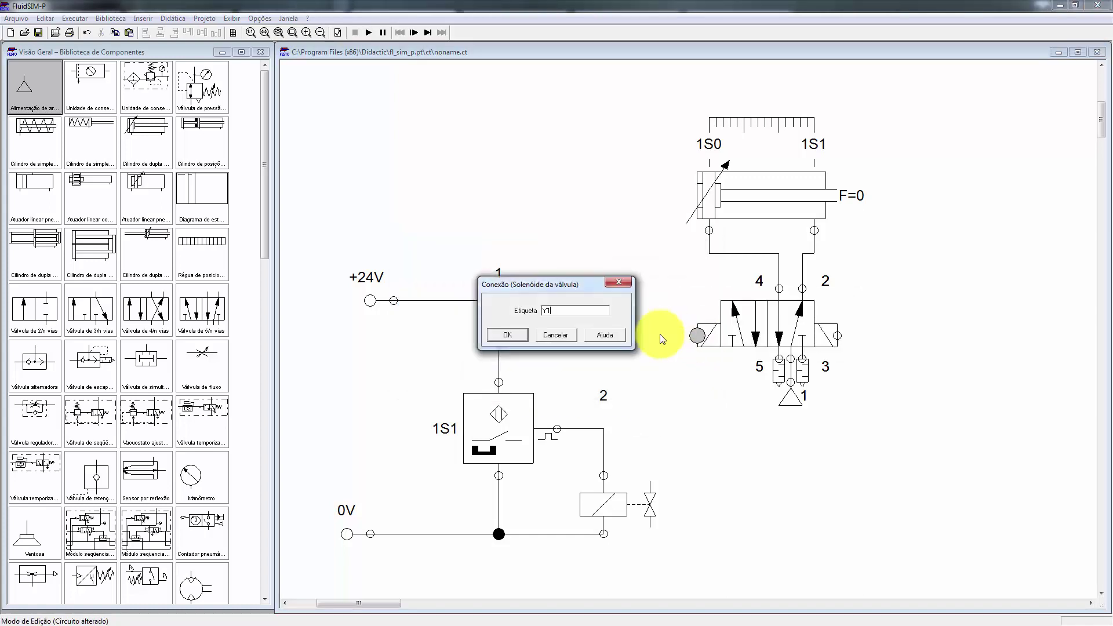
key("Return")
double_click(838, 335)
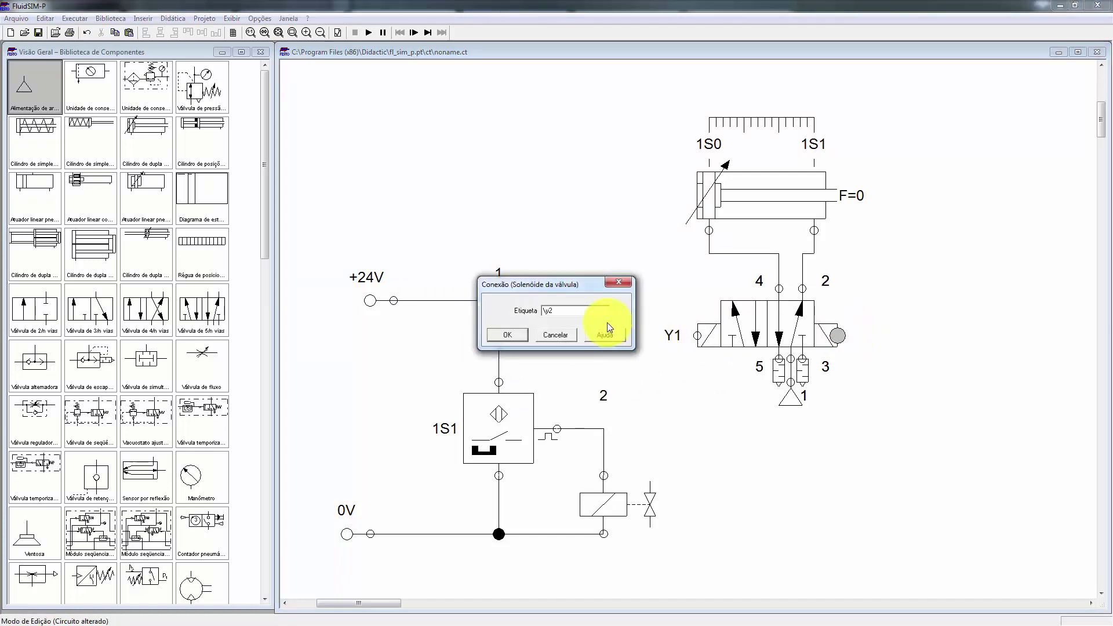
type("2")
key("Return")
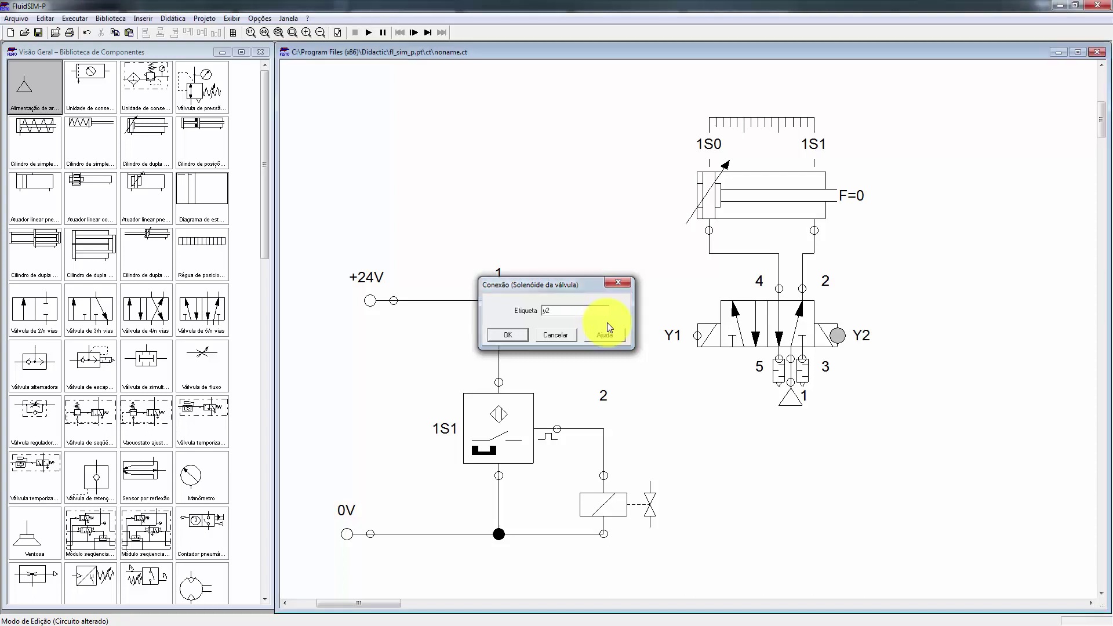
Move the selected cylinder and valve group up and to the right
left_click_drag(631, 126, 882, 405)
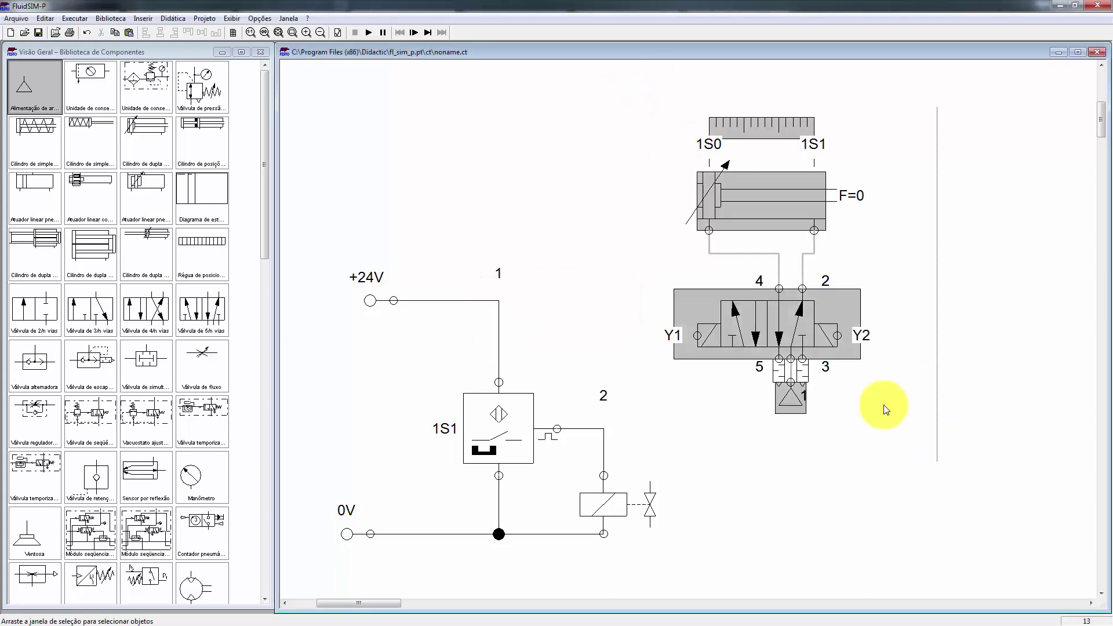
left_click_drag(796, 323, 913, 311)
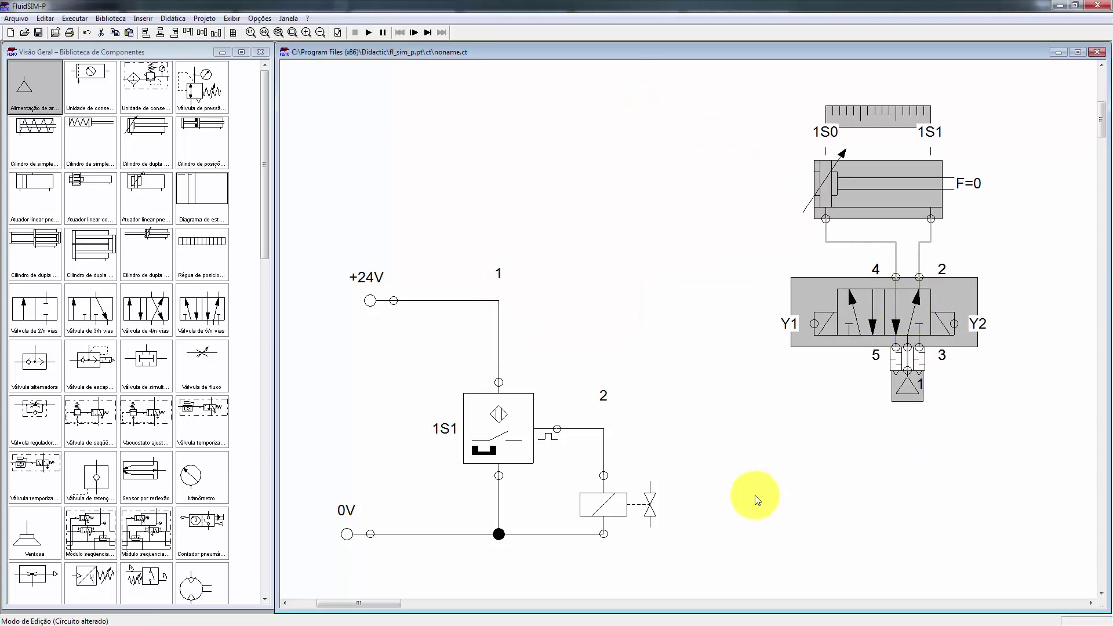
left_click(730, 499)
Label the sensor-driven solenoid coil Y2
double_click(604, 500)
type("Y2")
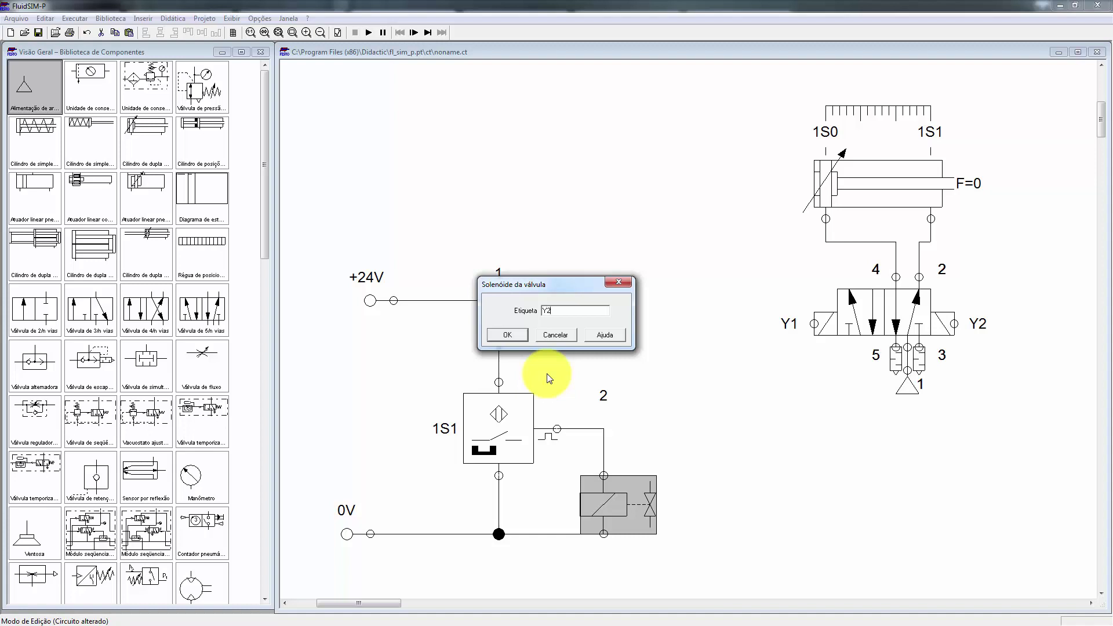
key("Return")
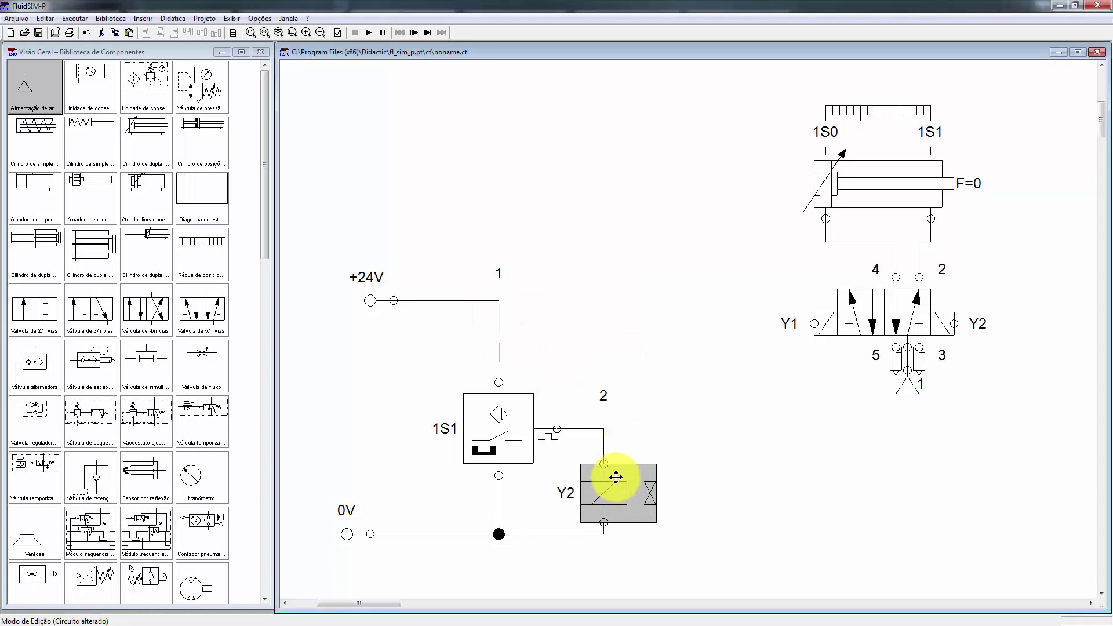
left_click(722, 501)
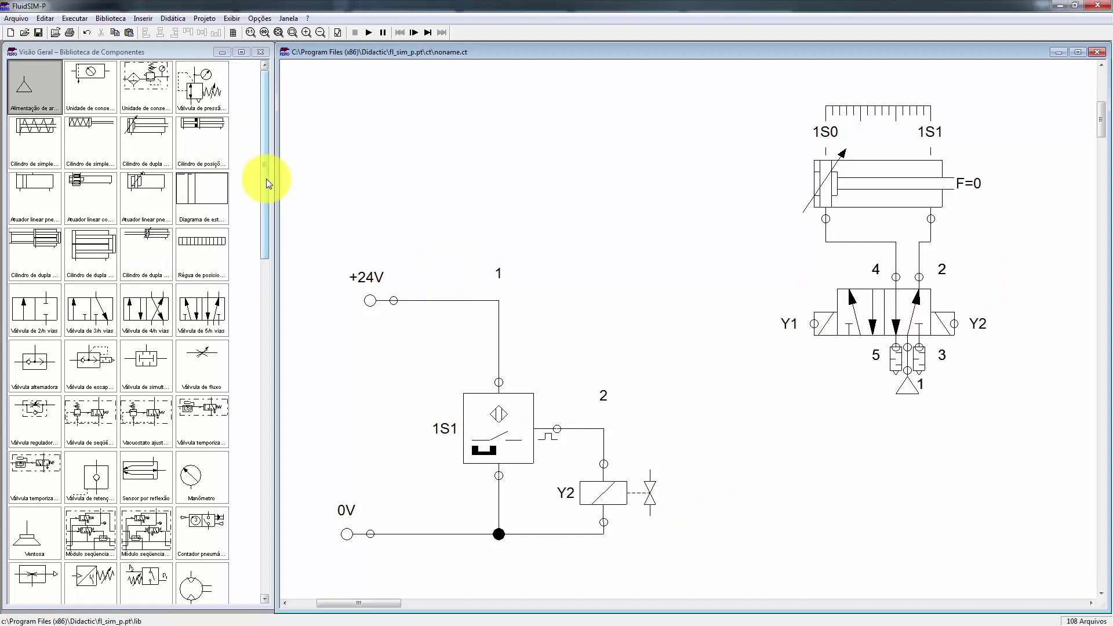
Add a normally open pushbutton and contact, and shift the 1S1/Y2 branch two steps left
left_click_drag(265, 242, 264, 377)
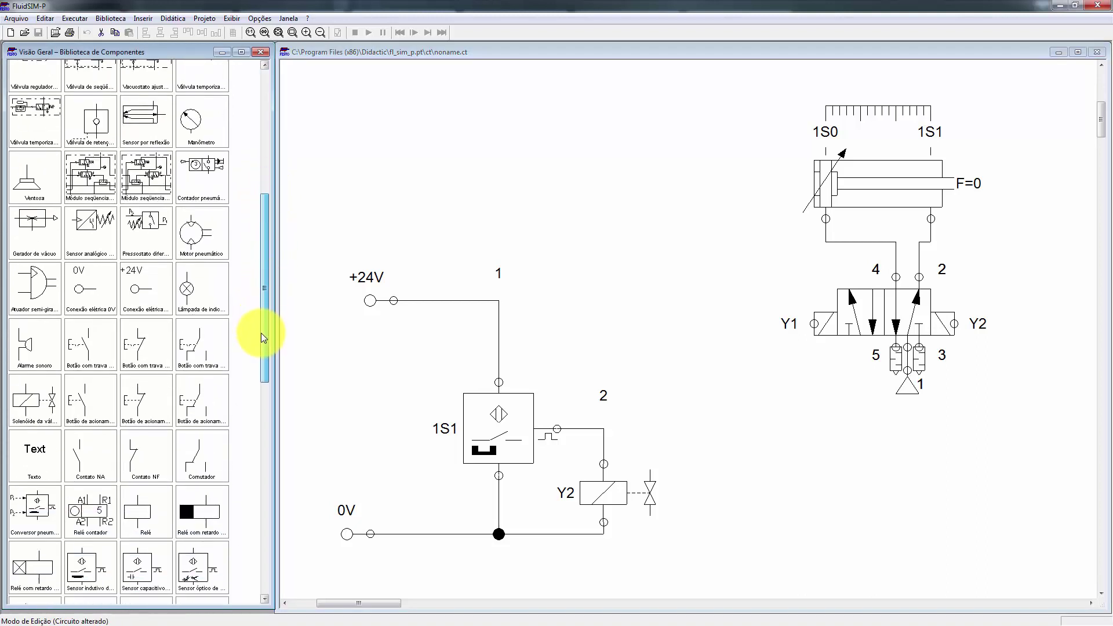
mouse_move(86, 400)
left_mouse_down()
mouse_move(718, 364)
mouse_move(704, 336)
left_mouse_up()
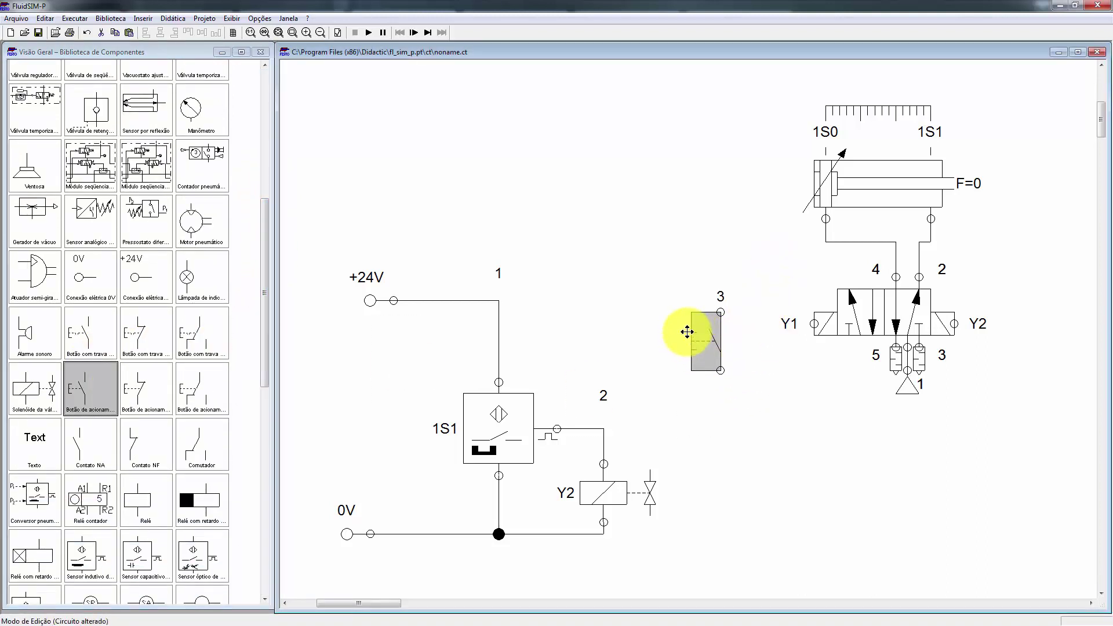
left_click_drag(410, 255, 659, 558)
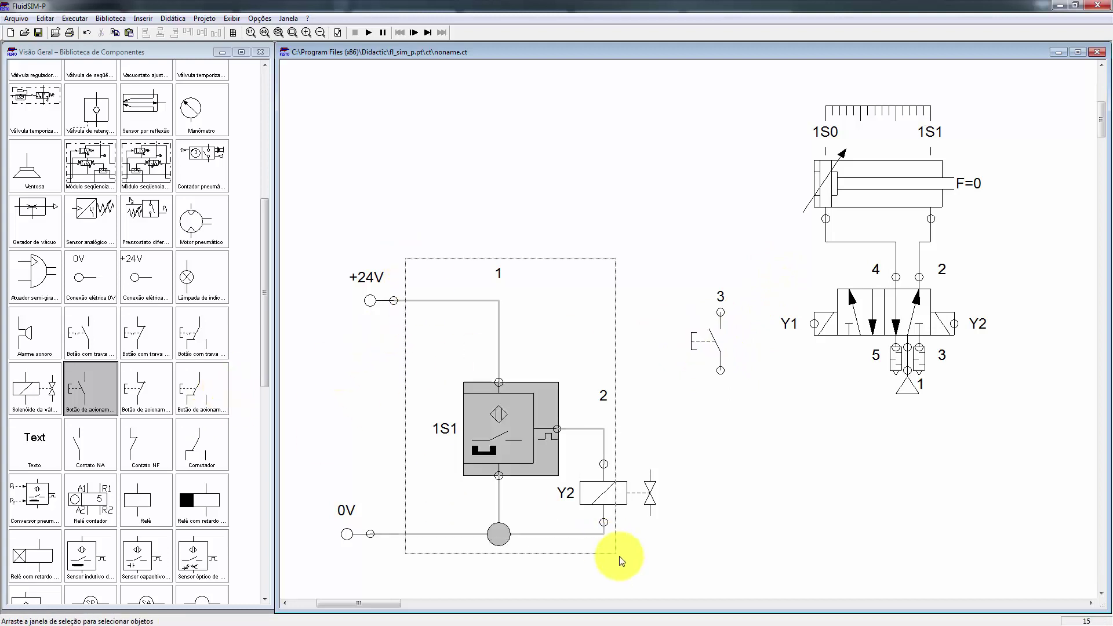
key("Left")
key("Left")
key("Left")
key("Left")
key("Left")
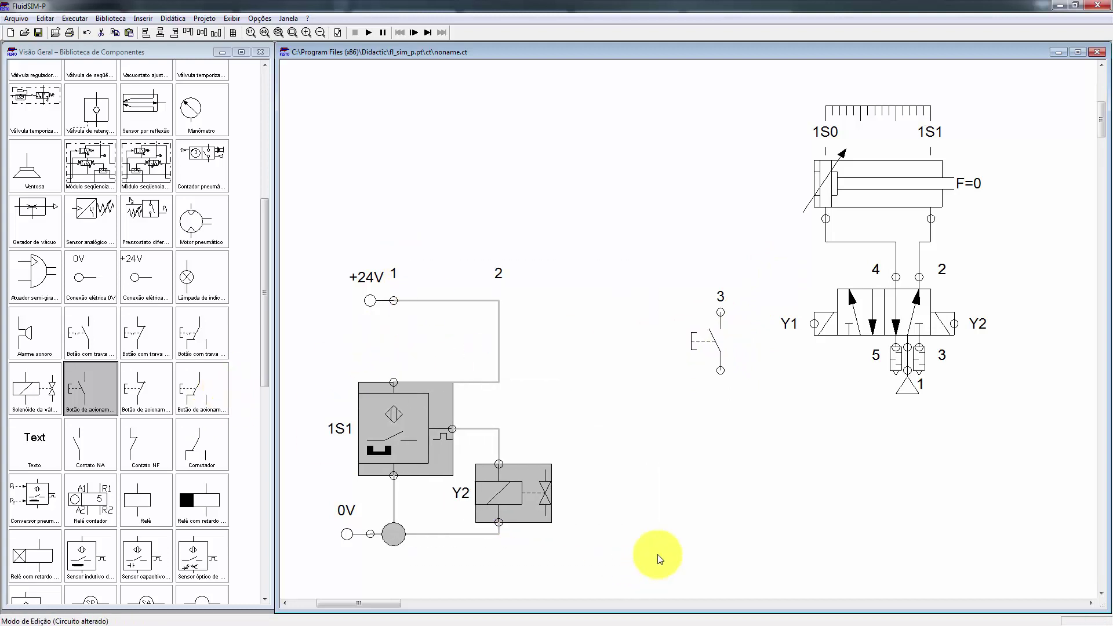
key("Left")
key("Left")
left_click(614, 497)
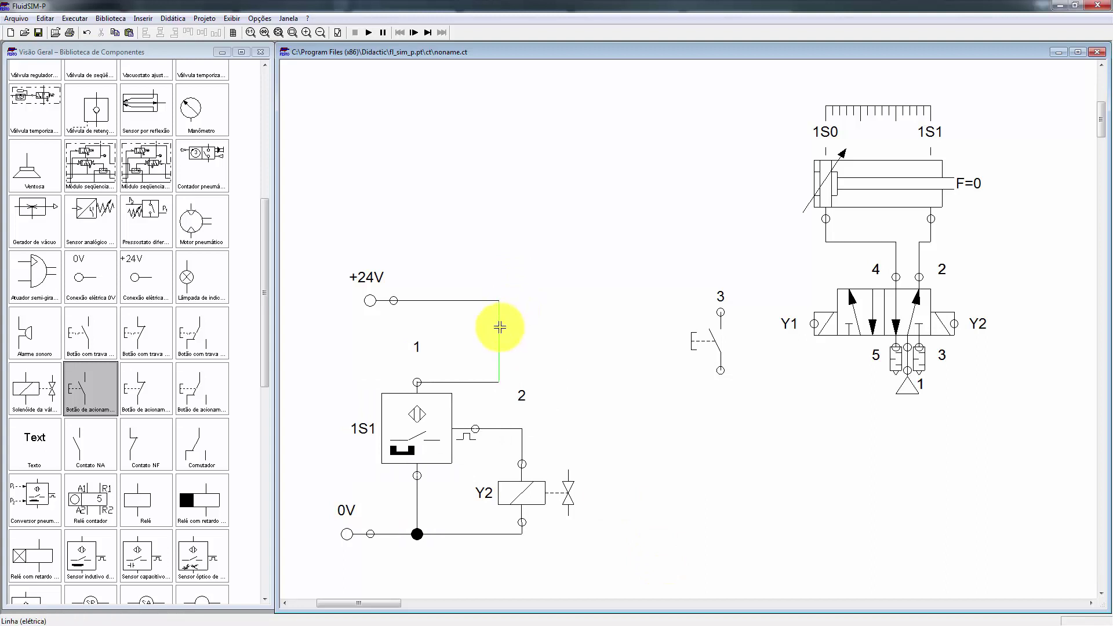
left_click_drag(500, 327, 418, 326)
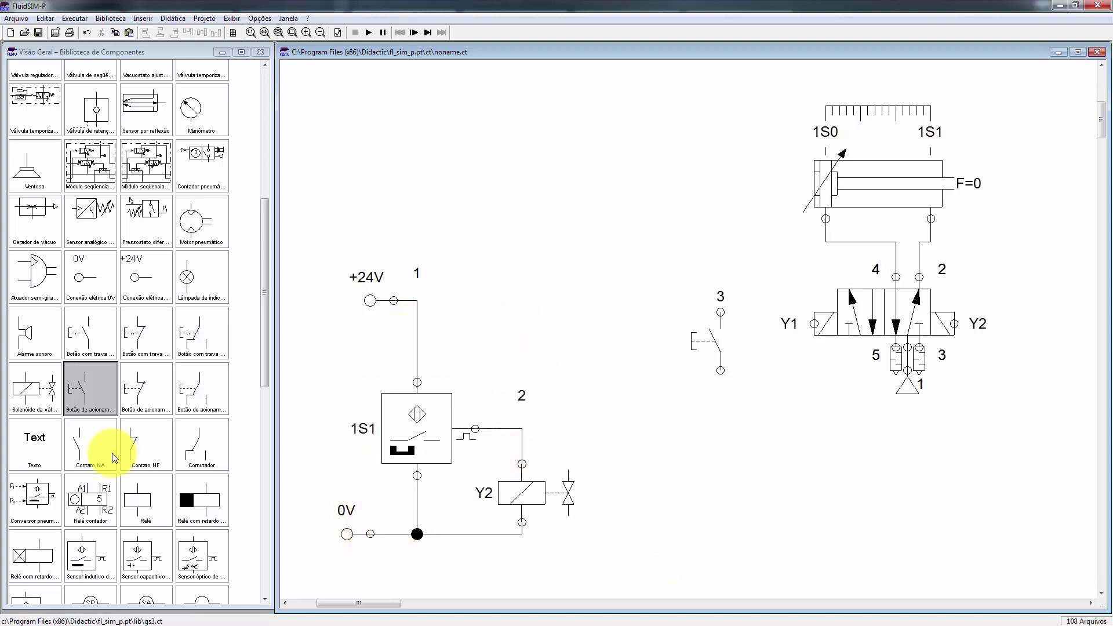
left_click_drag(114, 458, 661, 423)
Wire +24V to pushbutton terminal 3 and place a copy of the Y2 coil below the contact
left_click_drag(704, 327, 657, 327)
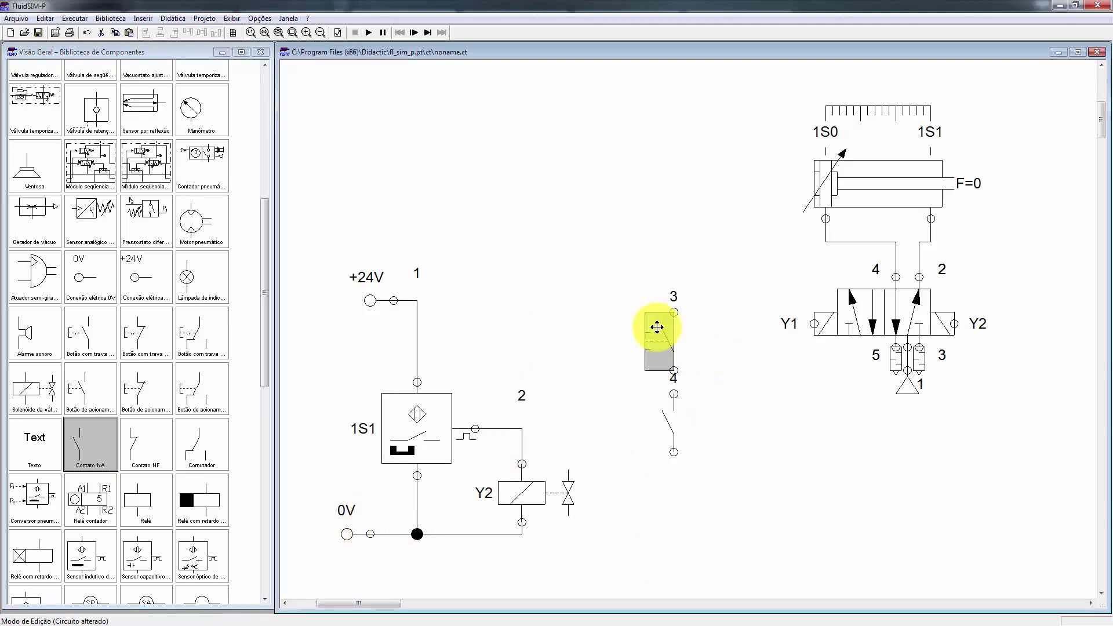
left_click(674, 301)
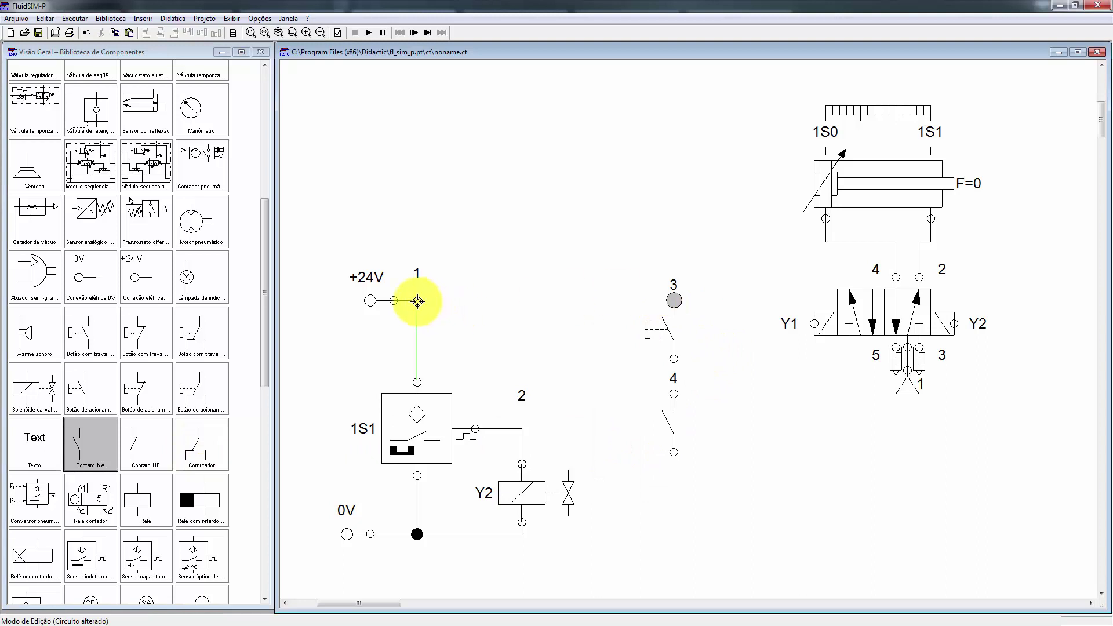
left_click_drag(417, 301, 674, 300)
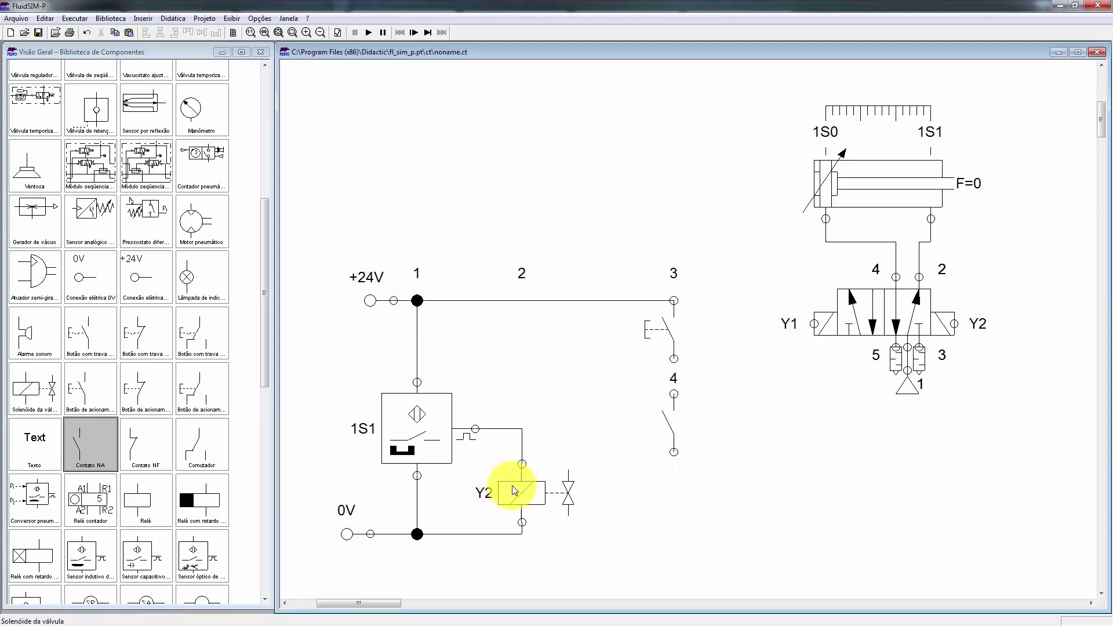
mouse_move(520, 482)
left_mouse_down("ctrl")
mouse_move(749, 377)
mouse_move(672, 505)
left_mouse_up("ctrl")
left_click(671, 422)
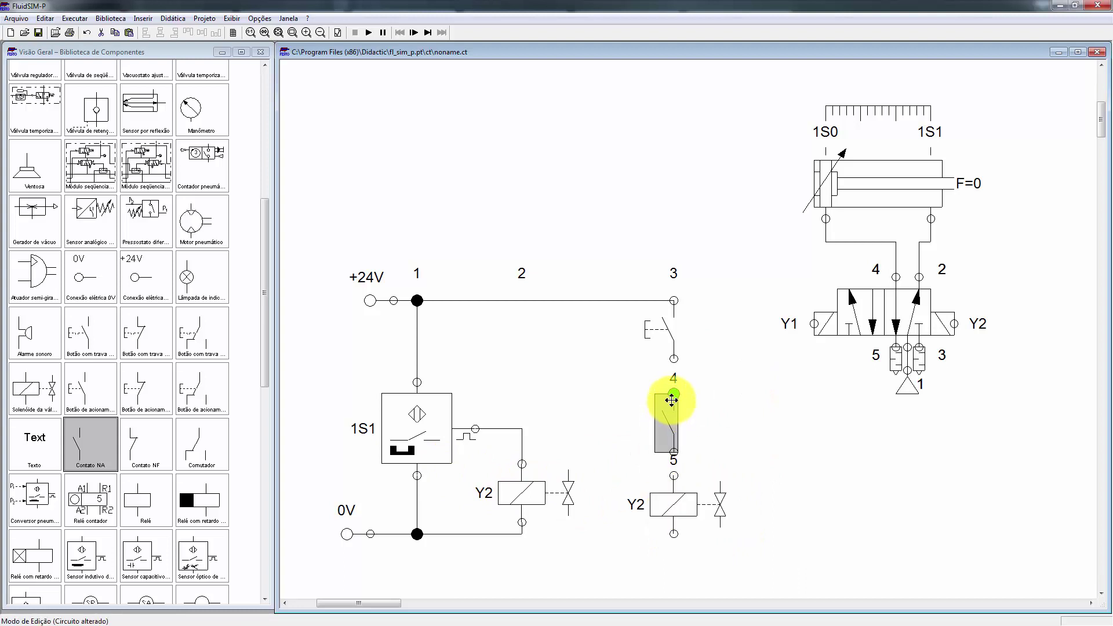
Align the contact and new Y2 coil, and wire both Y2 coils to the 0V line
left_click_drag(671, 422, 674, 377)
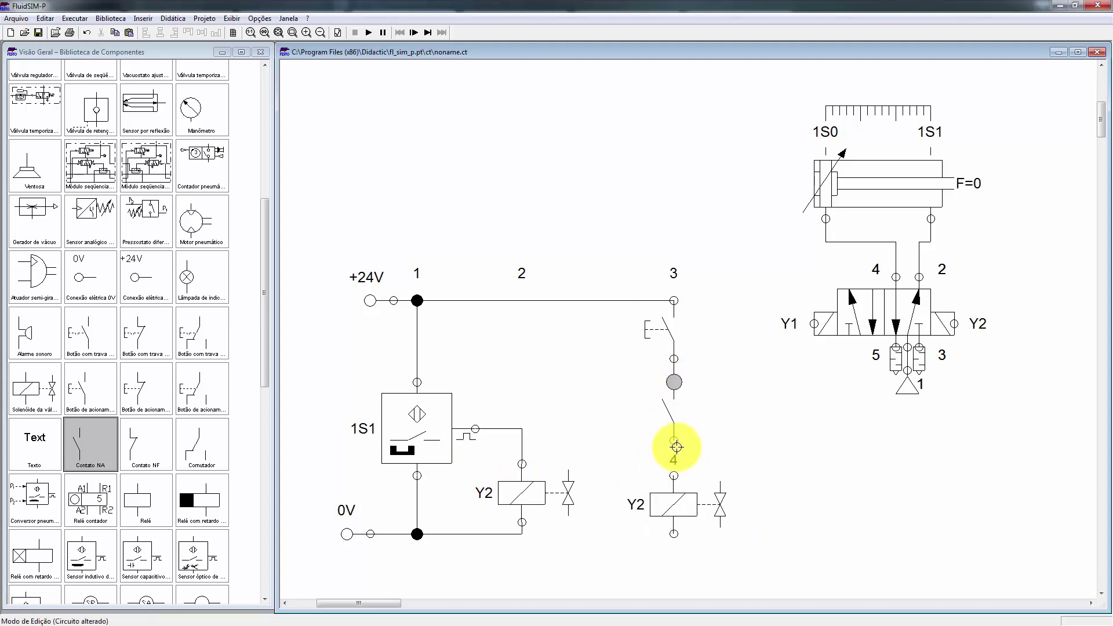
left_click_drag(675, 499, 675, 488)
left_click(708, 571)
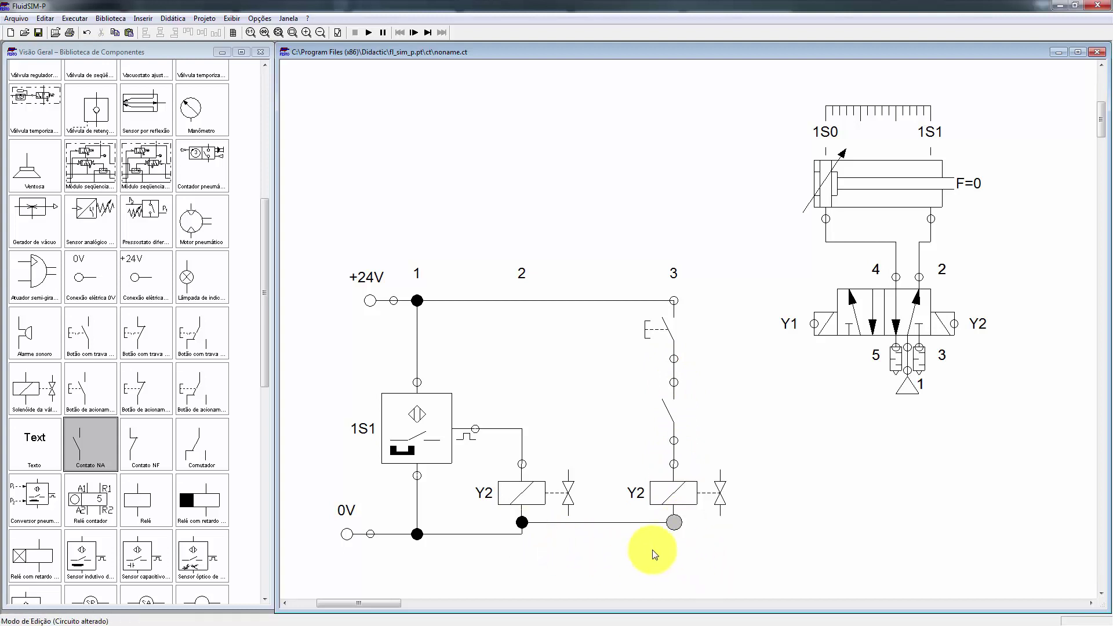
left_click_drag(674, 522, 522, 522)
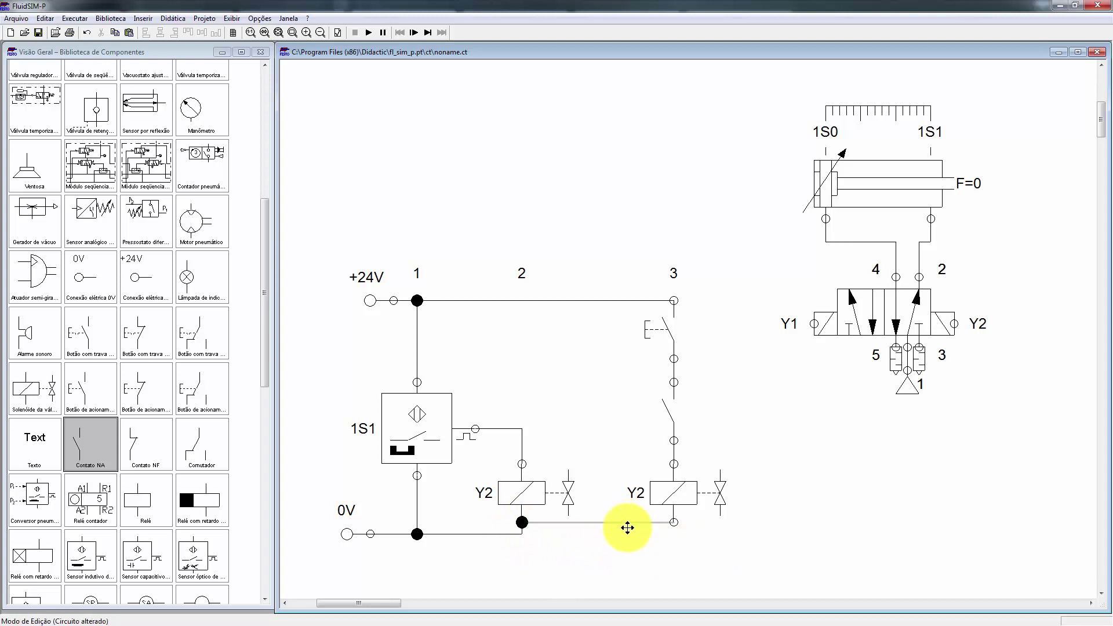
left_click_drag(522, 499, 534, 475)
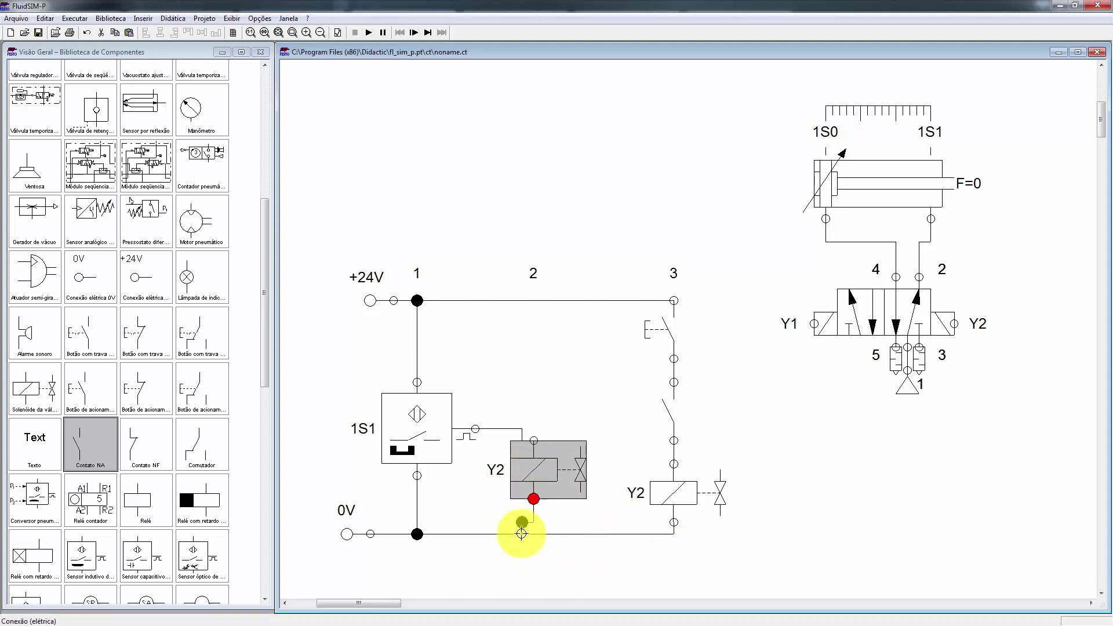
left_click_drag(521, 533, 522, 531)
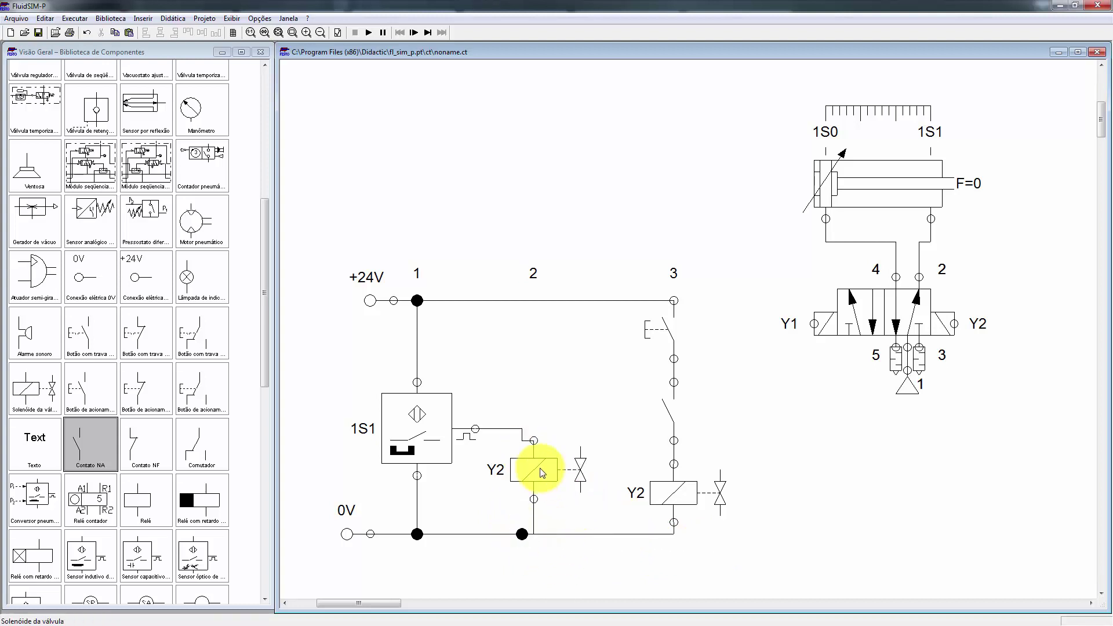
key("ctrl+z")
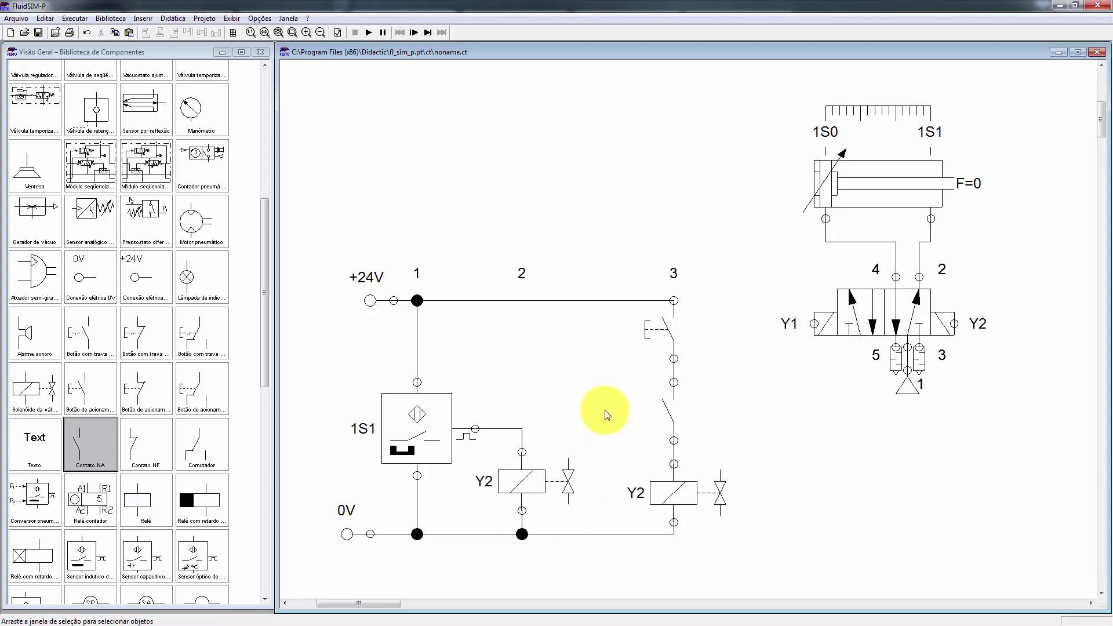
left_click(664, 492)
left_click(721, 423)
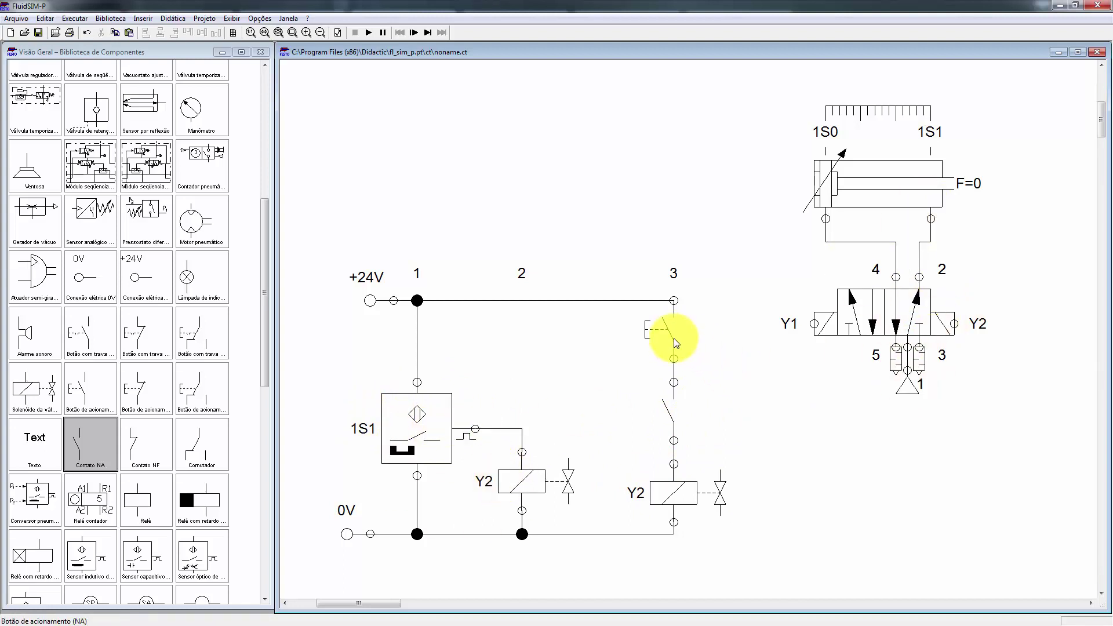
Make the lower normally open contact a reed-type contact labelled 1S0
left_click(675, 416)
double_click(674, 417)
type("1S0")
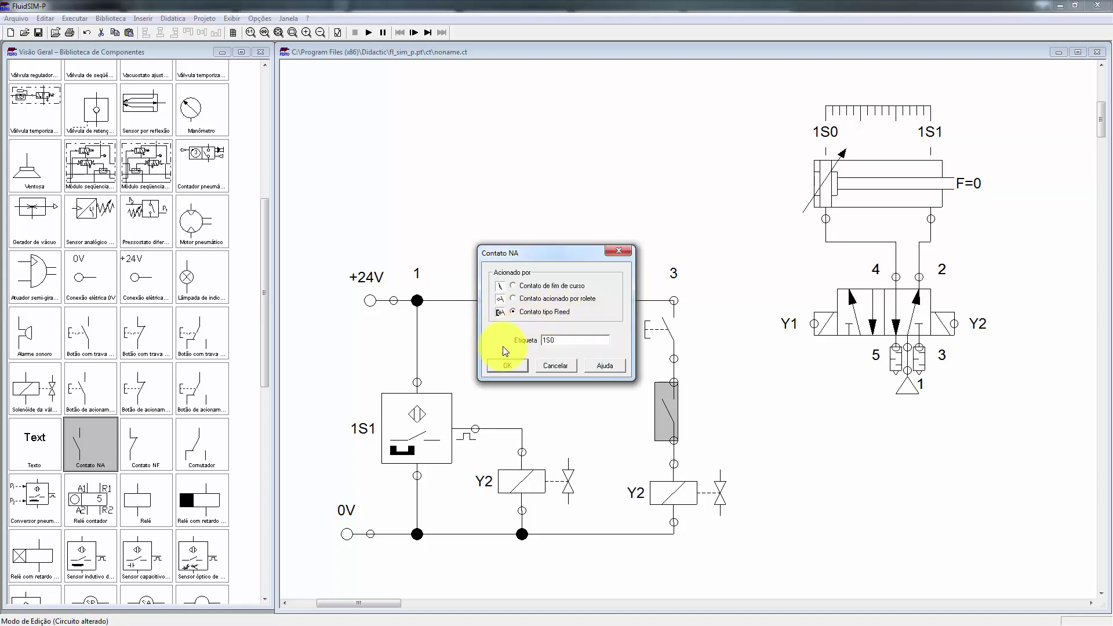
left_click(508, 365)
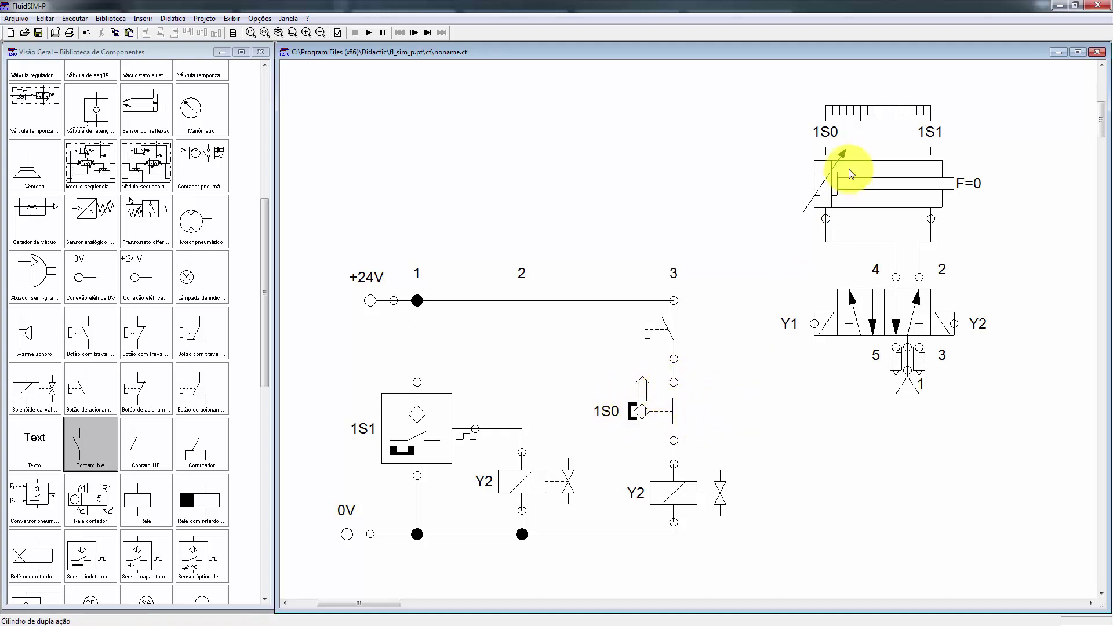
Clear the duplicate-label error by relabelling the second Y2 solenoid under 1S0 as Y1
left_click(368, 33)
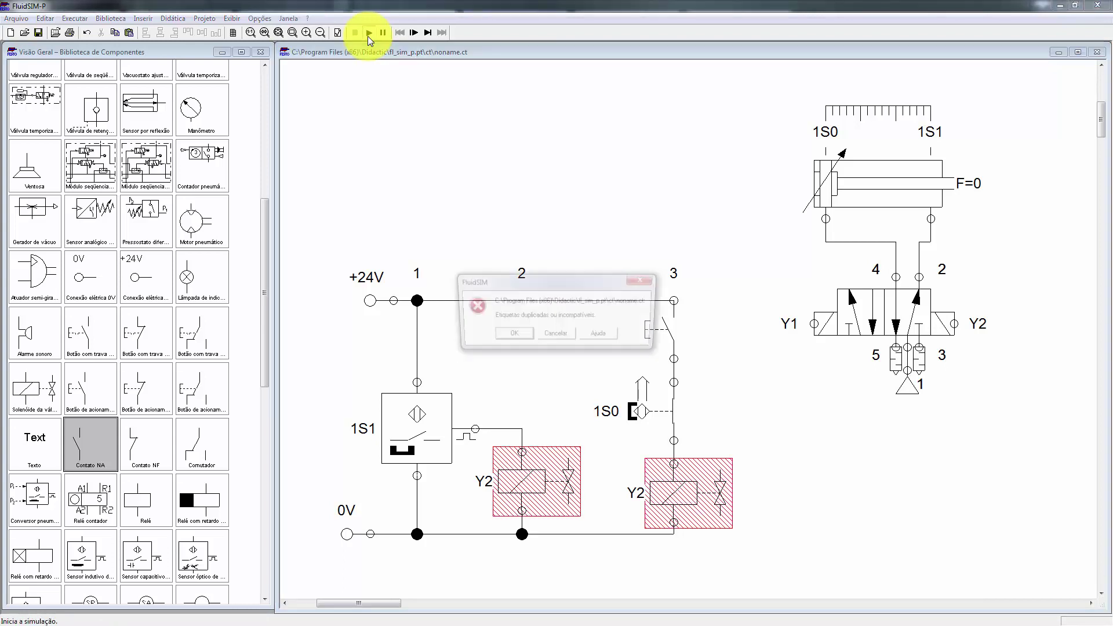
left_click(558, 336)
double_click(652, 467)
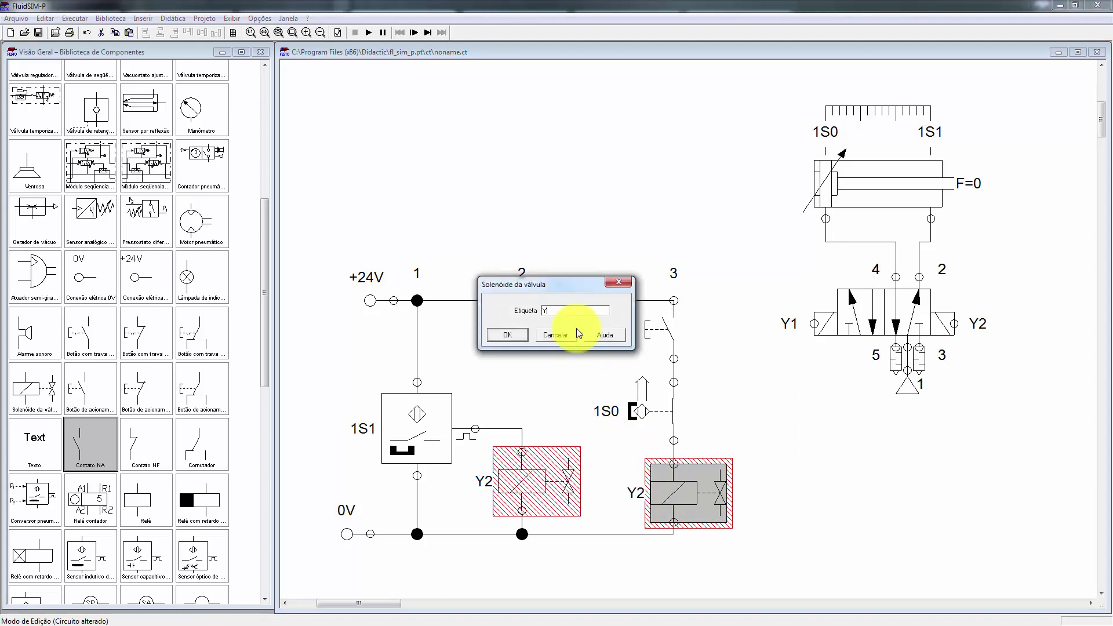
type("1")
key("Return")
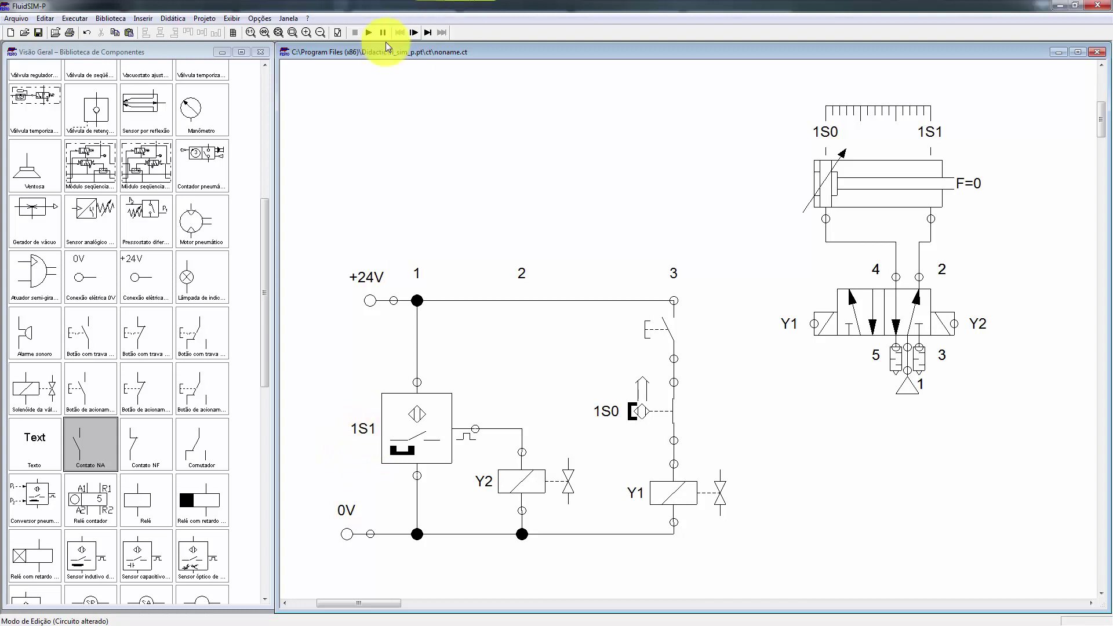
Test-run the circuit with the column 3 pushbutton, then move the cylinder higher
left_click(368, 33)
left_click(655, 328)
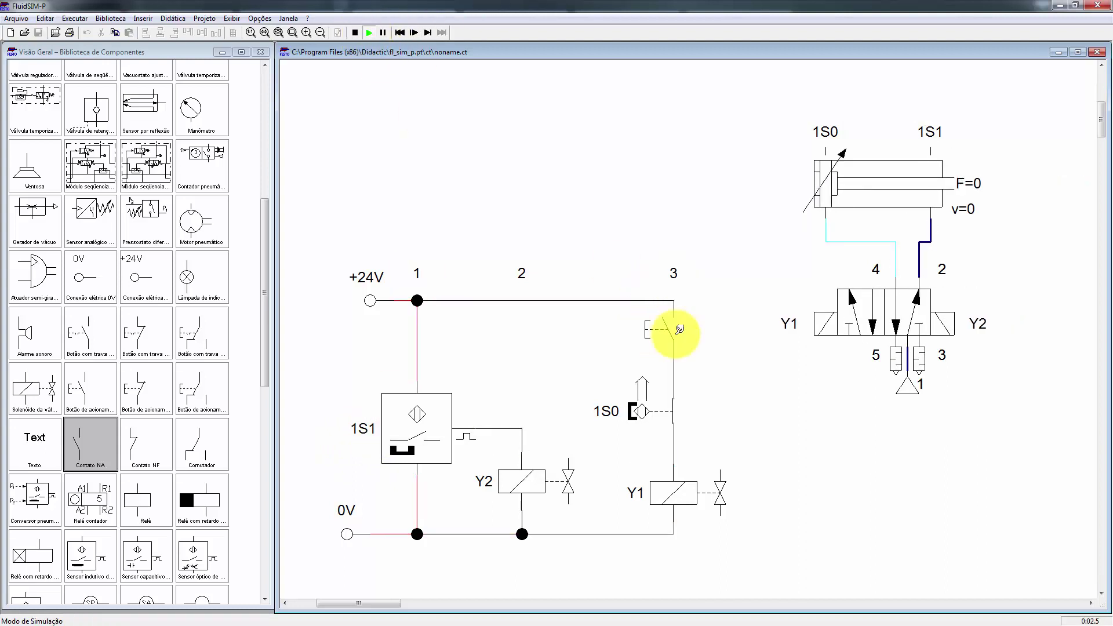
left_click(355, 34)
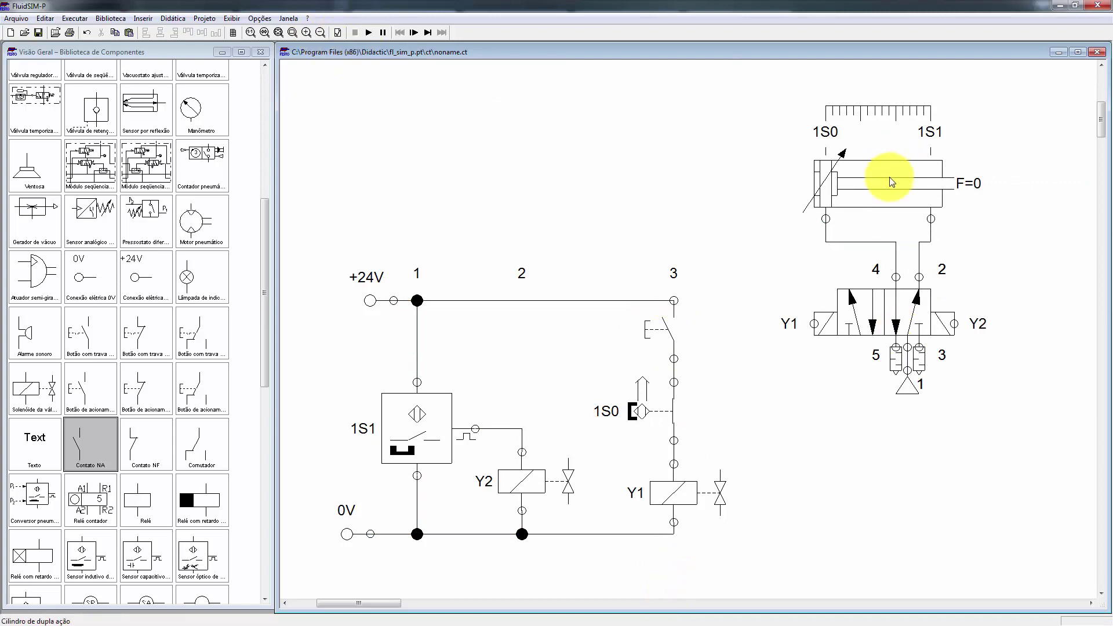
left_click_drag(891, 182, 887, 135)
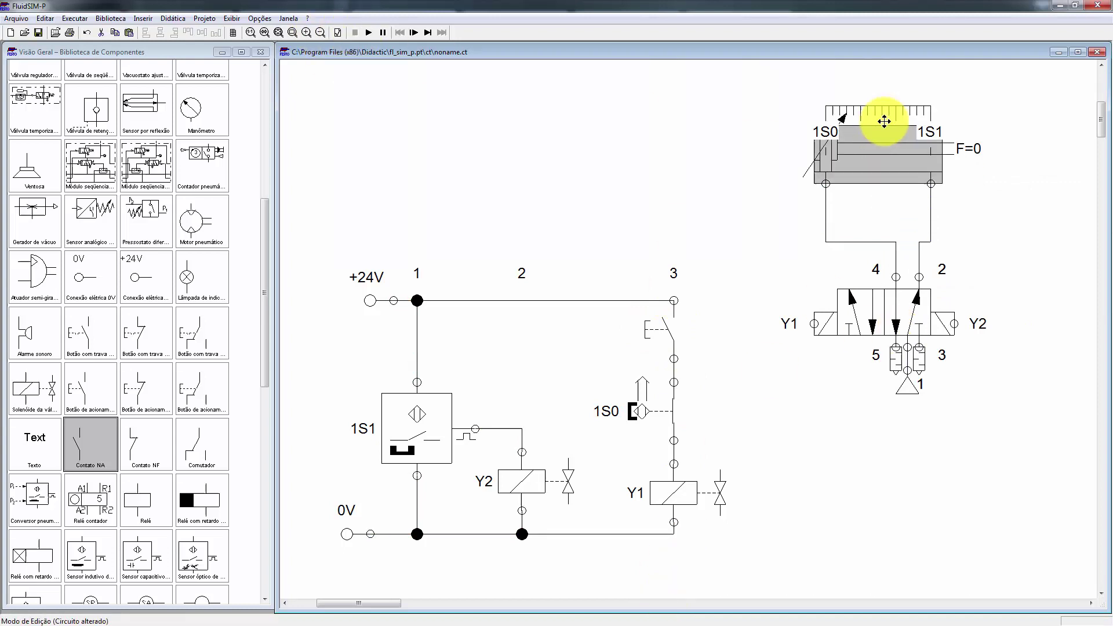
Replace the cylinder-to-port-4 line with a one-way flow control valve standing vertically
left_click(853, 241)
key("Delete")
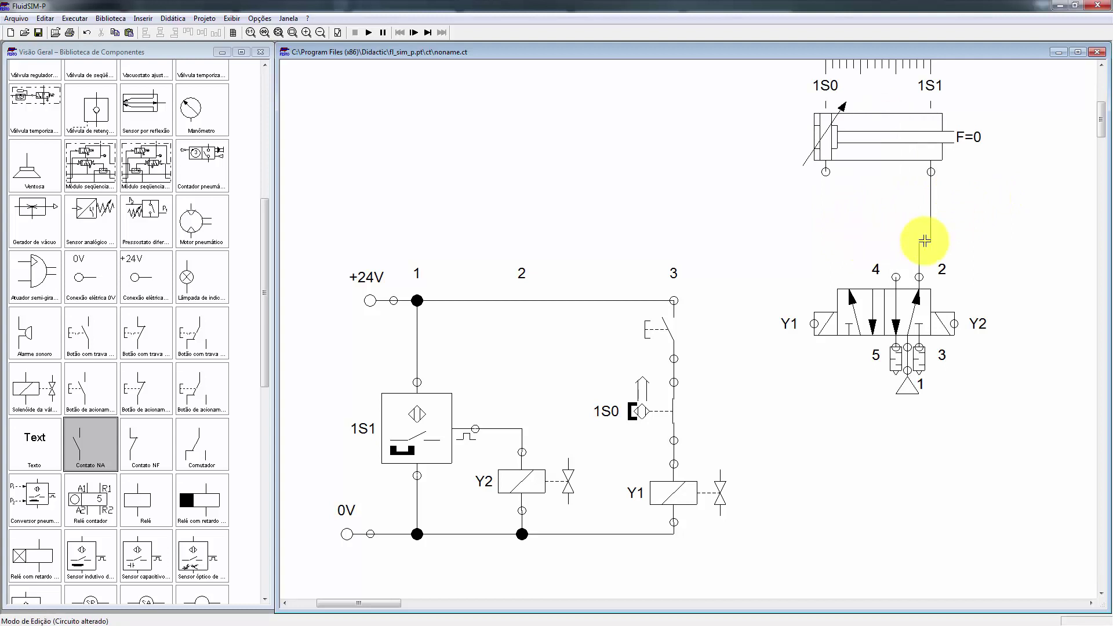
left_click(81, 361)
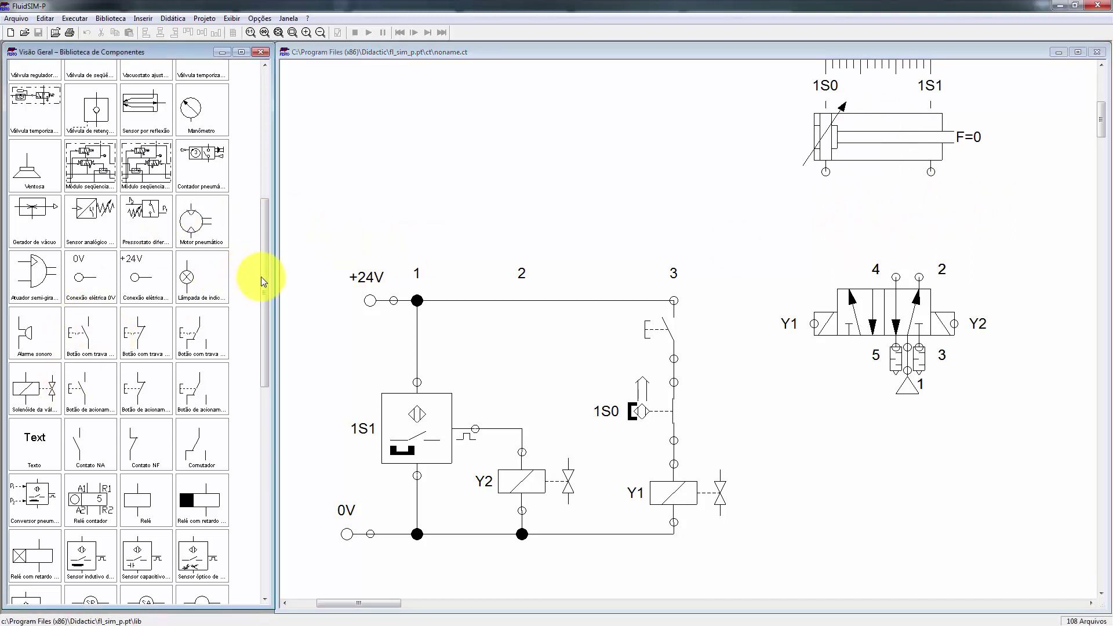
left_click_drag(262, 279, 268, 196)
mouse_move(34, 285)
left_mouse_down()
mouse_move(813, 203)
mouse_move(790, 227)
left_mouse_up()
right_click(790, 227)
mouse_move(818, 328)
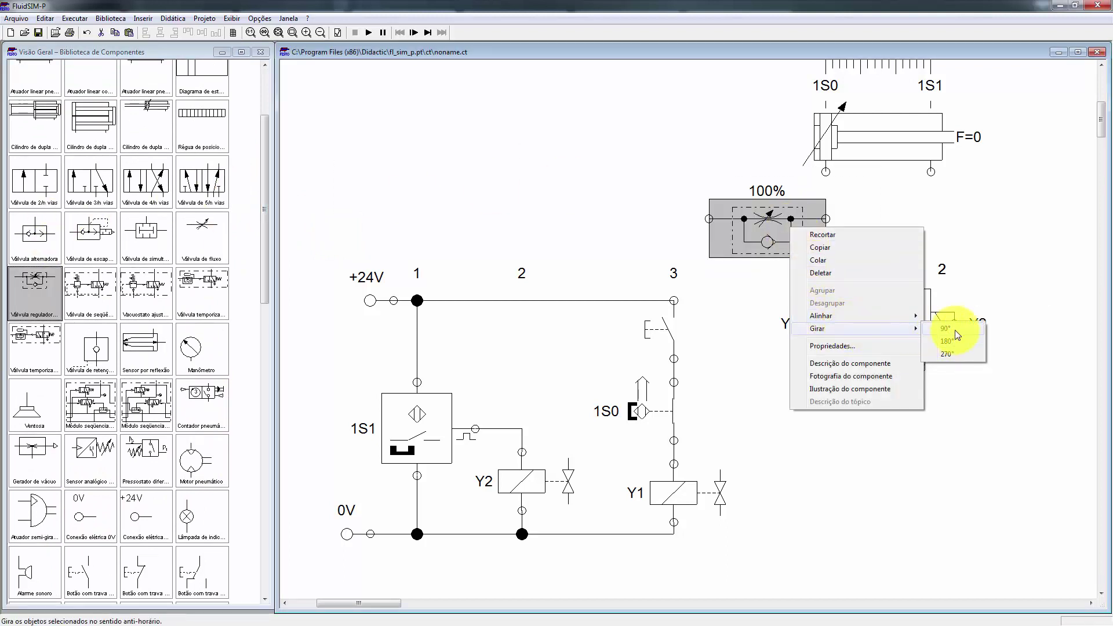
left_click(958, 341)
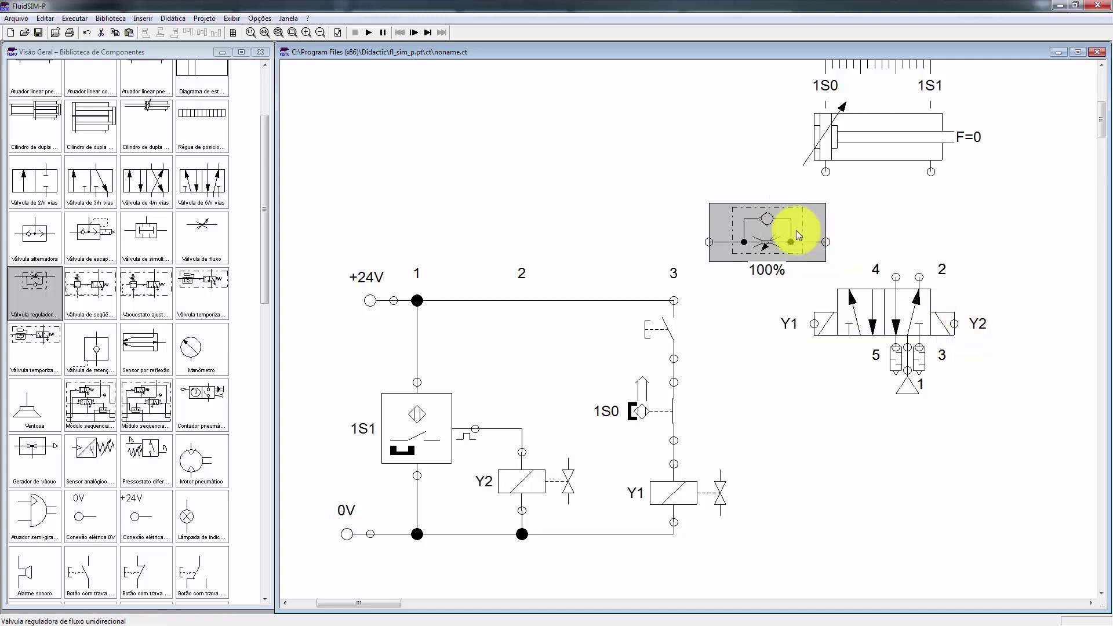
right_click(780, 234)
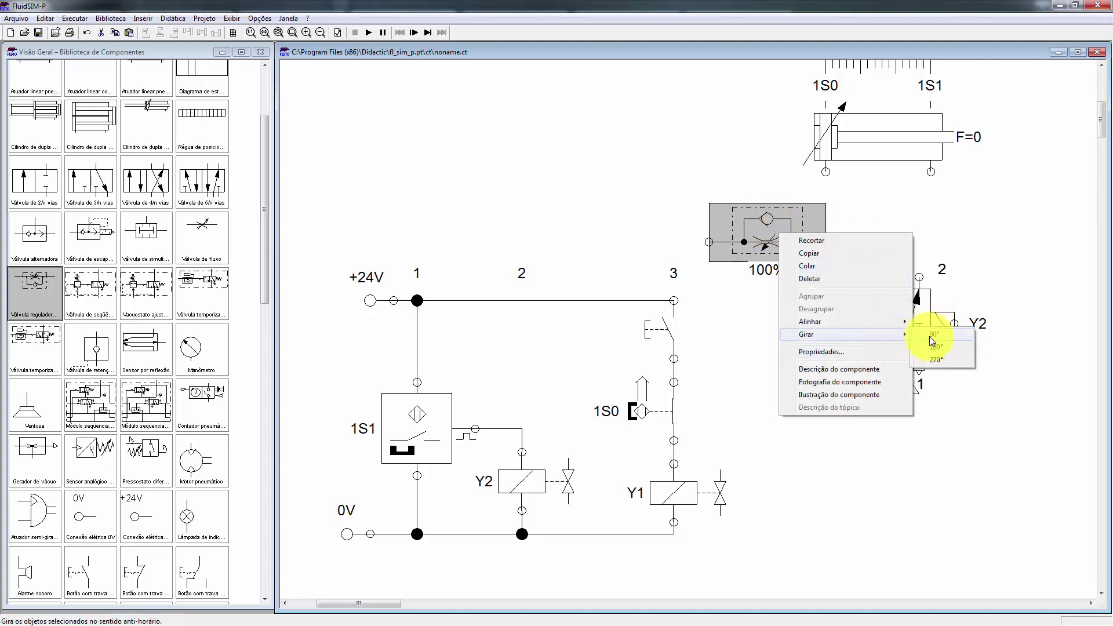
left_click(958, 328)
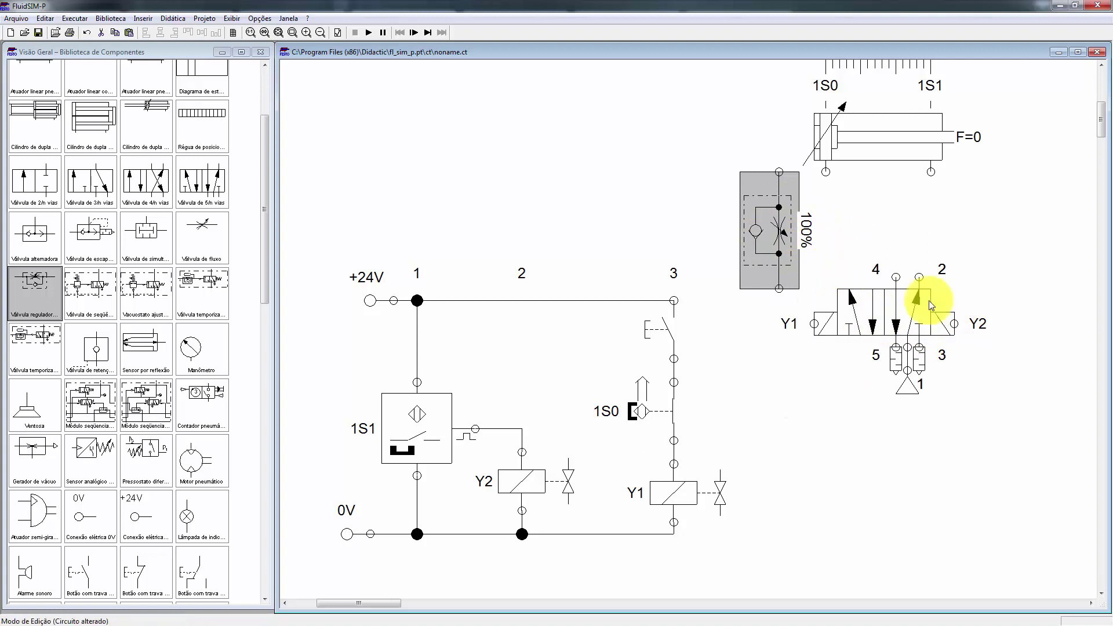
Lower the 5/2 valve and connect the flow valve to the cylinder's left port
left_click(887, 277)
left_click_drag(789, 304, 800, 398)
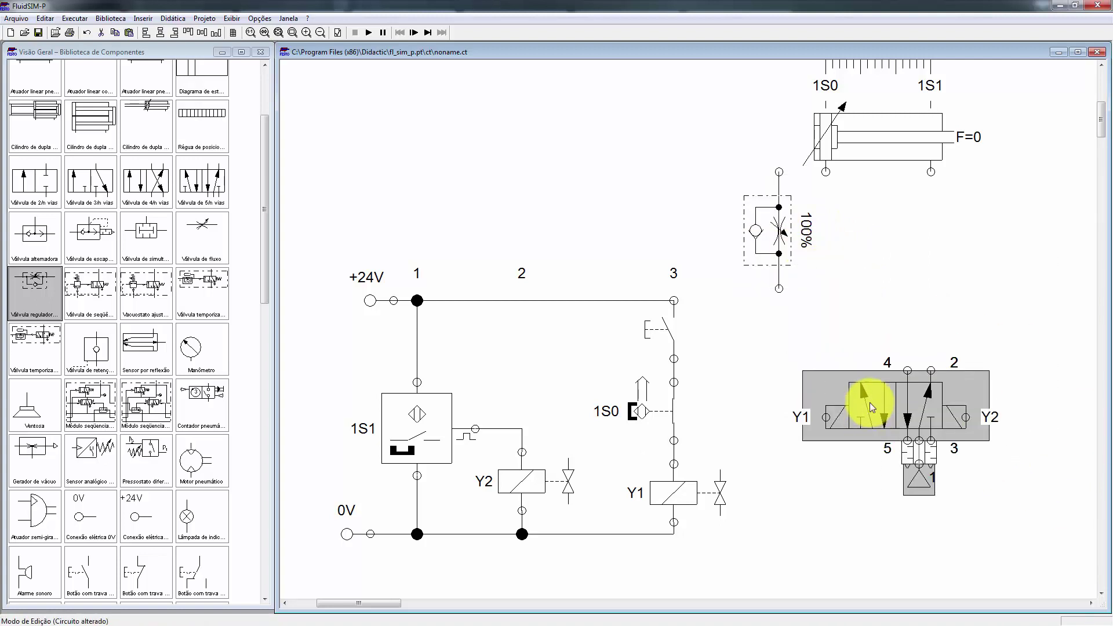
left_click_drag(758, 241, 806, 270)
left_click(858, 219)
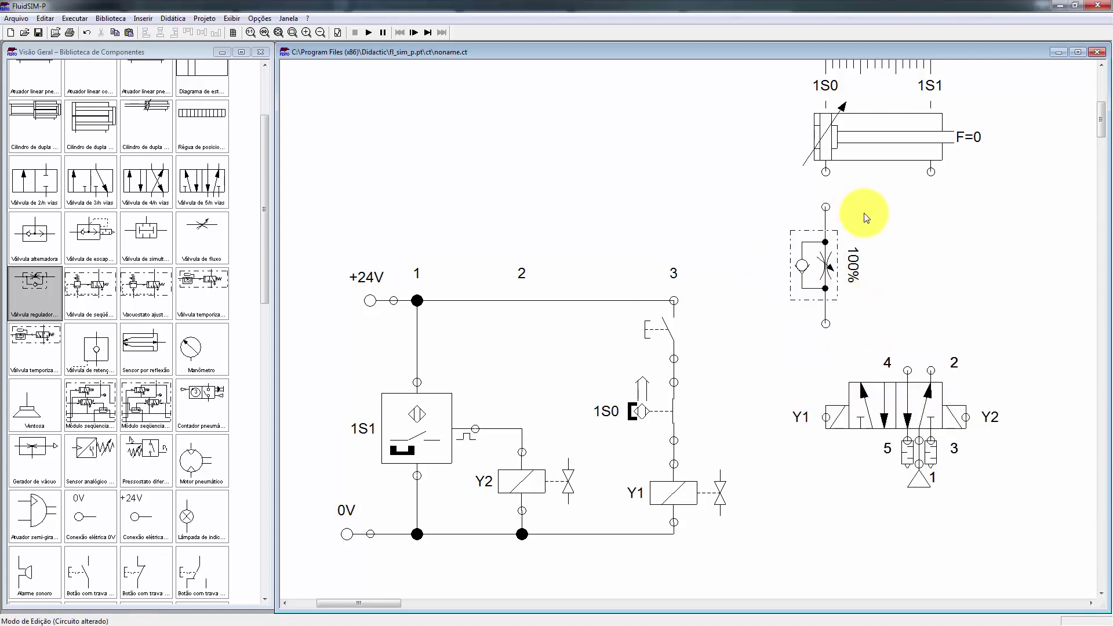
left_click_drag(826, 207, 824, 176)
Add a copied flow valve at the cylinder's right port and wire the left one to port 4
left_click(833, 256)
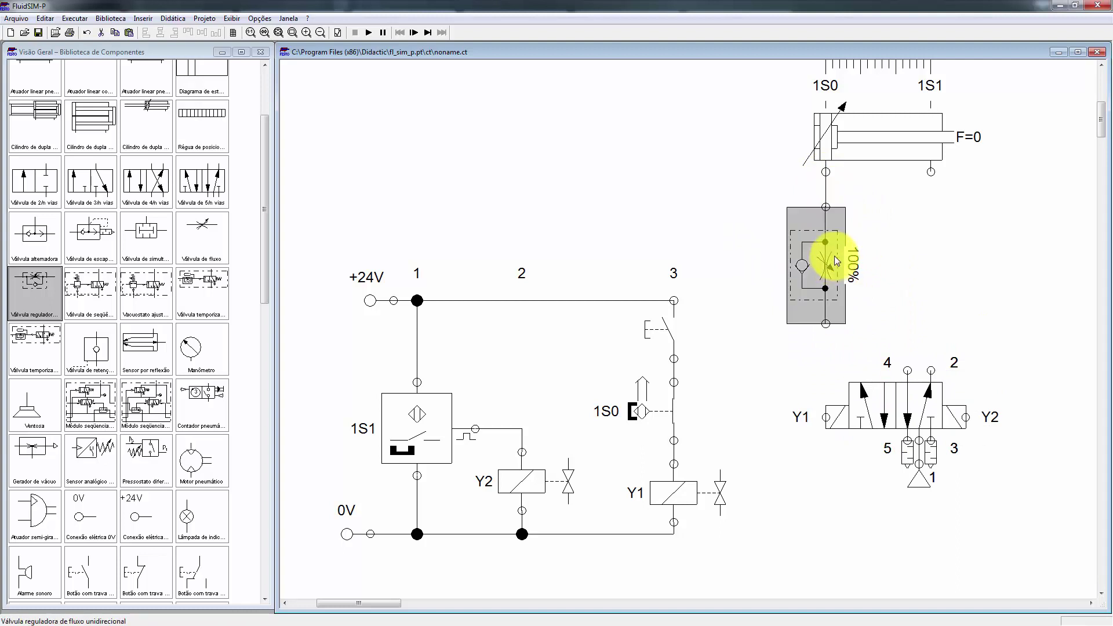
key("ctrl+c")
key("ctrl+v")
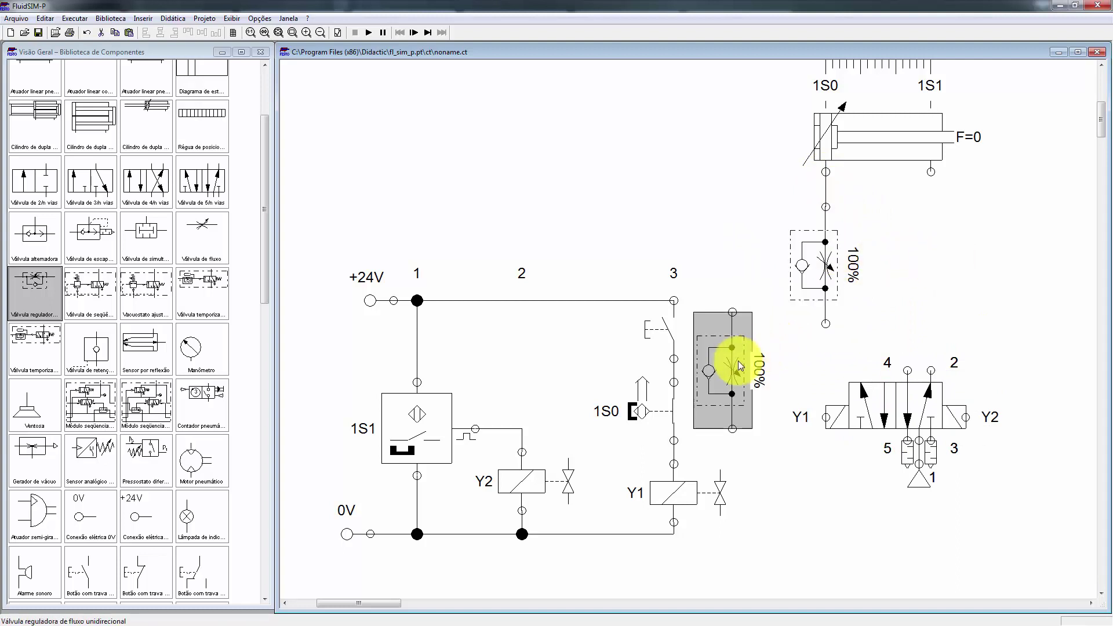
mouse_move(728, 360)
left_mouse_down()
mouse_move(938, 235)
mouse_move(930, 174)
left_mouse_up()
left_click(980, 200)
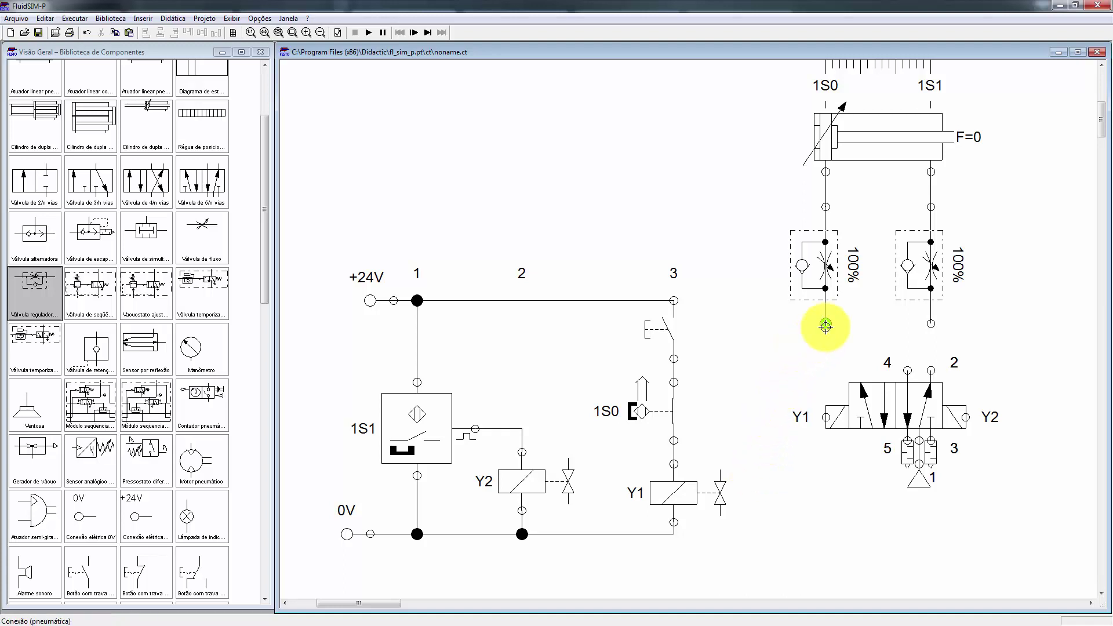
left_click_drag(826, 324, 907, 370)
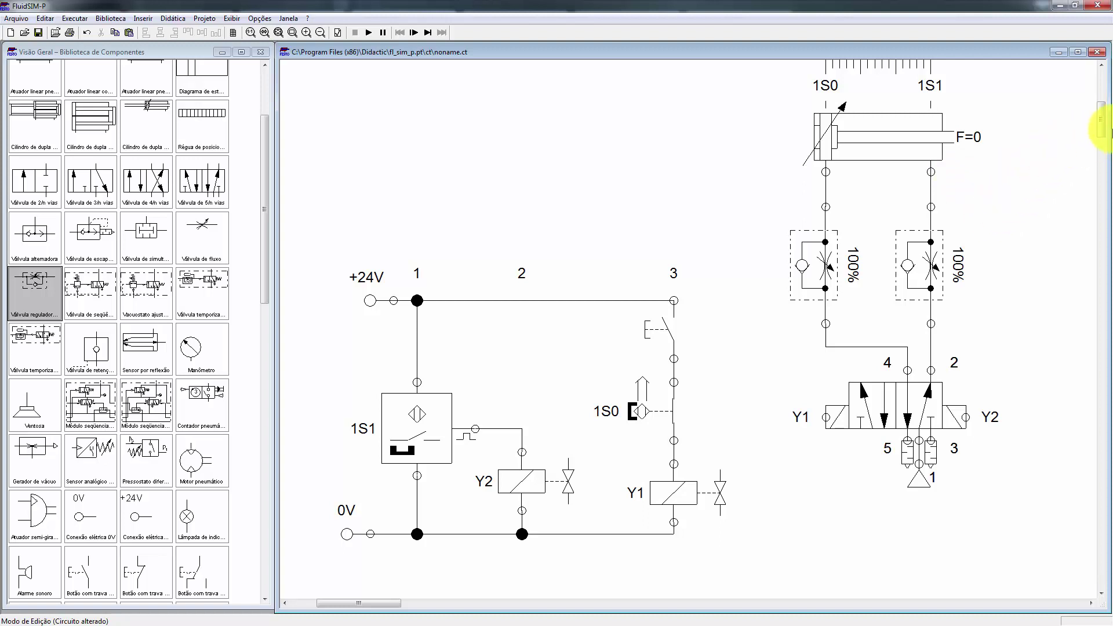
Set the left flow control valve to 50% opening and the right one to 45%
scroll(1104, 127, "up", 1)
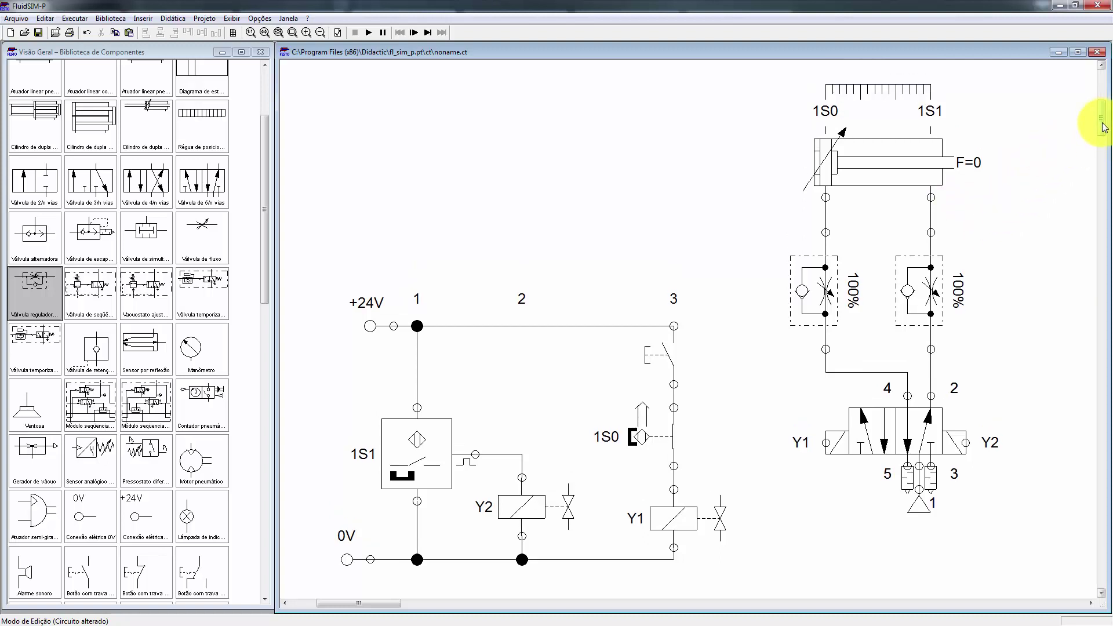
double_click(835, 291)
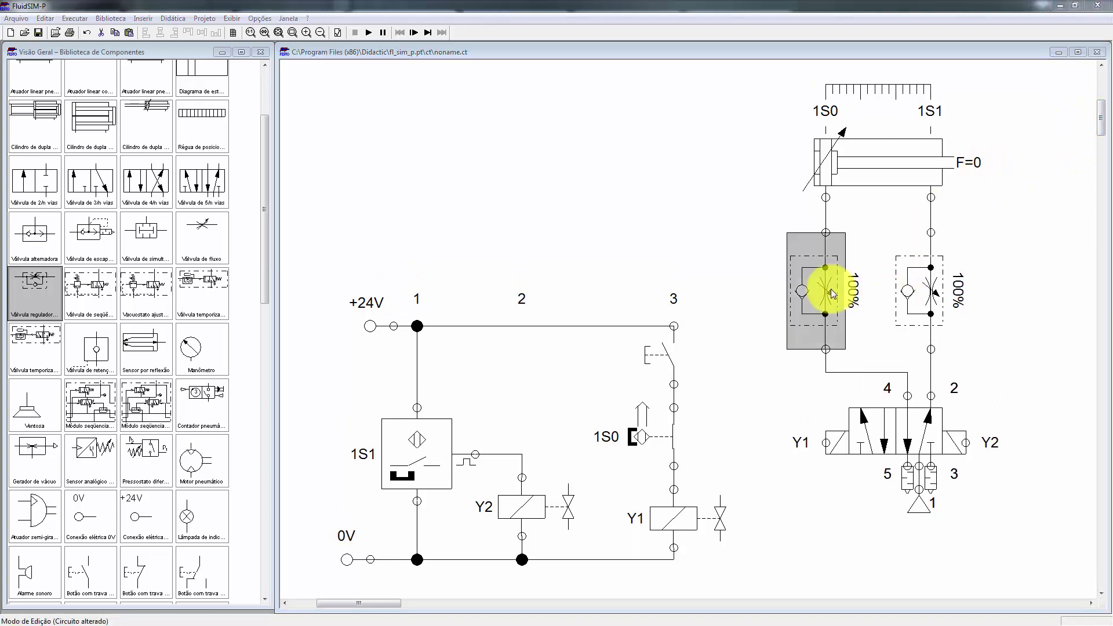
left_click(540, 312)
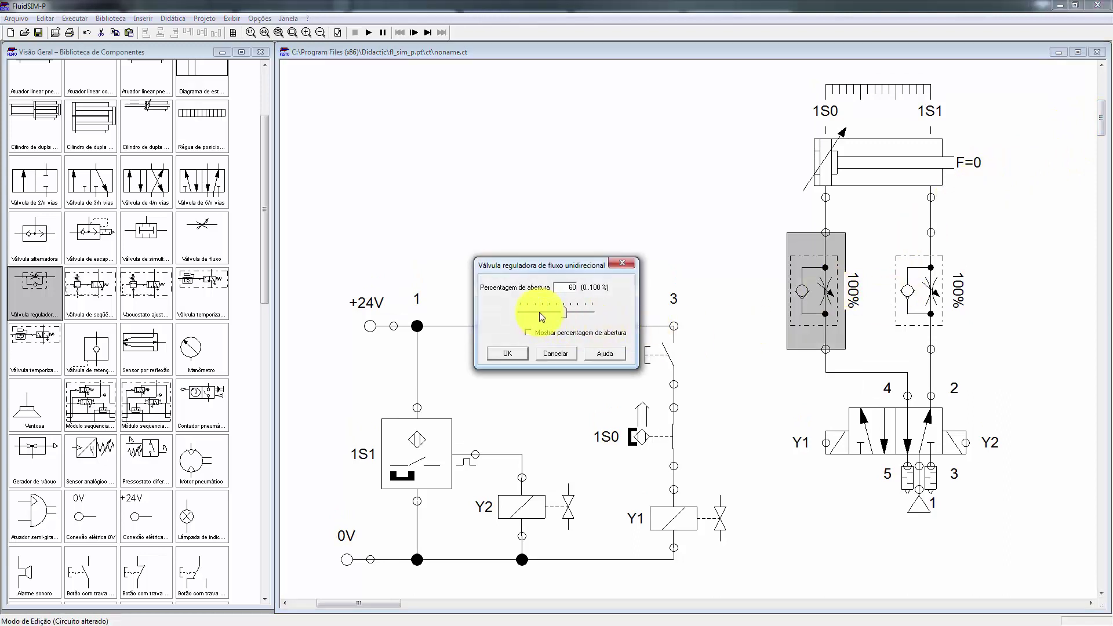
left_click(507, 353)
double_click(923, 287)
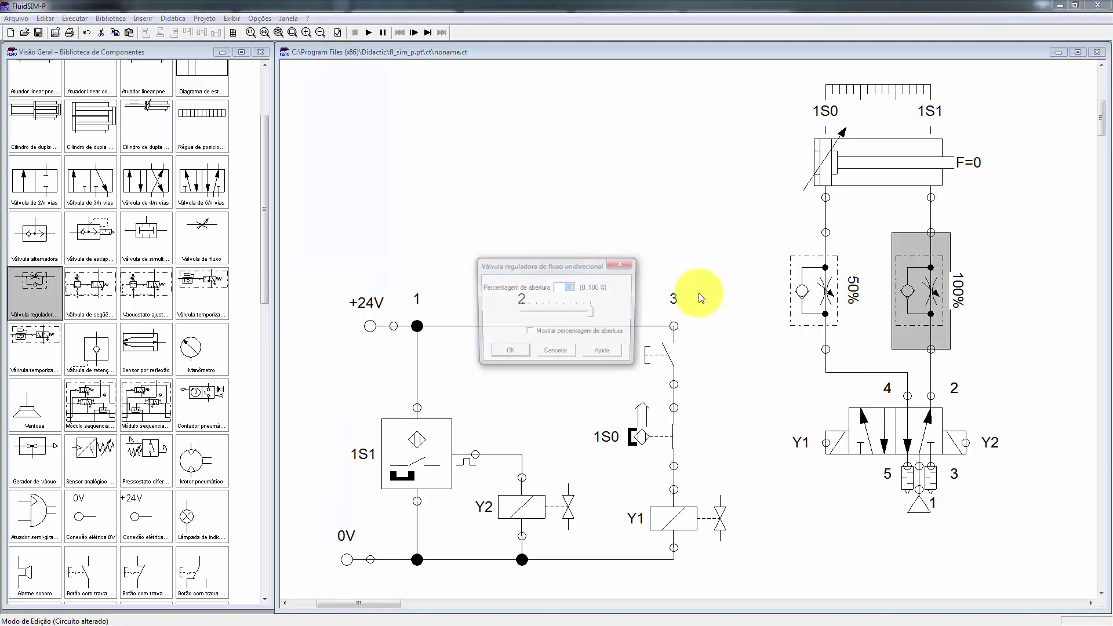
left_click(525, 346)
Start the simulation and press the column 3 pushbutton twice to cycle the cylinder
left_click(368, 33)
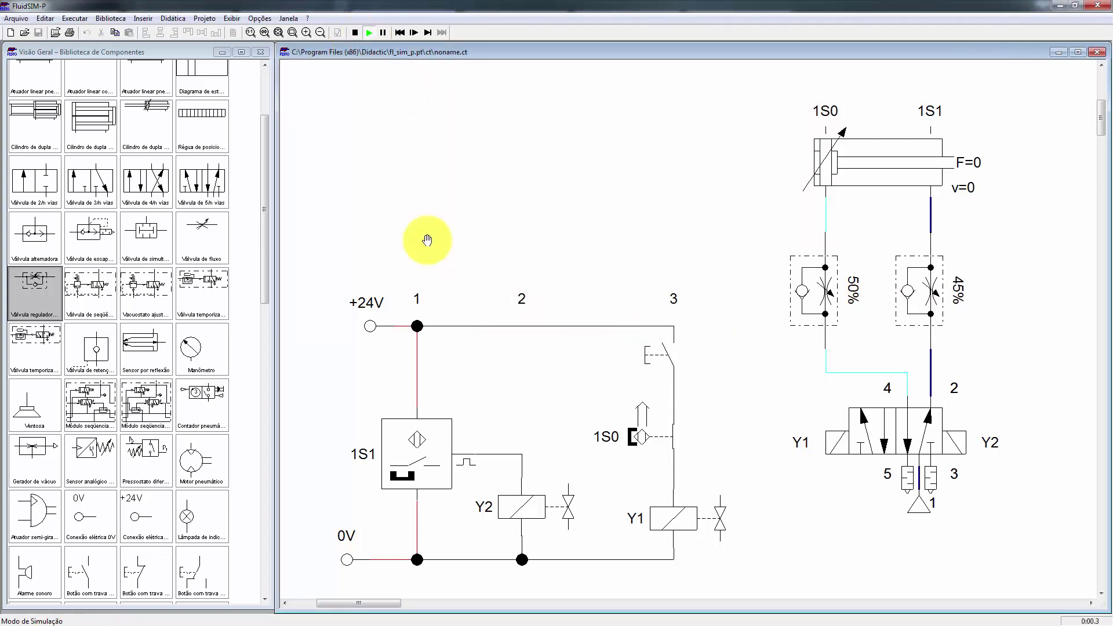
left_click(660, 345)
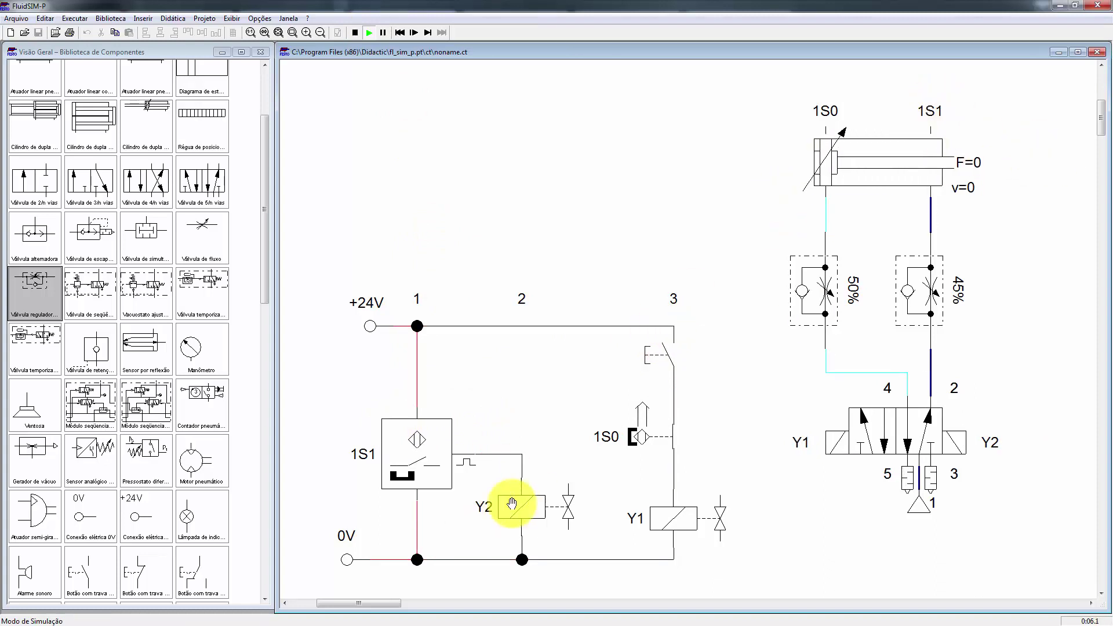
left_click(657, 355)
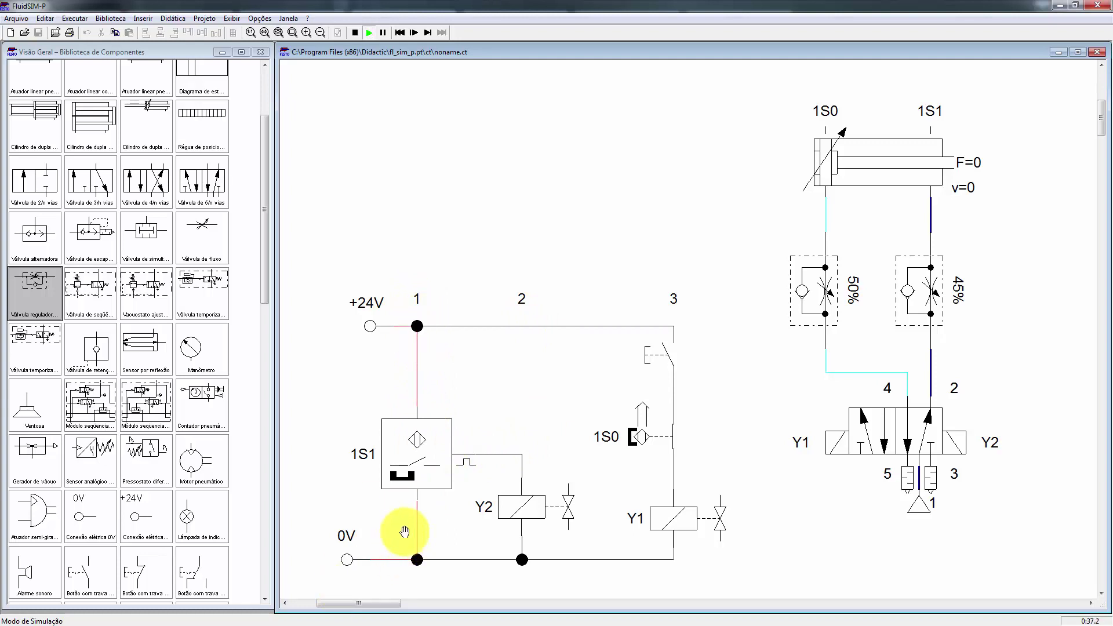
left_click(415, 481)
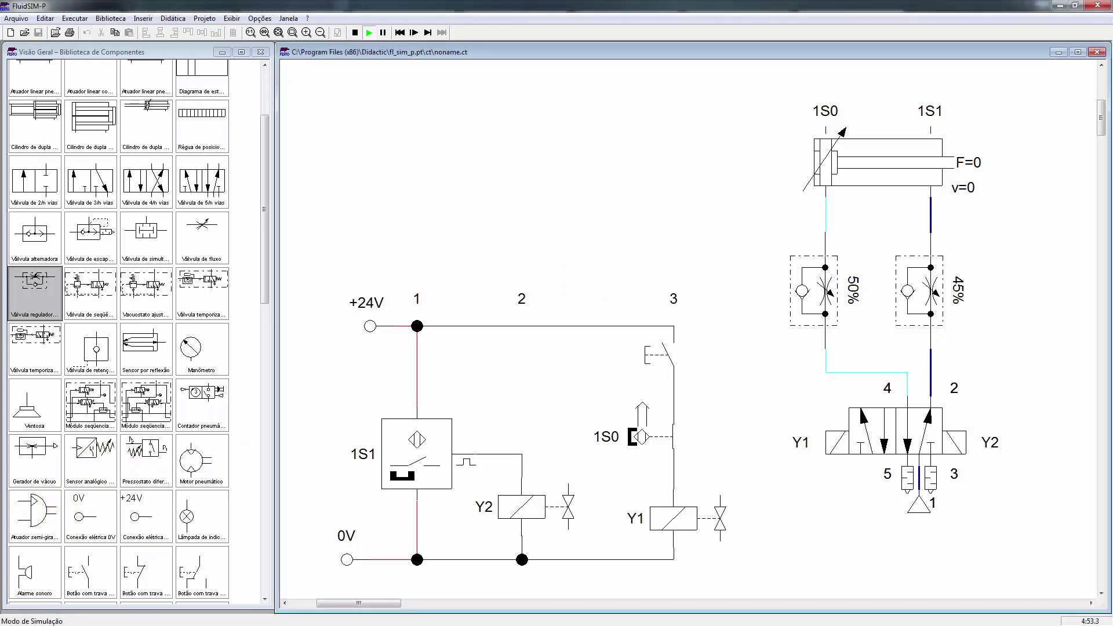
Switch to the Festo SMT-8M-A datasheet in Chrome and scroll to the page 7 wiring diagrams
key("alt+Tab")
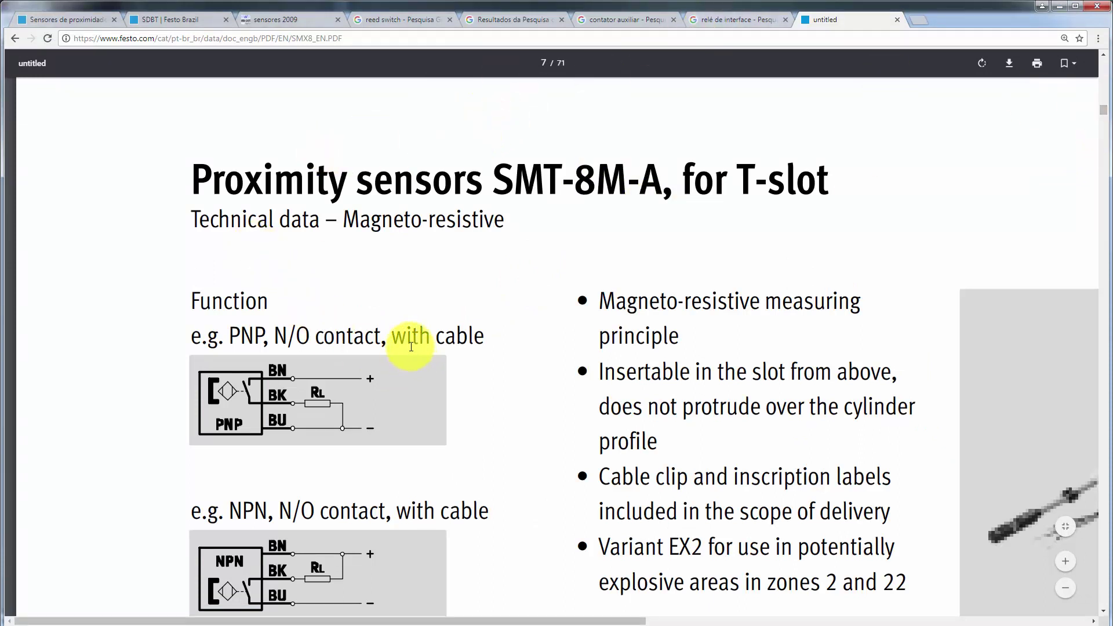
scroll(406, 345, "down", 1)
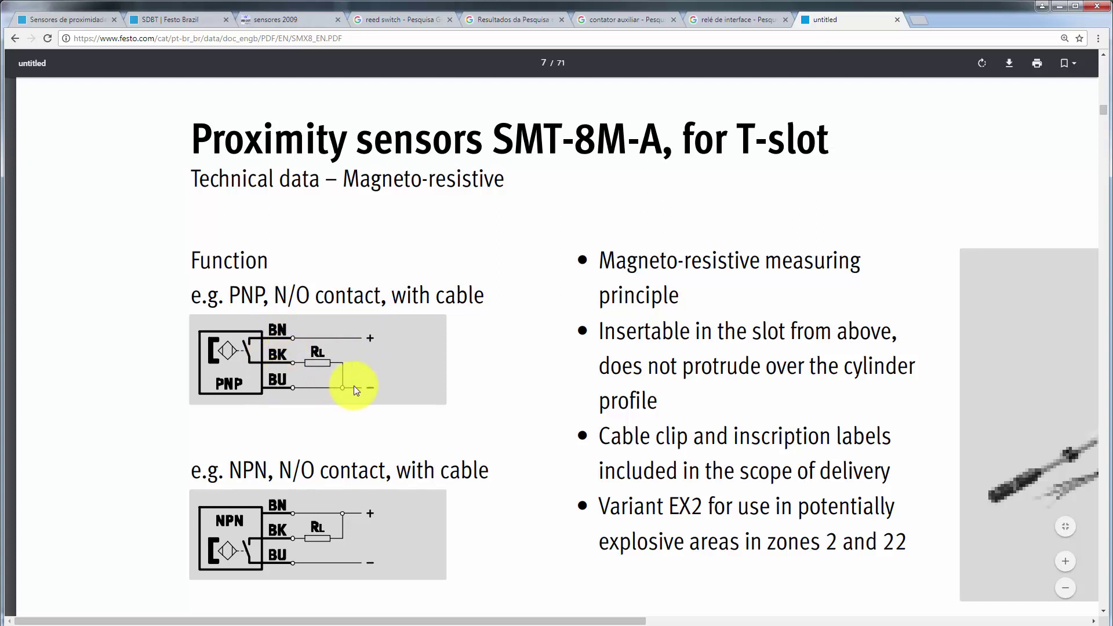
scroll(353, 385, "down", 1)
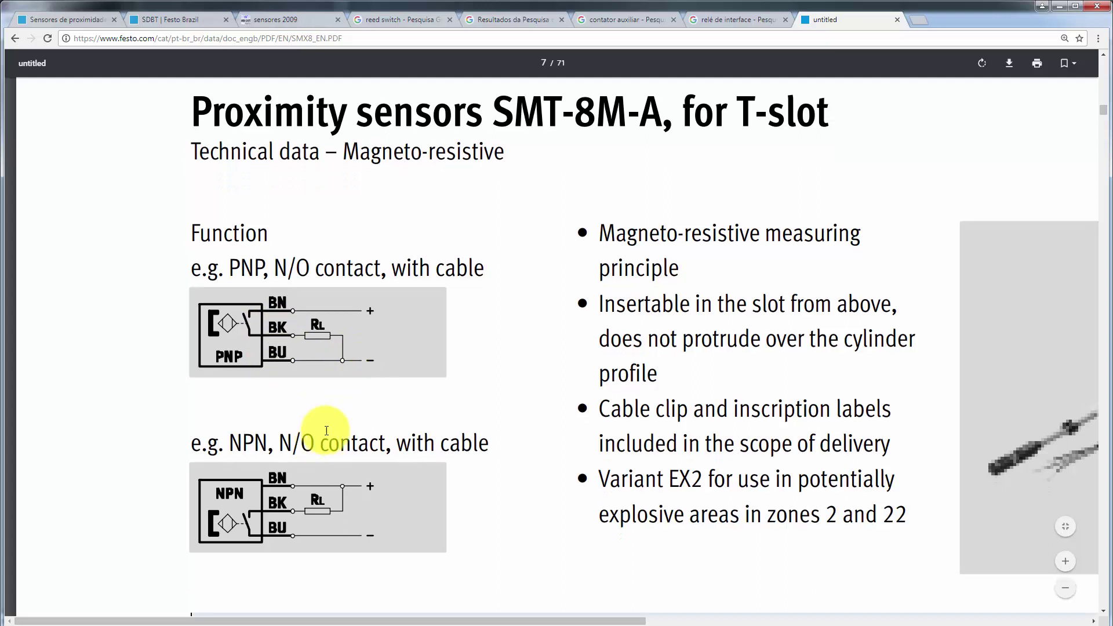